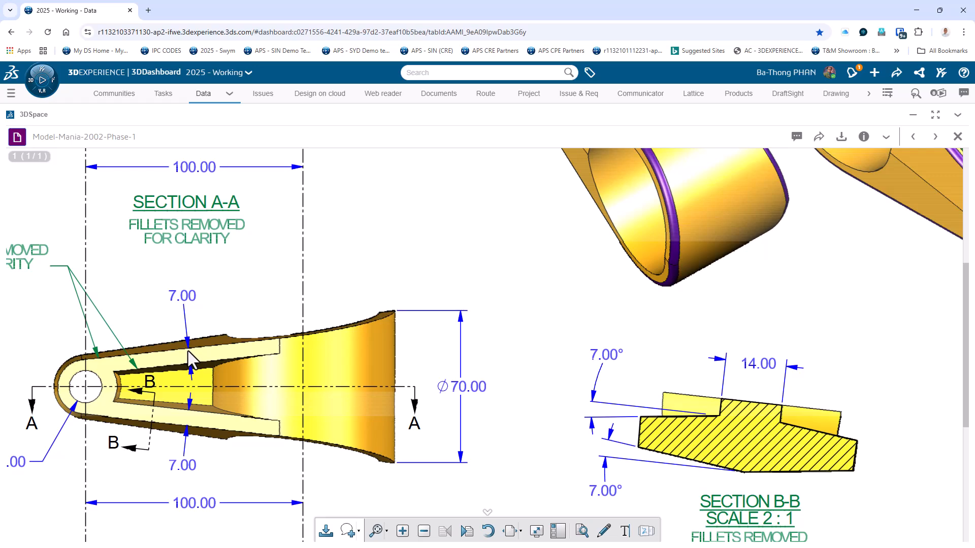
# Mark up the middle view with the red pen: box its narrow pocketed end and draw an arrow pointing at the pocket.
pyautogui.click(424, 531)
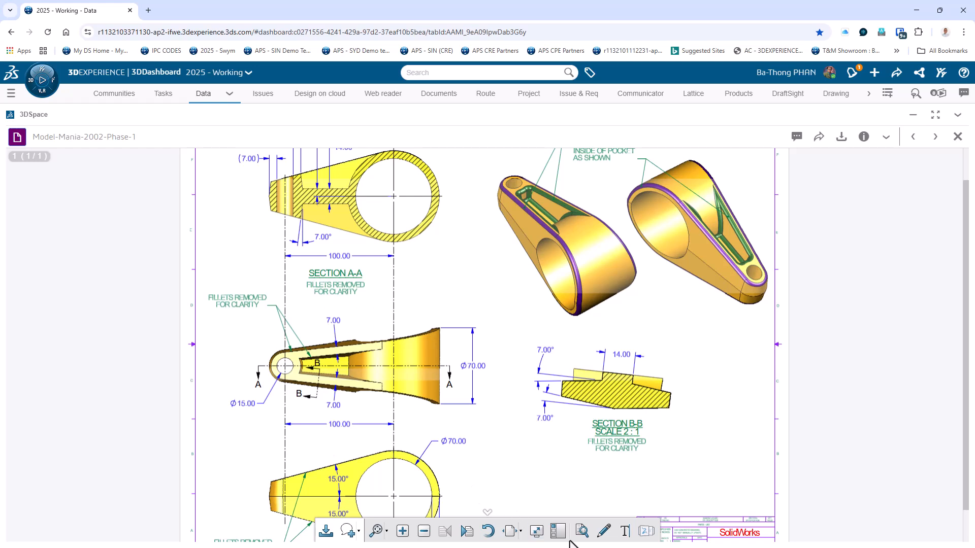
pyautogui.click(605, 532)
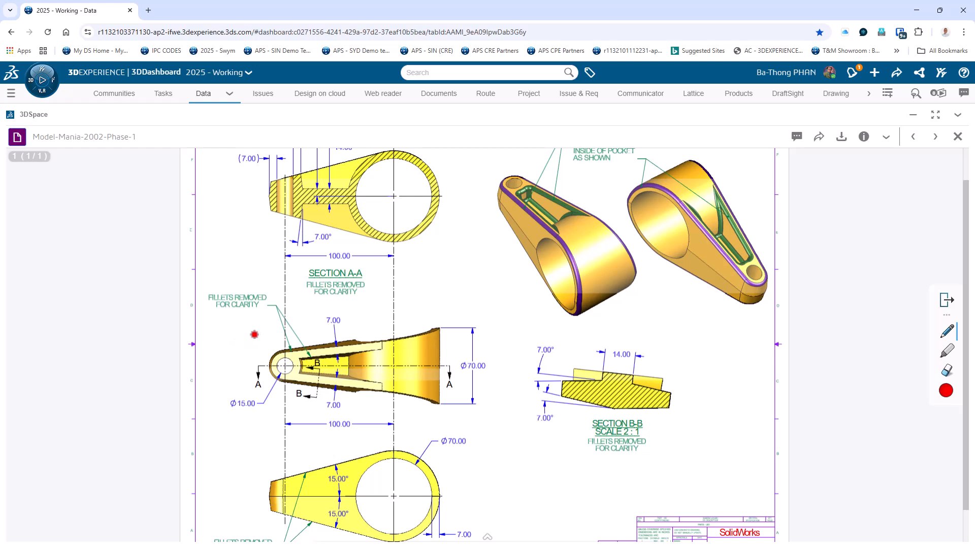
pyautogui.moveTo(254, 335)
pyautogui.mouseDown()
pyautogui.moveTo(254, 412)
pyautogui.moveTo(378, 413)
pyautogui.moveTo(378, 328)
pyautogui.mouseUp()
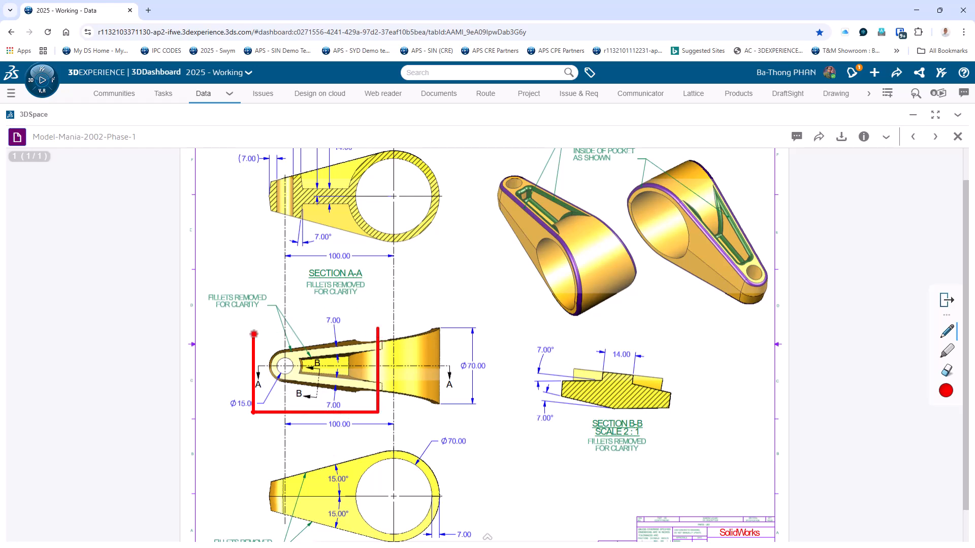
pyautogui.moveTo(254, 334); pyautogui.dragTo(378, 333)
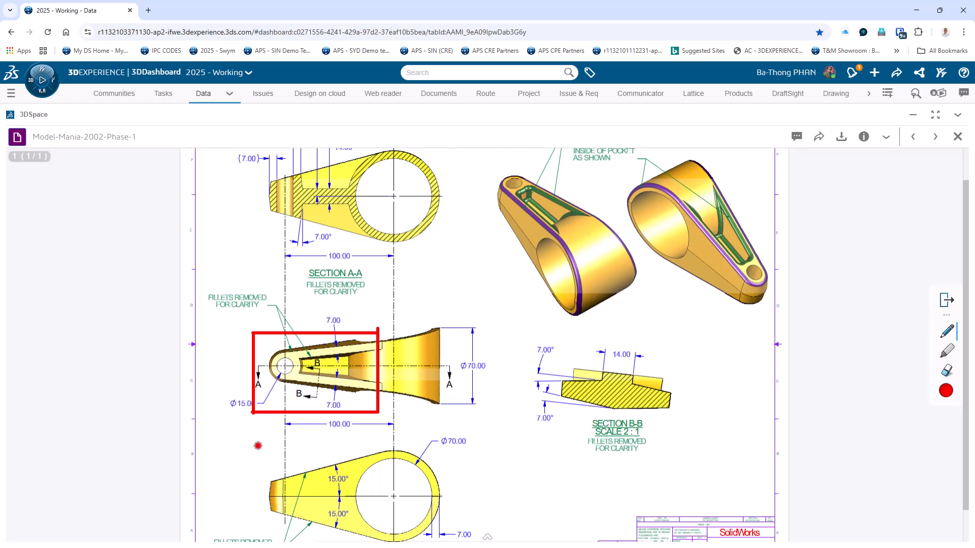
pyautogui.moveTo(260, 445)
pyautogui.mouseDown()
pyautogui.moveTo(323, 382)
pyautogui.moveTo(322, 401)
pyautogui.mouseUp()
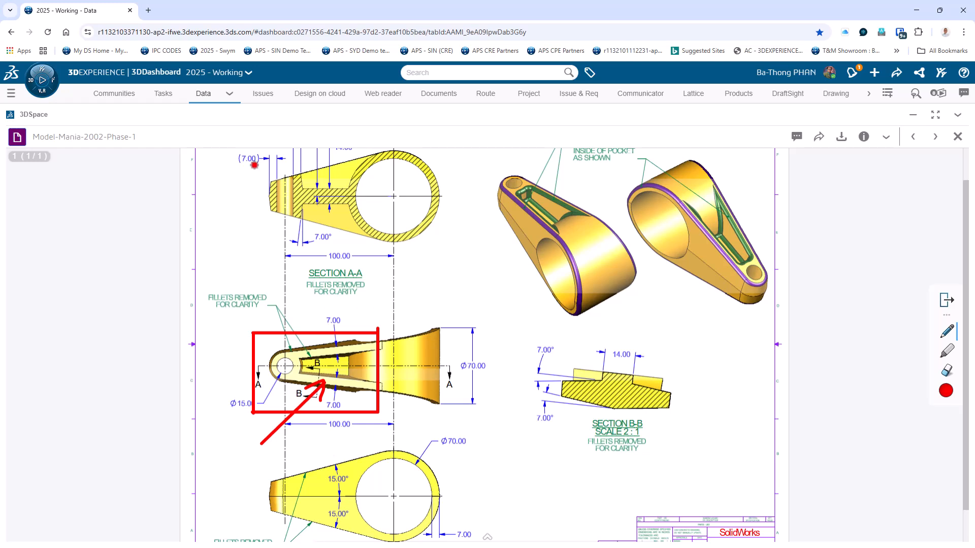
# Box the narrow end of the Section A-A view and circle the Section B-B view in red, then leave markup mode.
pyautogui.moveTo(251, 164)
pyautogui.mouseDown()
pyautogui.moveTo(313, 164)
pyautogui.moveTo(313, 251)
pyautogui.moveTo(251, 251)
pyautogui.moveTo(251, 171)
pyautogui.mouseUp()
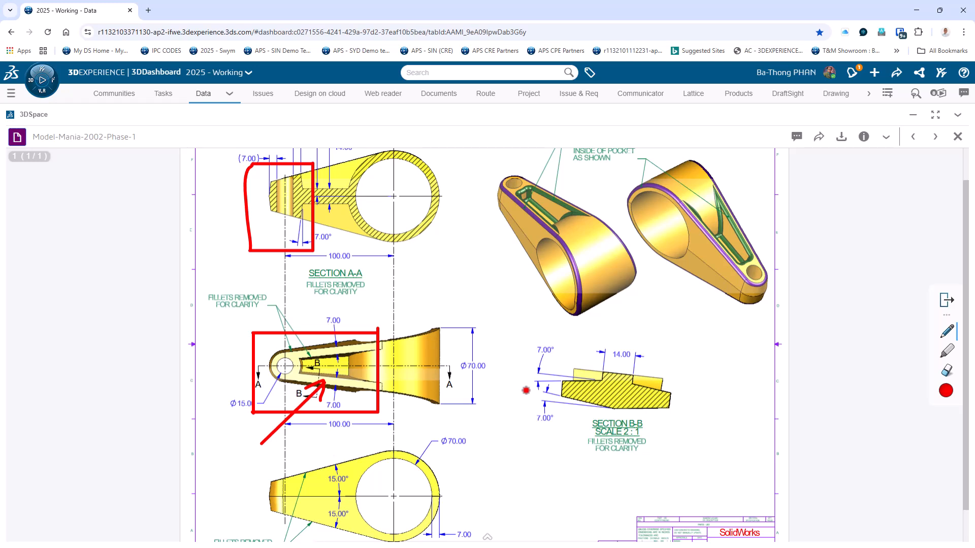
pyautogui.moveTo(588, 360)
pyautogui.mouseDown()
pyautogui.moveTo(555, 360)
pyautogui.moveTo(532, 402)
pyautogui.moveTo(642, 435)
pyautogui.moveTo(637, 386)
pyautogui.moveTo(590, 362)
pyautogui.mouseUp()
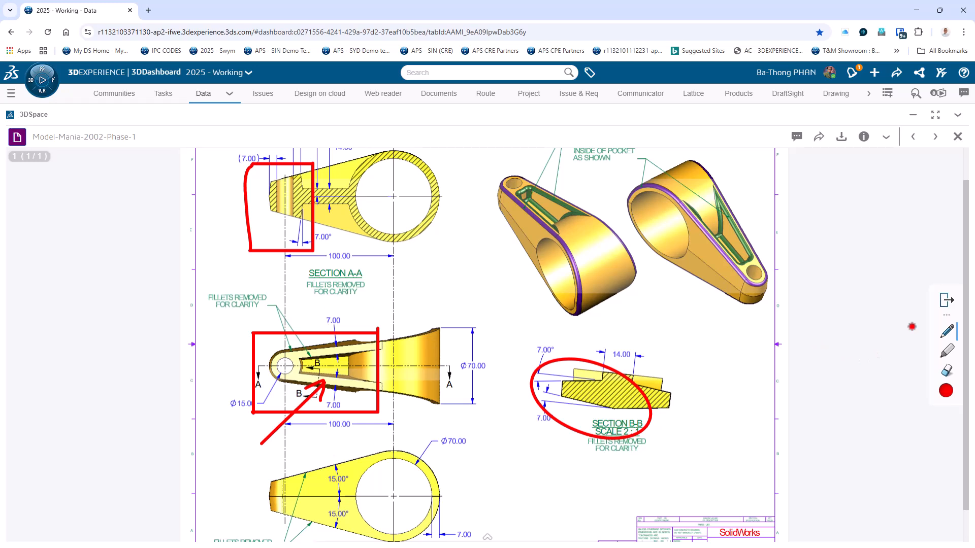
pyautogui.click(947, 304)
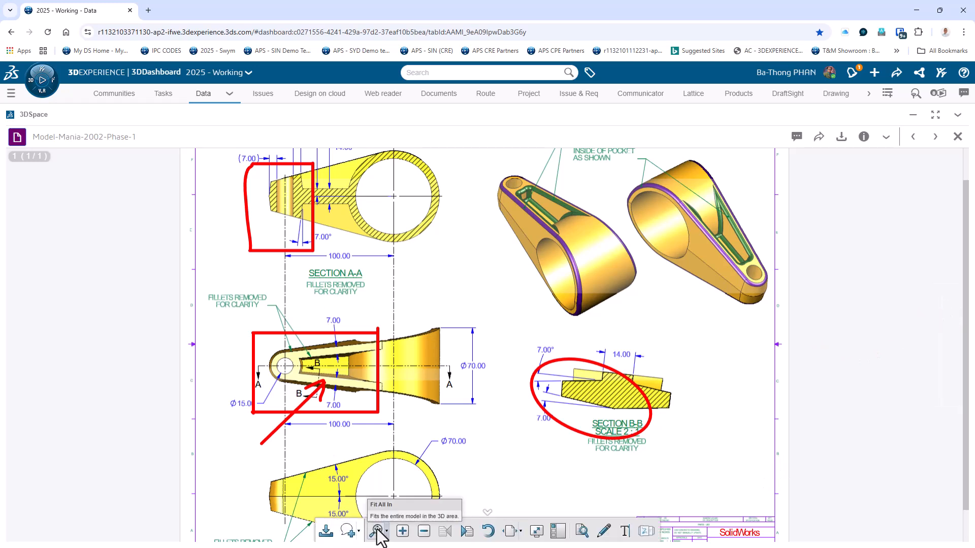
pyautogui.click(403, 531)
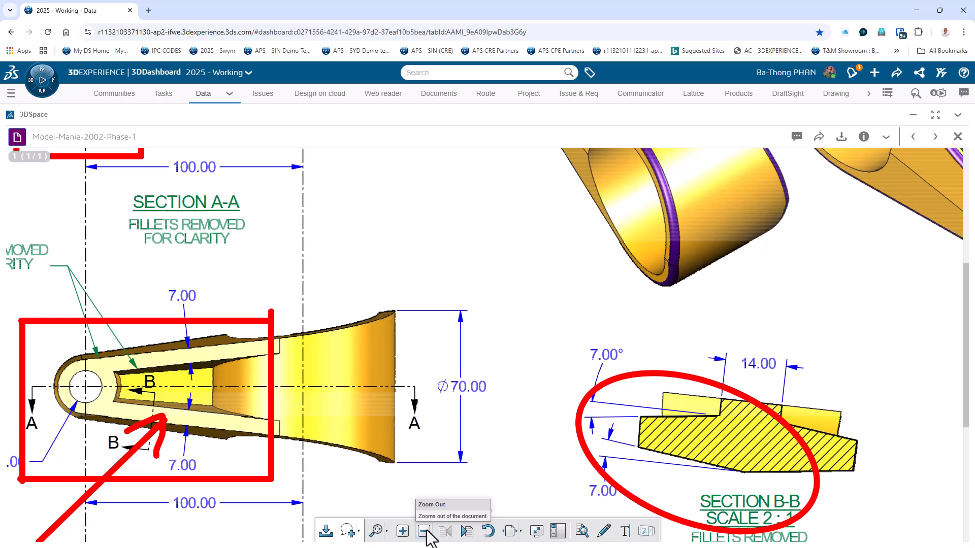
pyautogui.click(424, 531)
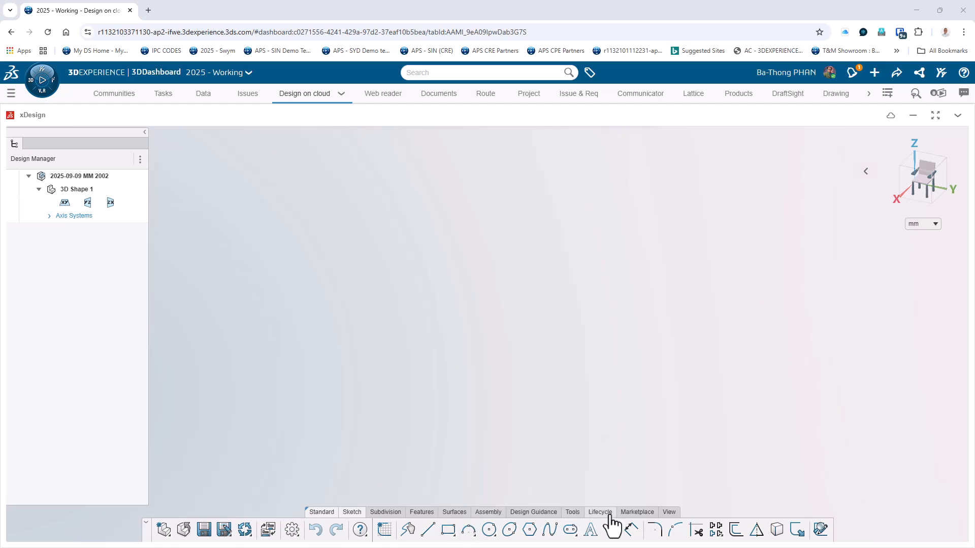
# In xDesign, turn on the visibility of points, axes, planes and wires.
pyautogui.click(669, 513)
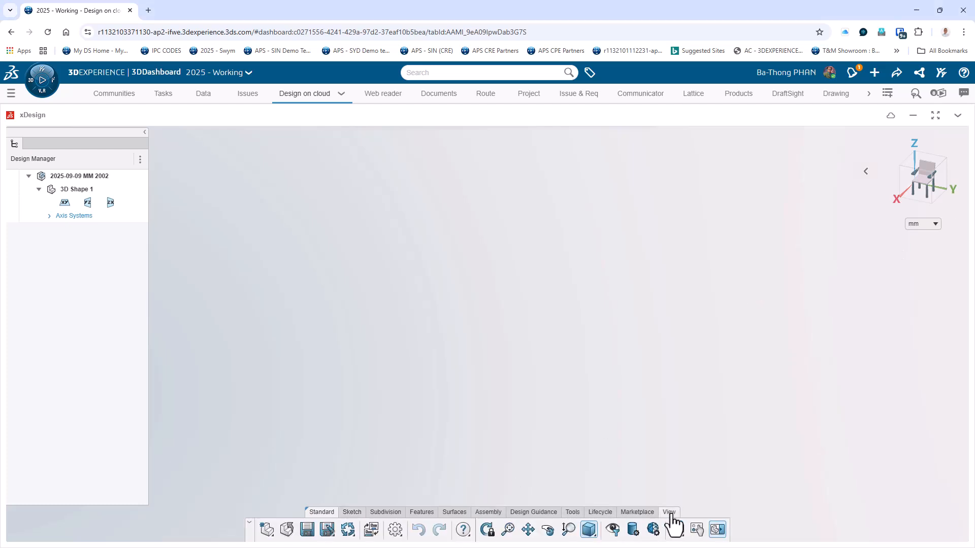
pyautogui.click(633, 530)
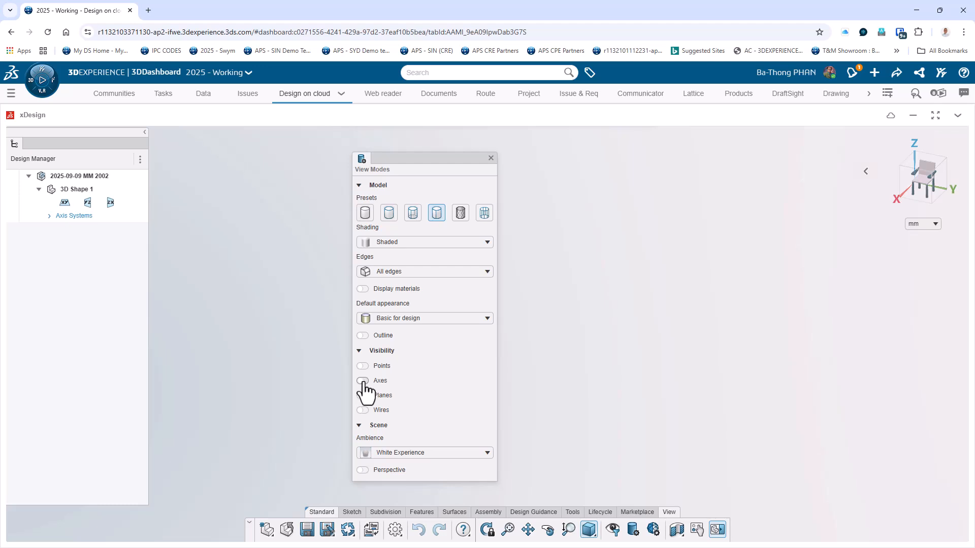
pyautogui.click(362, 366)
pyautogui.click(362, 396)
pyautogui.click(364, 411)
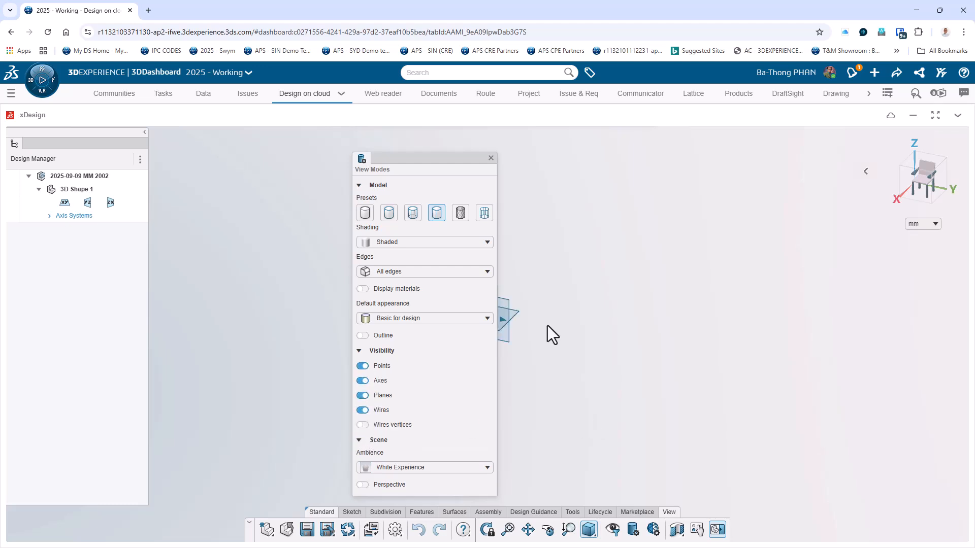
pyautogui.click(491, 159)
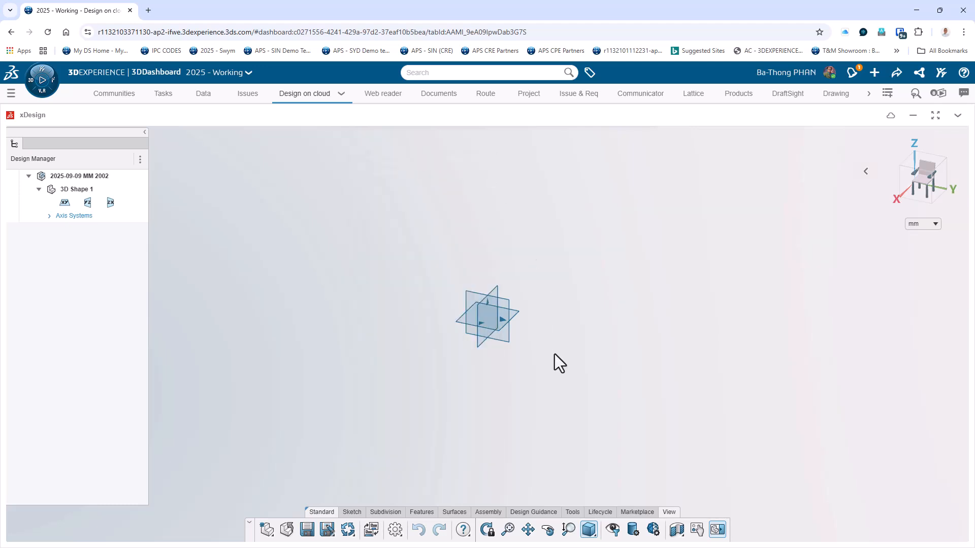
# Review the whole Model-Mania-2002-Phase-1 drawing in 3DSpace, fitted to the view, and return to xDesign.
pyautogui.click(204, 97)
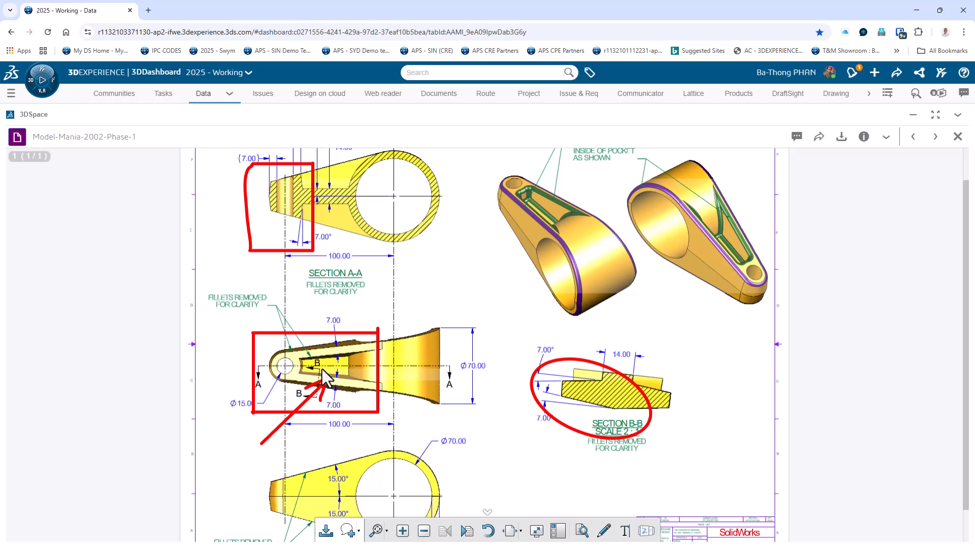
pyautogui.click(376, 531)
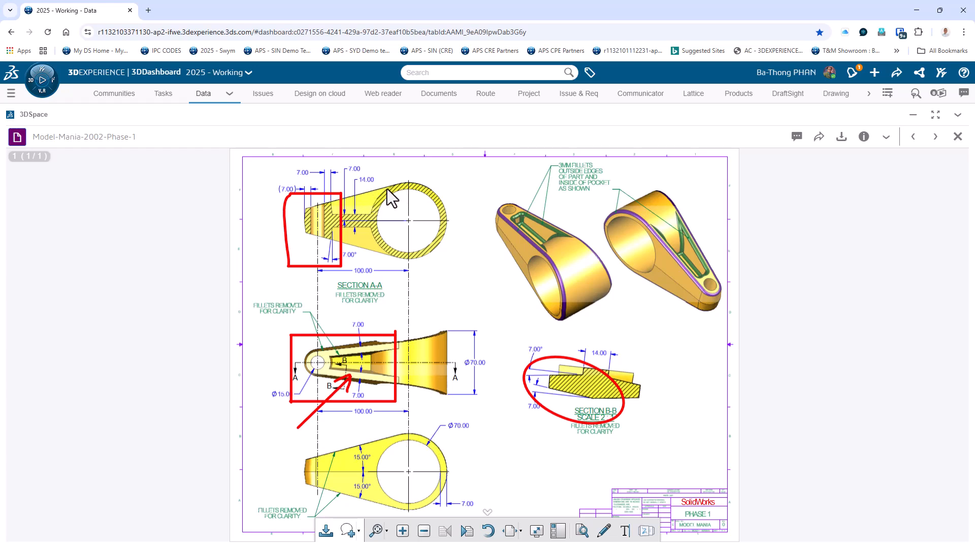
pyautogui.click(335, 98)
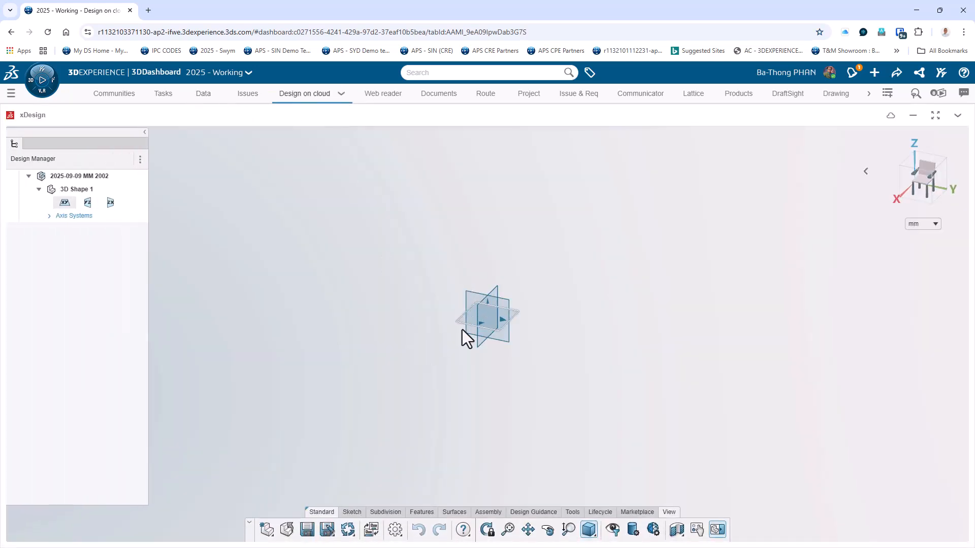
# Start a sketch on the XY plane and draw a horizontal construction line about 415 mm long from the origin.
pyautogui.click(461, 322)
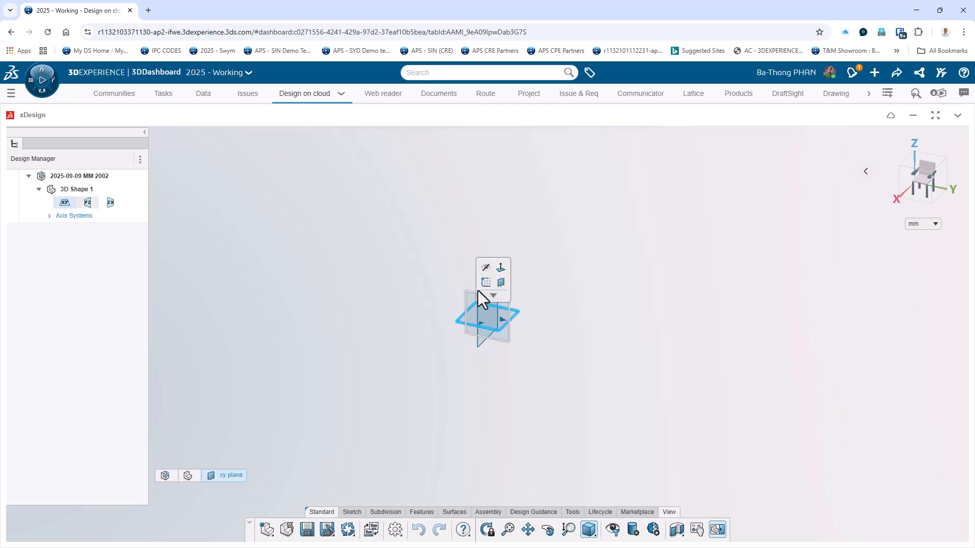
pyautogui.click(485, 284)
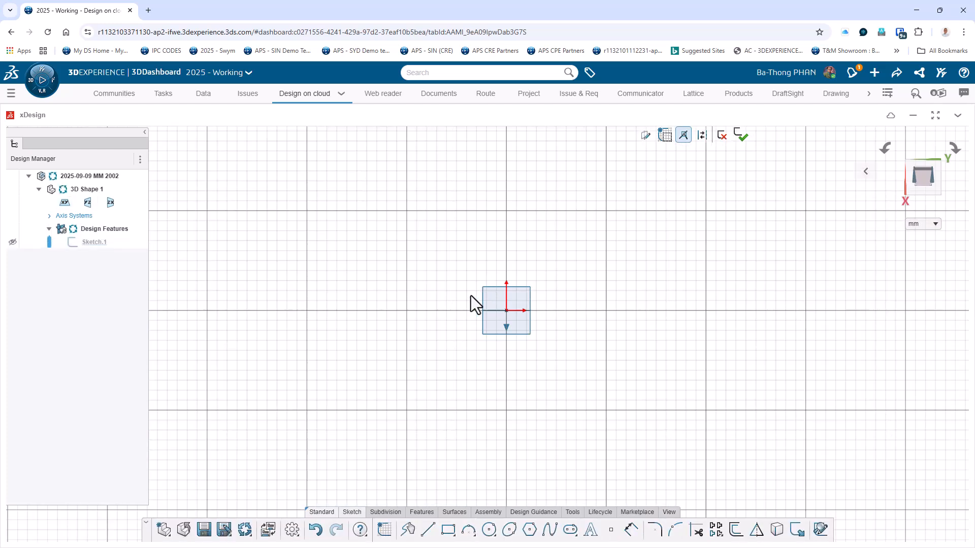
pyautogui.press('l')
pyautogui.click(507, 310)
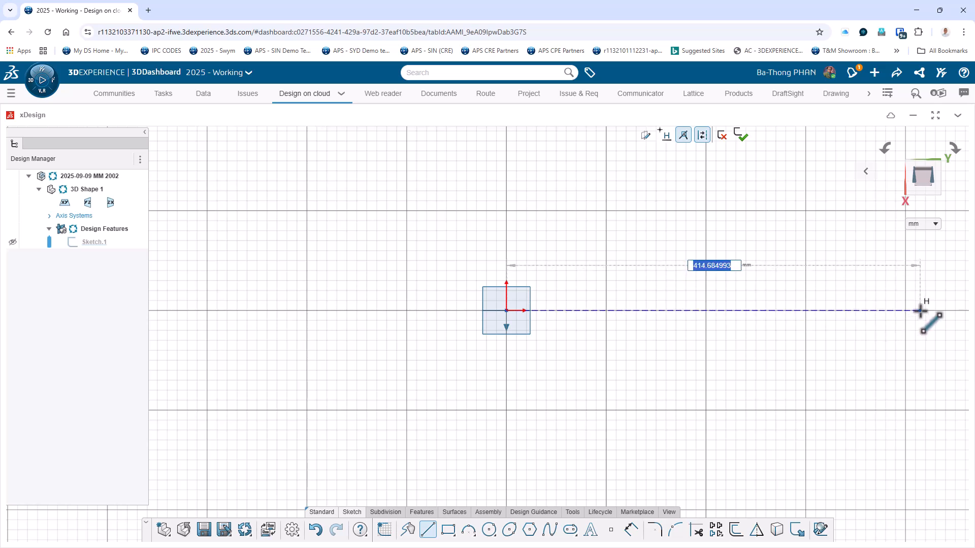
pyautogui.click(921, 311)
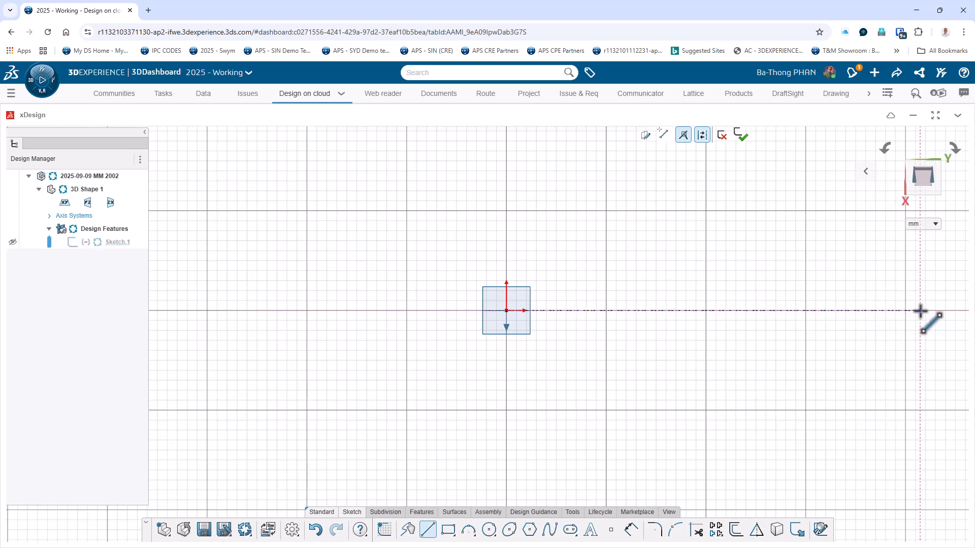
pyautogui.press('Escape')
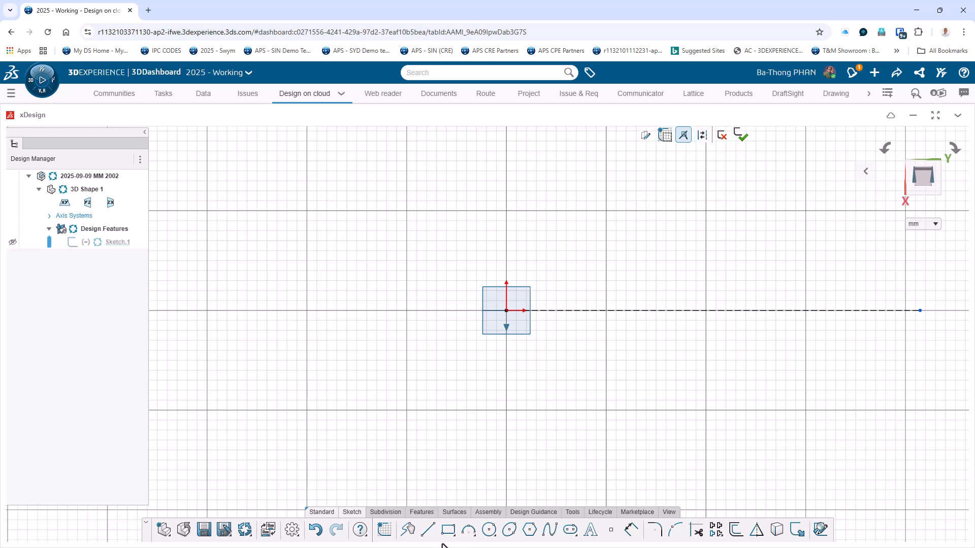
# Draw two concentric circles centred on the origin, the inner about 44 mm in diameter and the outer slightly larger.
pyautogui.click(489, 530)
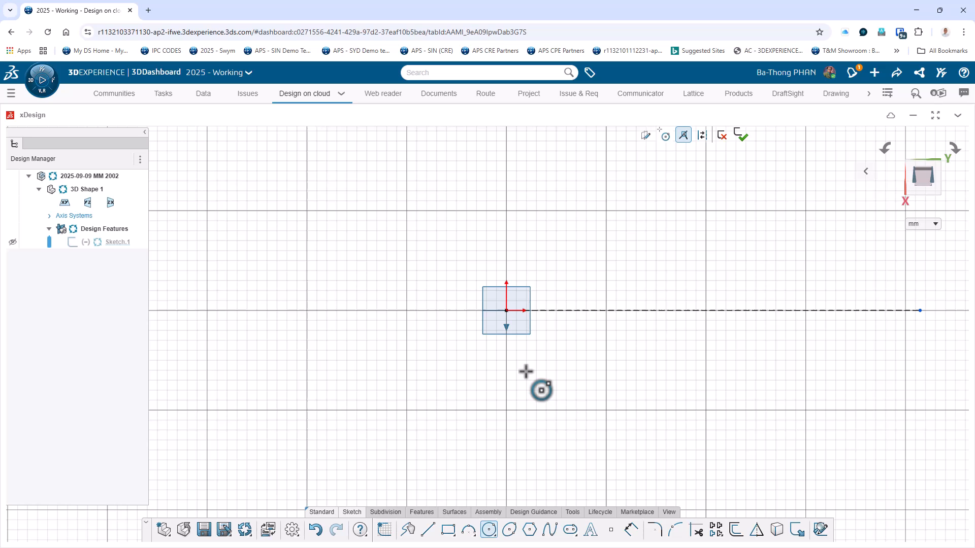
pyautogui.click(506, 311)
pyautogui.click(523, 327)
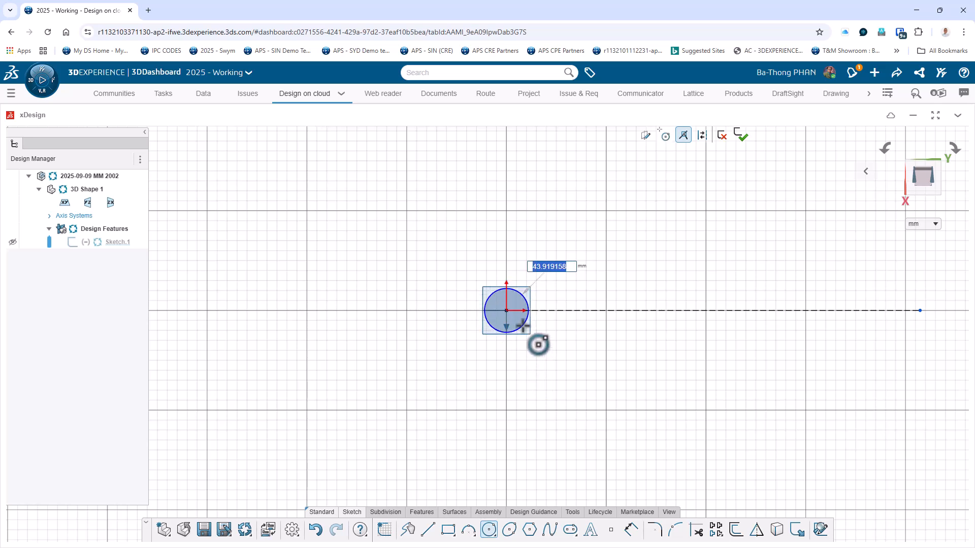
pyautogui.press('Escape')
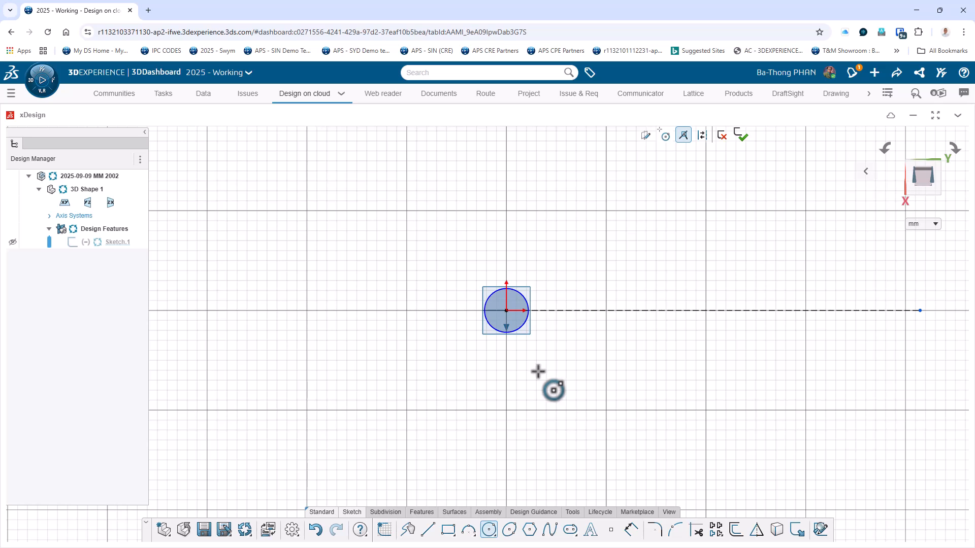
pyautogui.click(505, 310)
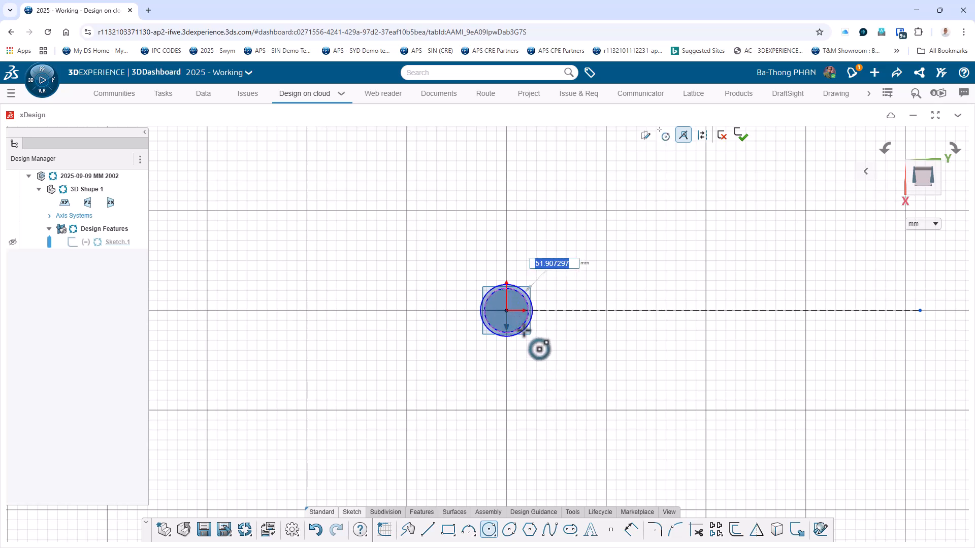
pyautogui.click(528, 336)
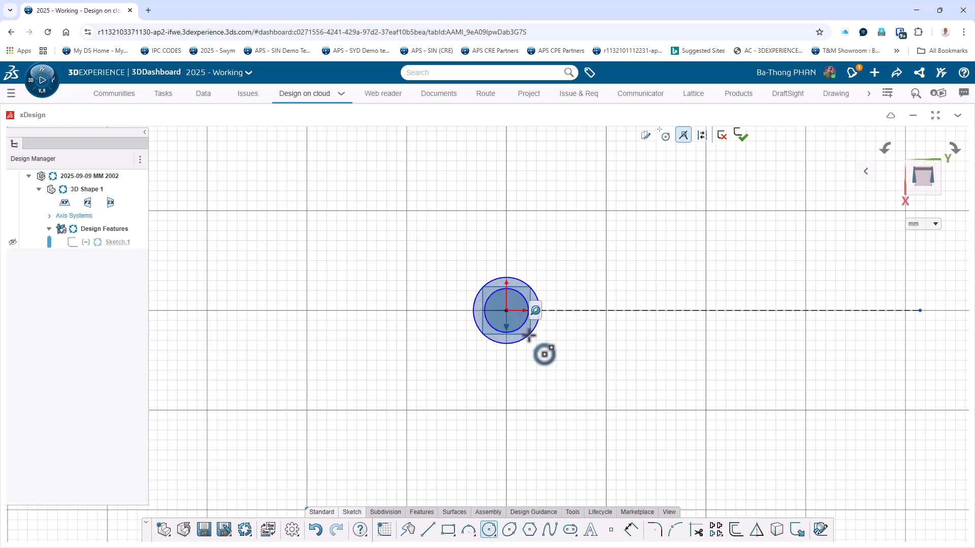
pyautogui.press('Escape')
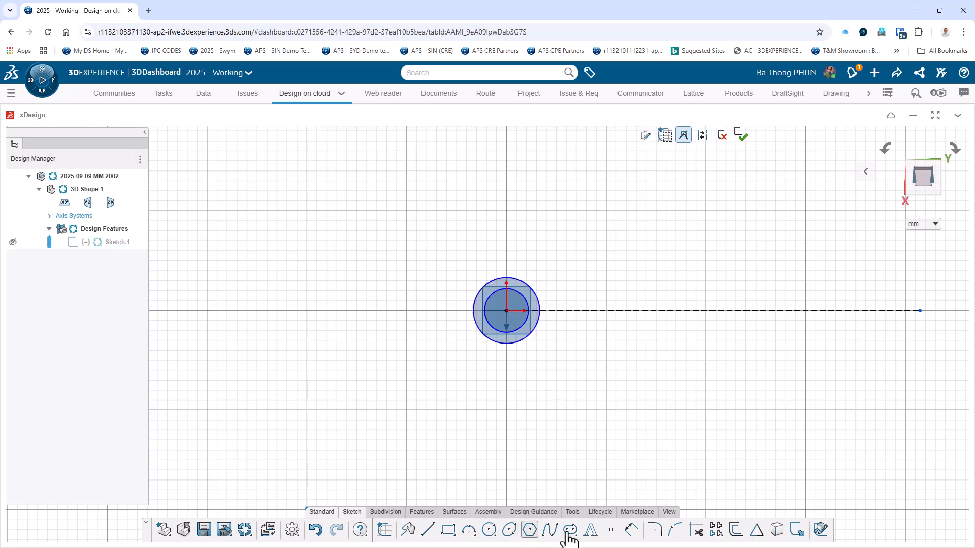
# Dimension the inner circle's diameter as 15 mm and the outer circle's diameter as 29 mm.
pyautogui.click(630, 530)
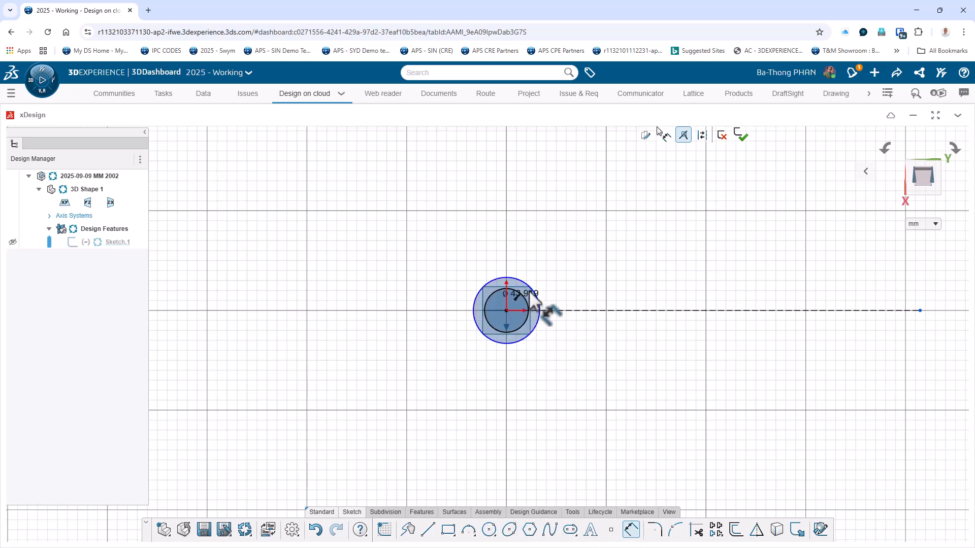
pyautogui.click(529, 304)
pyautogui.click(579, 273)
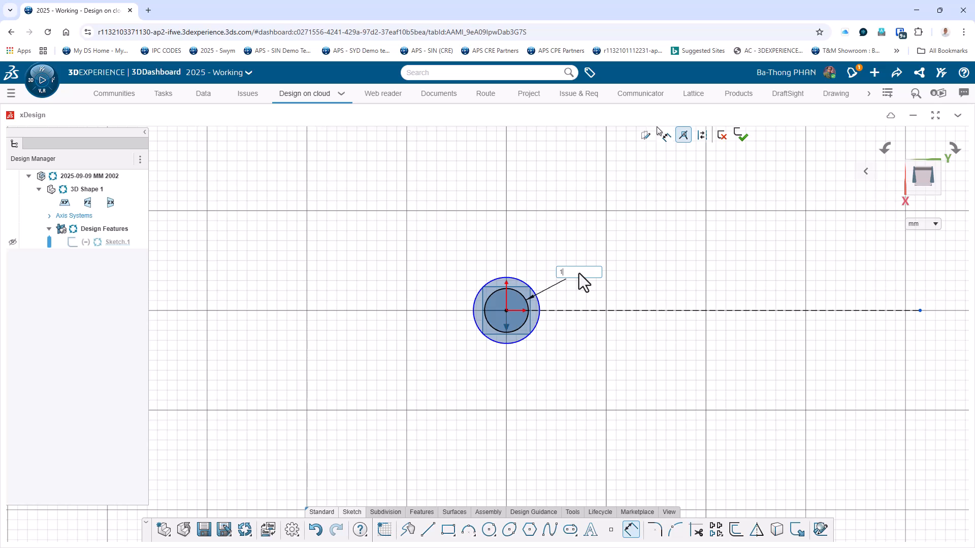
pyautogui.write('15')
pyautogui.press('Return')
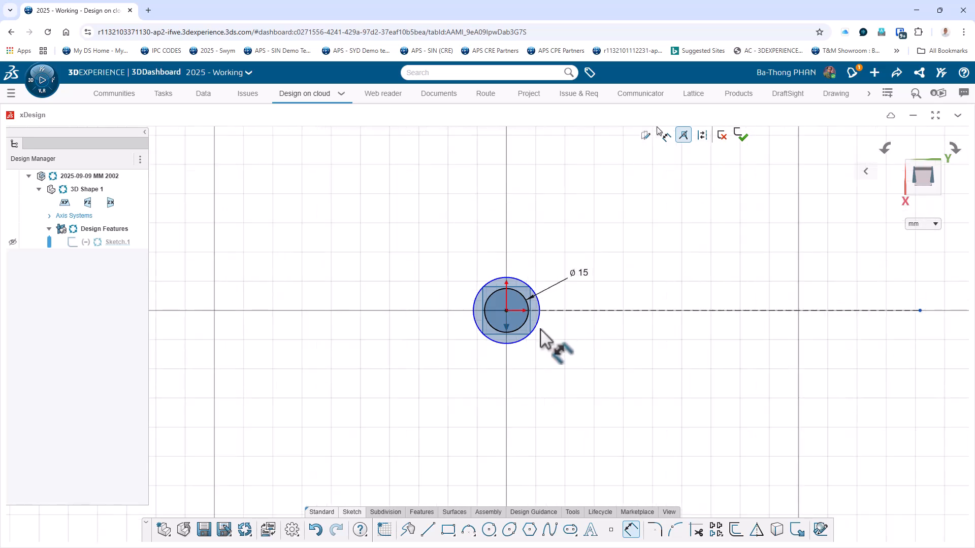
pyautogui.click(526, 283)
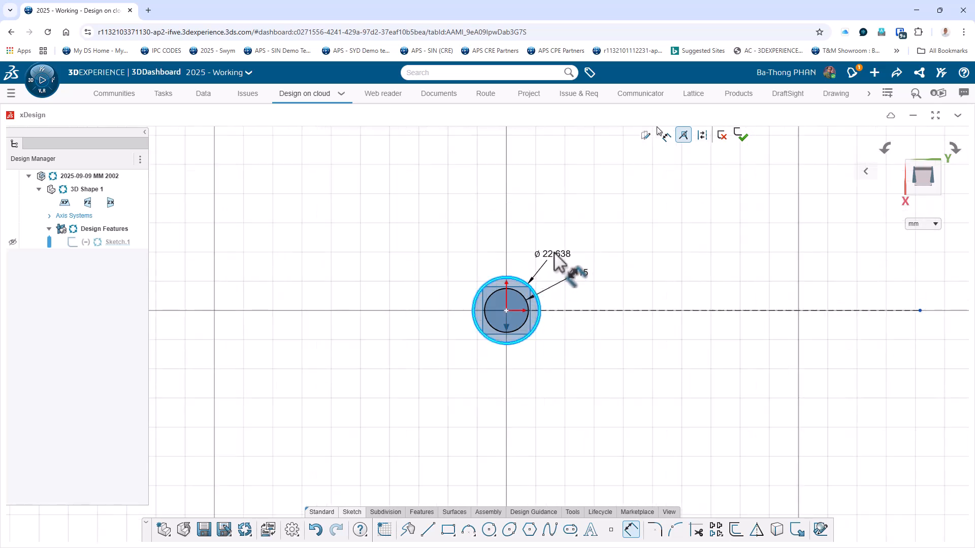
pyautogui.click(553, 252)
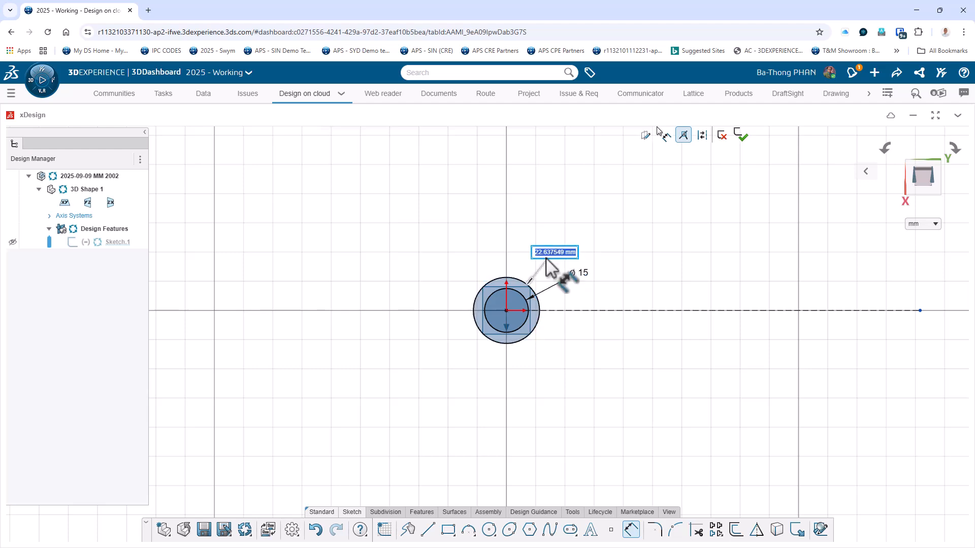
pyautogui.write('15+14')
pyautogui.press('Return')
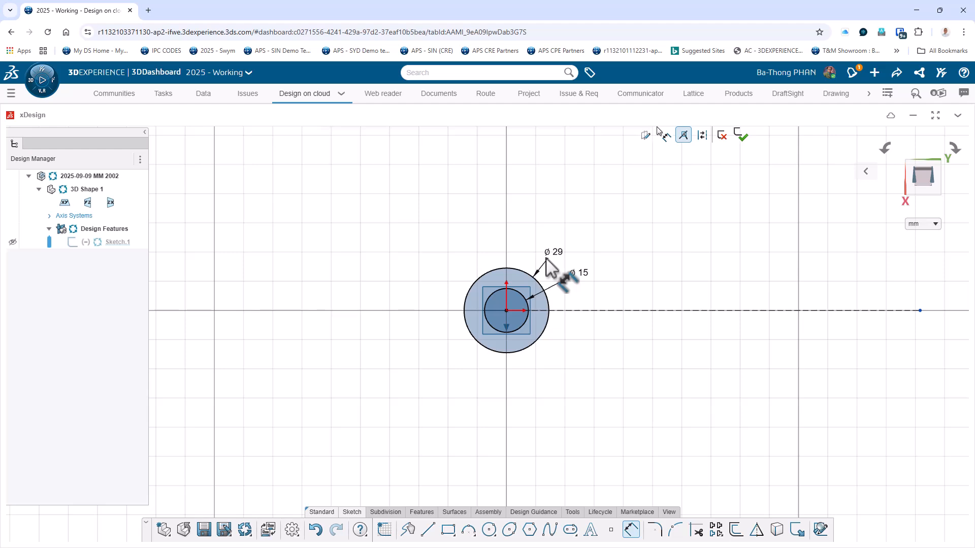
# Draw a vertical line about 50 mm long that ends on the horizontal construction line, well away from the circles.
pyautogui.click(428, 530)
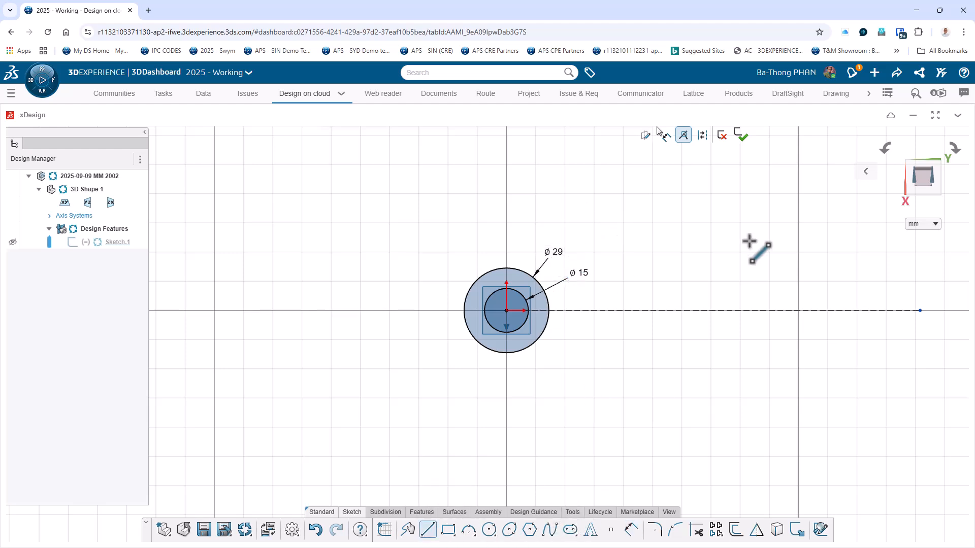
pyautogui.click(789, 165)
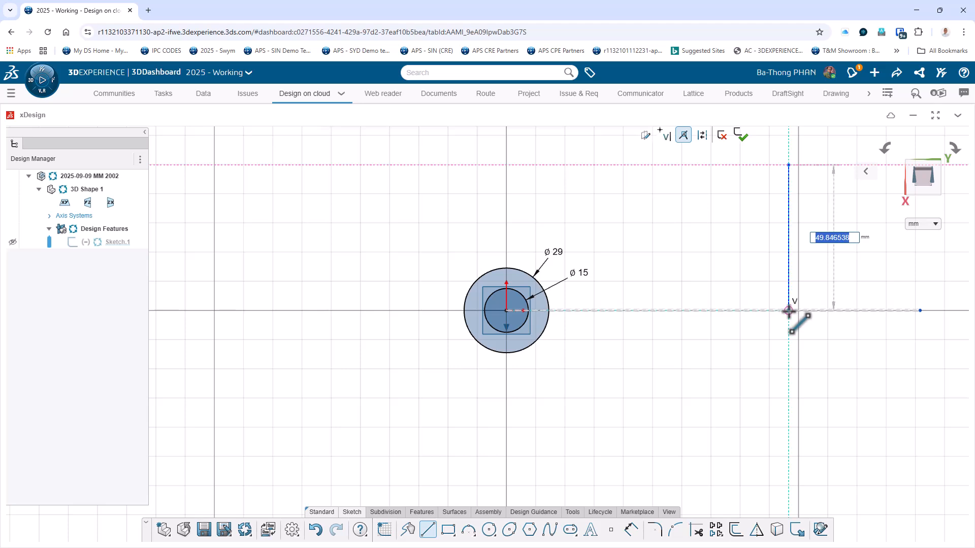
pyautogui.click(788, 311)
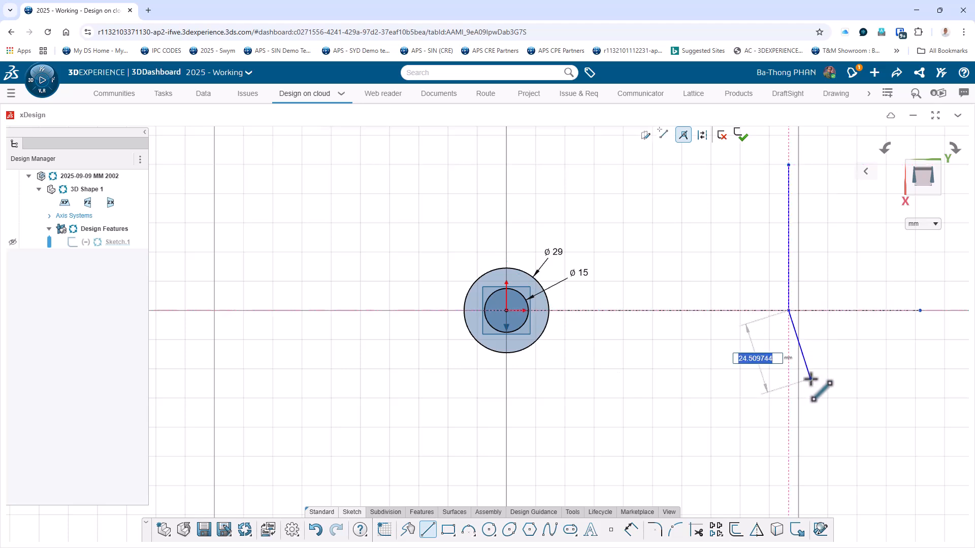
pyautogui.press('Escape')
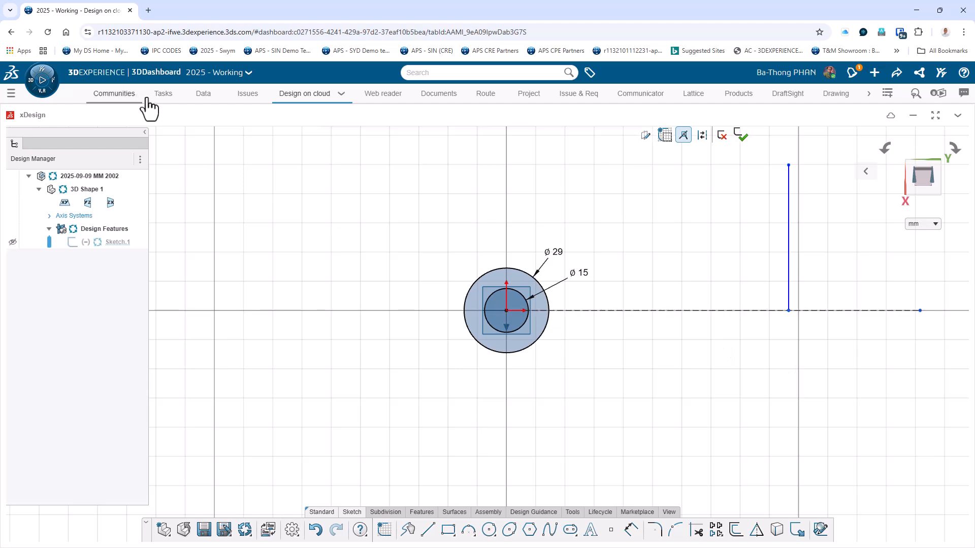
# Check the drawing in 3DSpace and, back in xDesign, dimension the vertical line's upper end as a 70 mm doubled distance across the construction line.
pyautogui.click(204, 95)
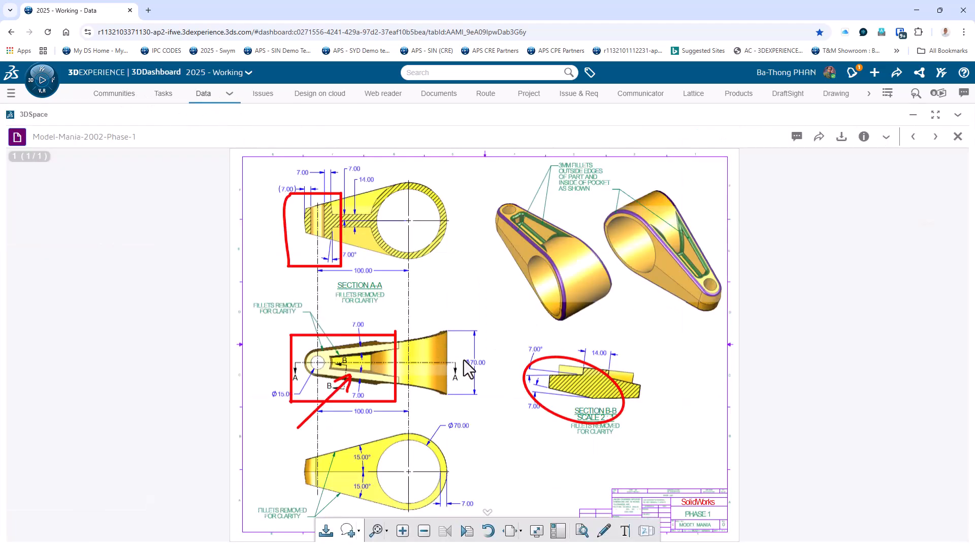
pyautogui.click(320, 94)
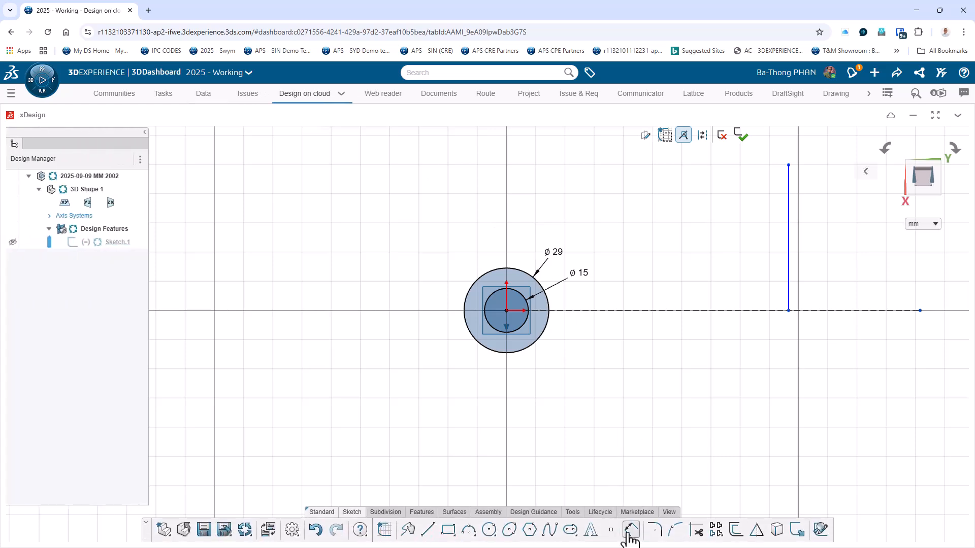
pyautogui.click(630, 531)
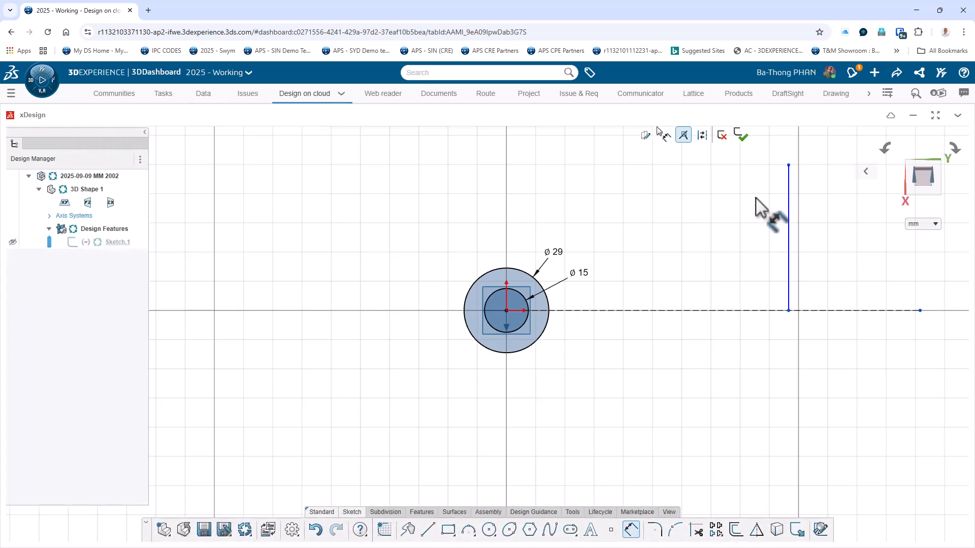
pyautogui.click(746, 311)
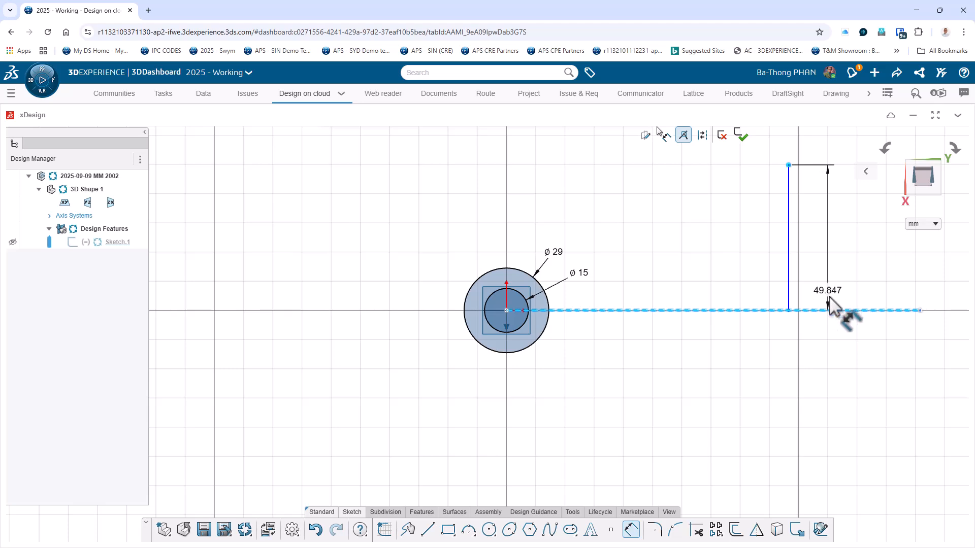
pyautogui.click(833, 325)
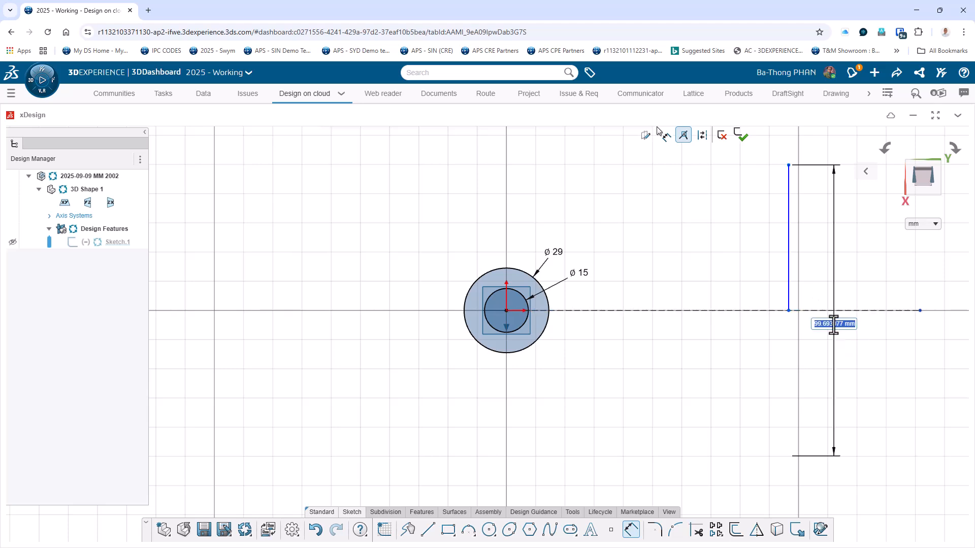
pyautogui.write('70')
pyautogui.press('Return')
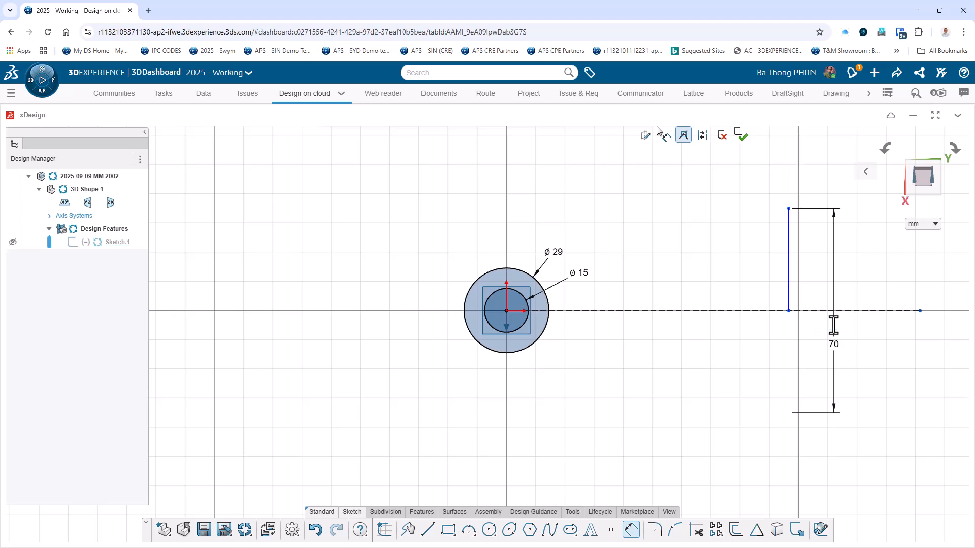
# Consult the 3DSpace drawing again and dimension the horizontal distance from the origin to the vertical line as 100+35+7 mm in xDesign.
pyautogui.click(203, 94)
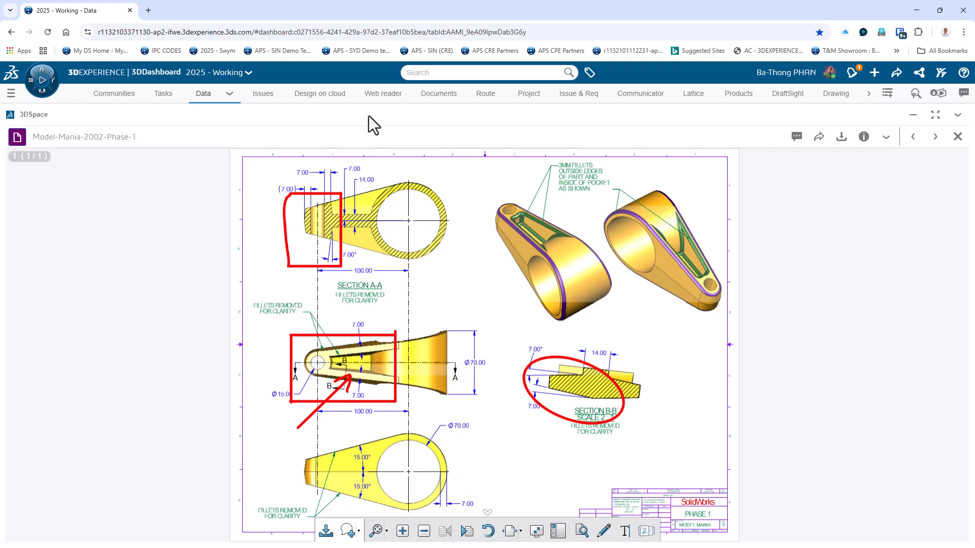
pyautogui.click(320, 94)
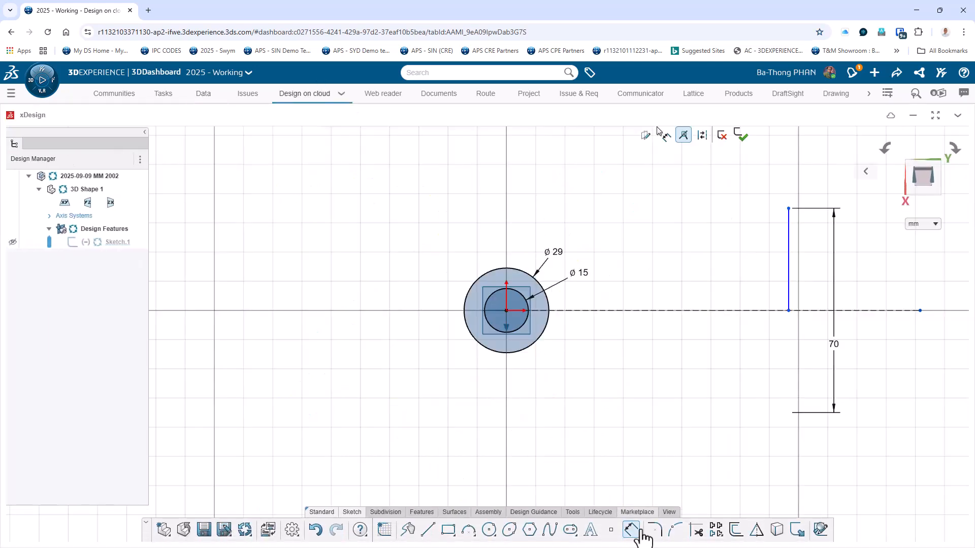
pyautogui.click(640, 531)
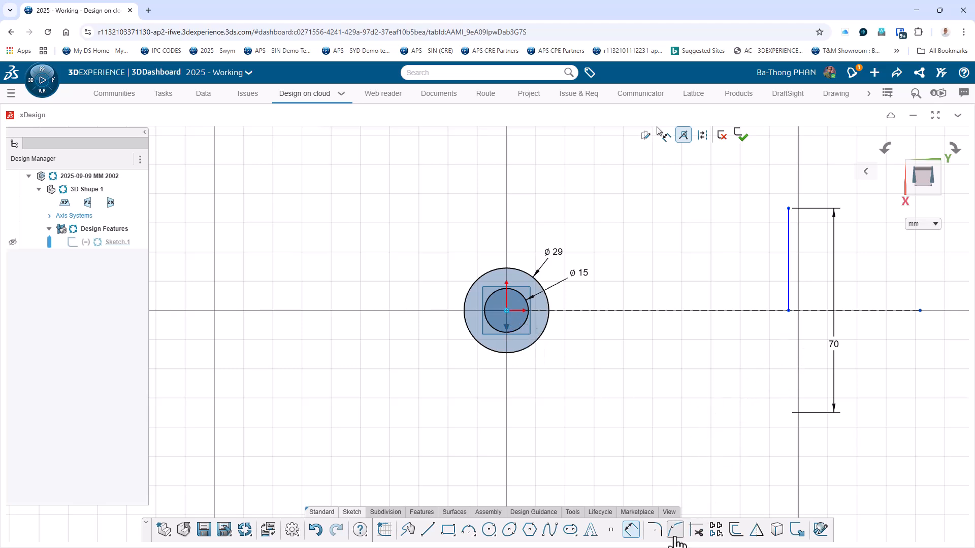
pyautogui.click(788, 298)
pyautogui.click(675, 410)
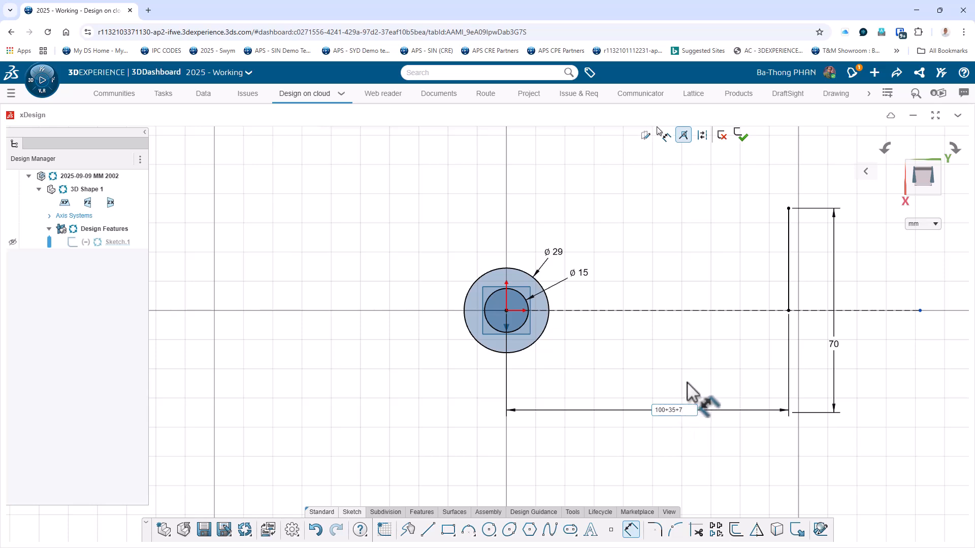
pyautogui.press('Return')
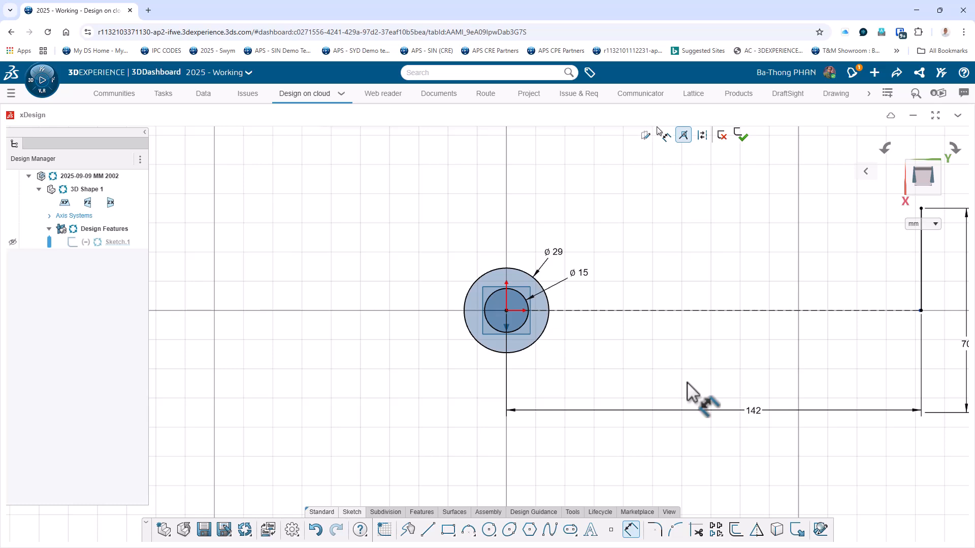
# Draw a slanted line about 152 mm long from the top of the outer circle to the vertical line's upper end.
pyautogui.scroll(-4, 687, 382)
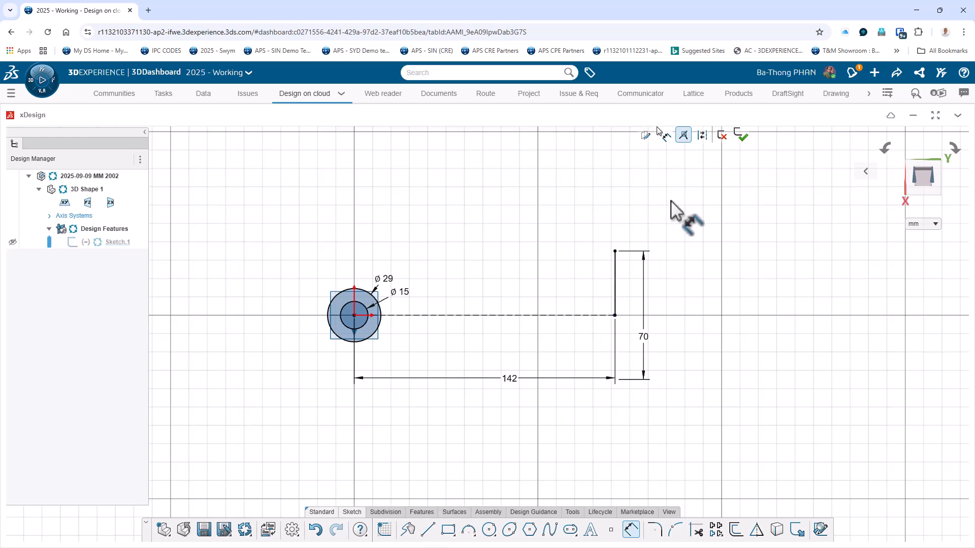
pyautogui.click(428, 529)
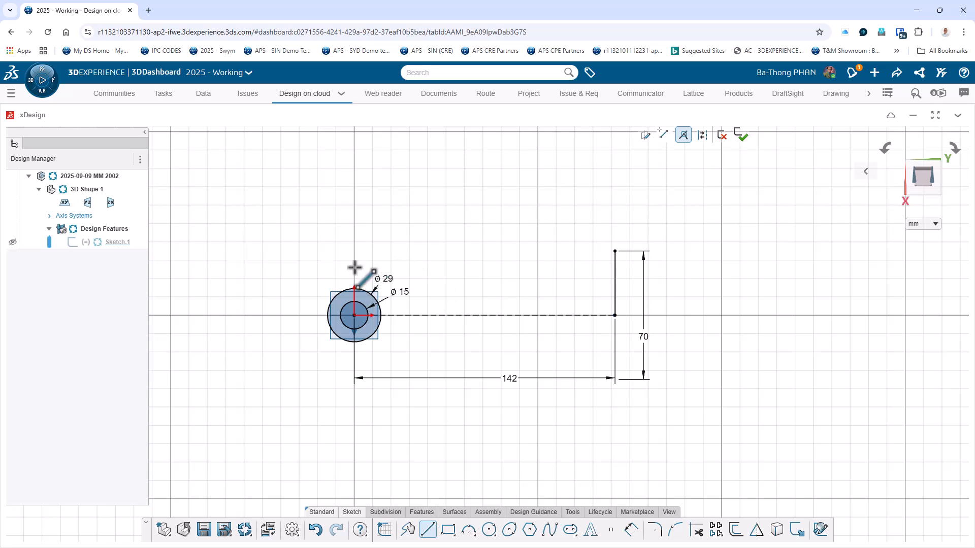
pyautogui.click(344, 290)
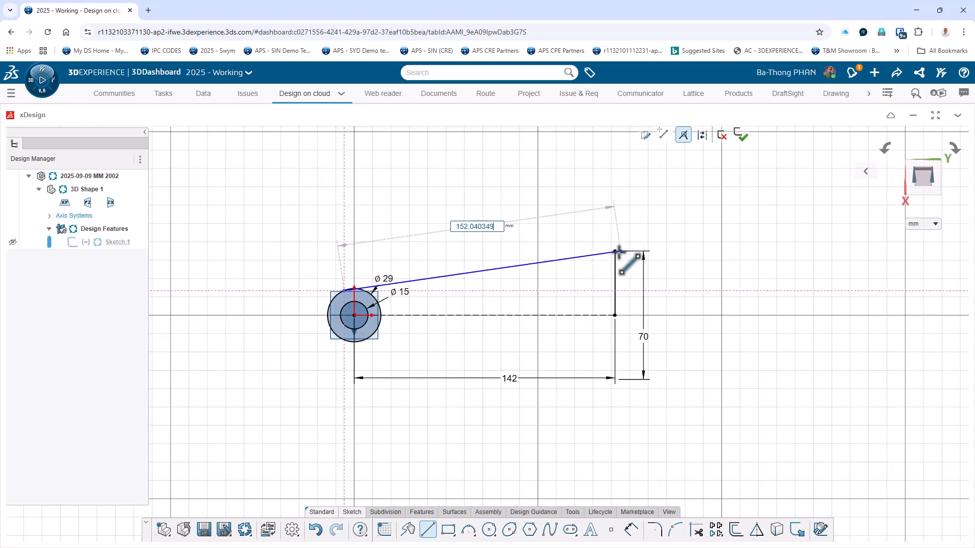
pyautogui.doubleClick(614, 251)
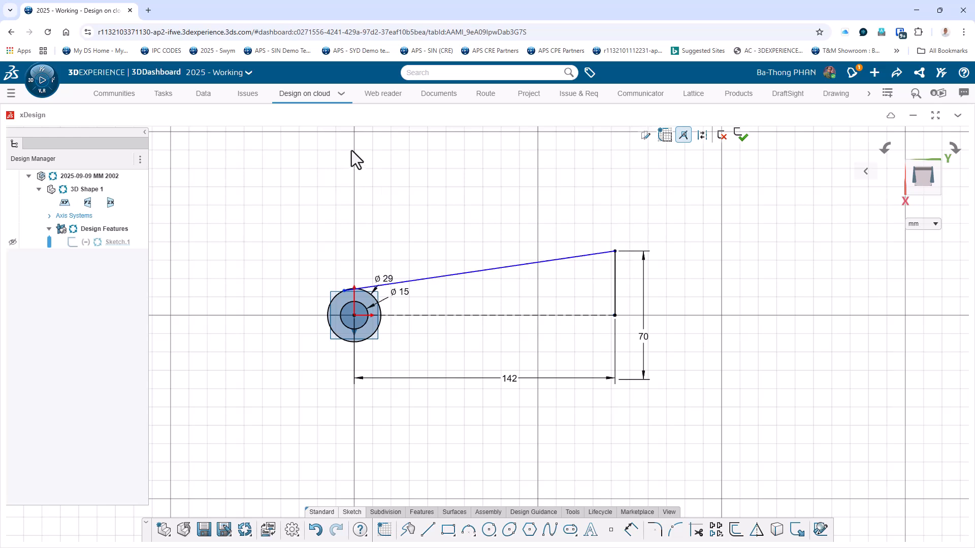
# Check the drawing in 3DSpace, return to xDesign and make the slanted line tangent to the 29 mm circle.
pyautogui.click(202, 98)
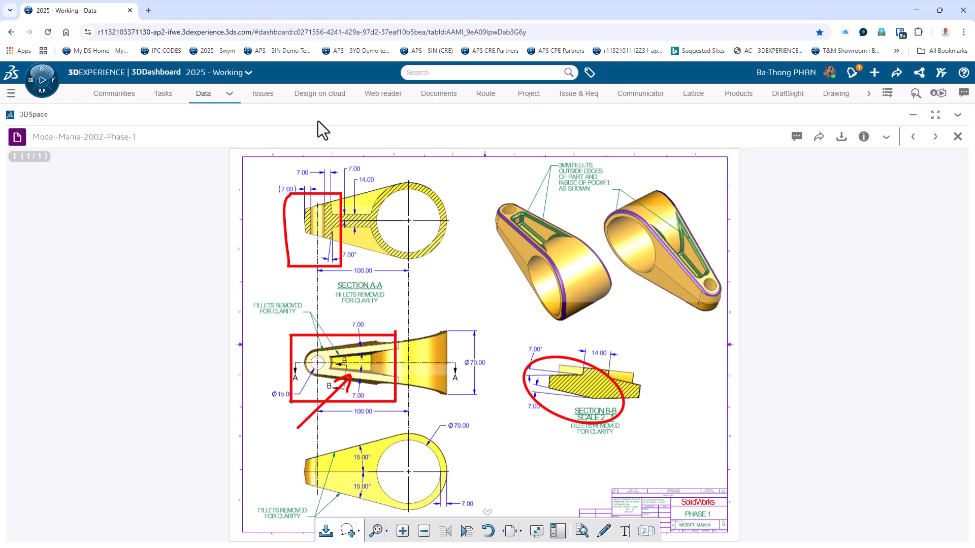
pyautogui.click(319, 95)
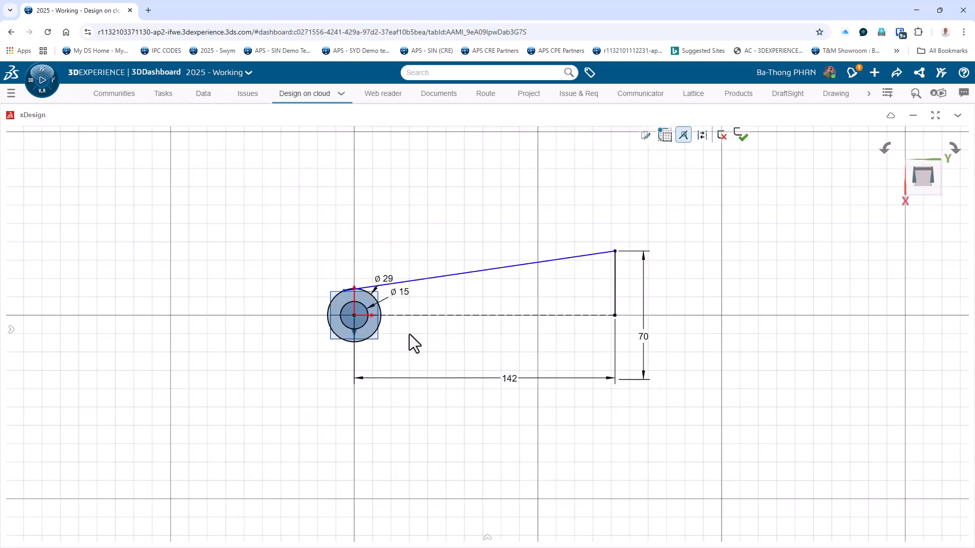
pyautogui.click(401, 282)
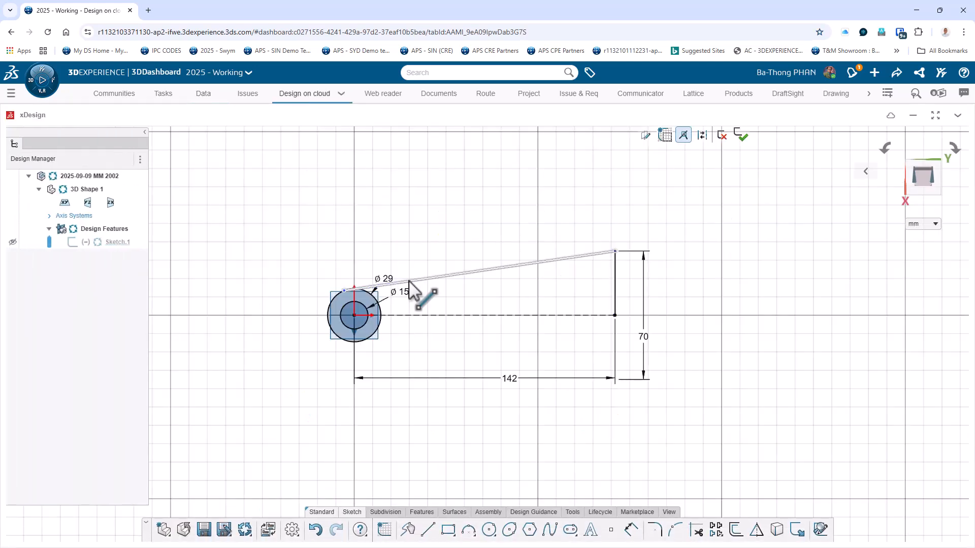
pyautogui.click(334, 296)
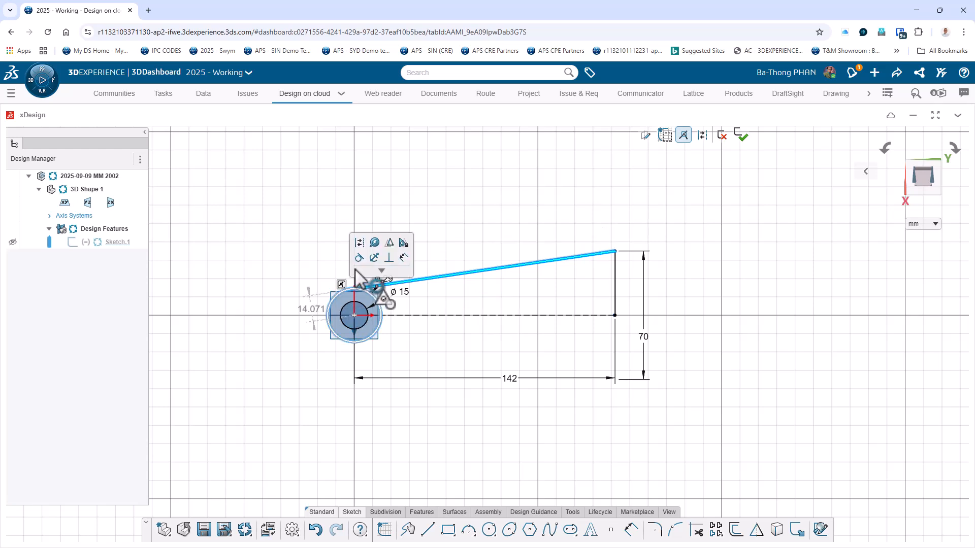
pyautogui.click(359, 258)
pyautogui.click(452, 446)
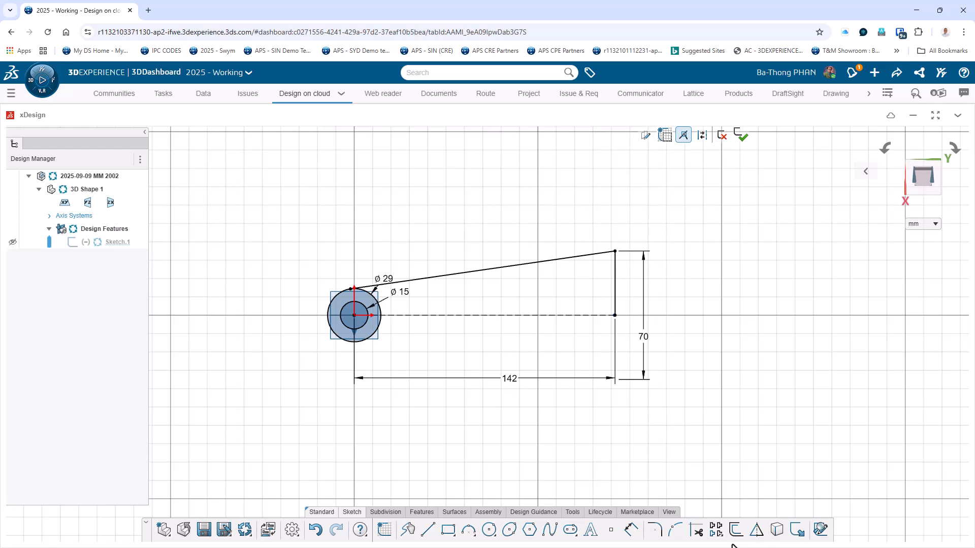
# Mirror the slanted tangent line about the horizontal construction line.
pyautogui.click(756, 529)
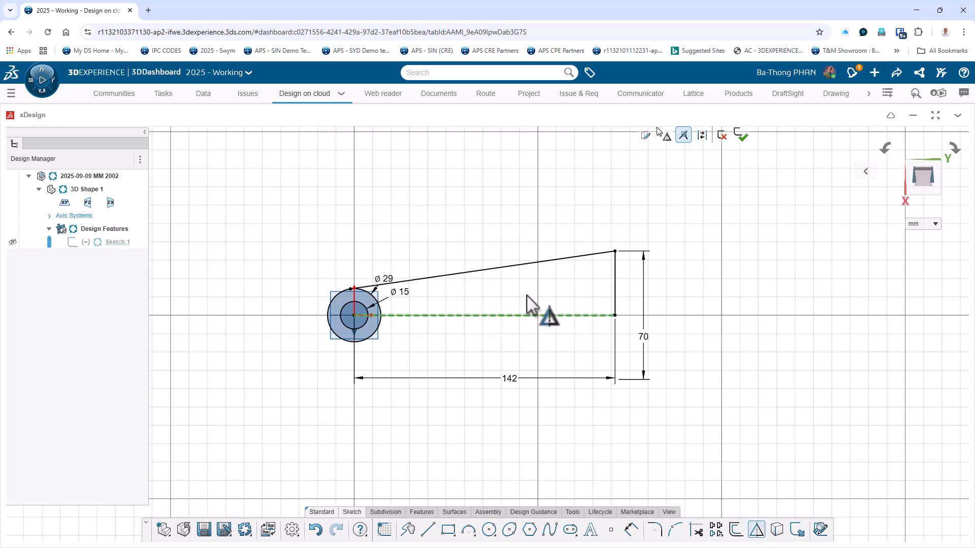
pyautogui.click(528, 313)
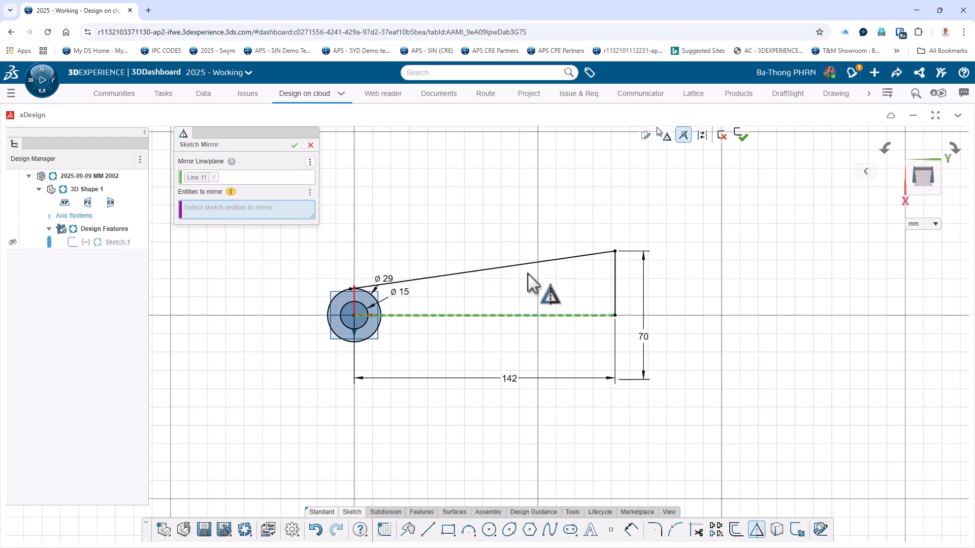
pyautogui.click(534, 263)
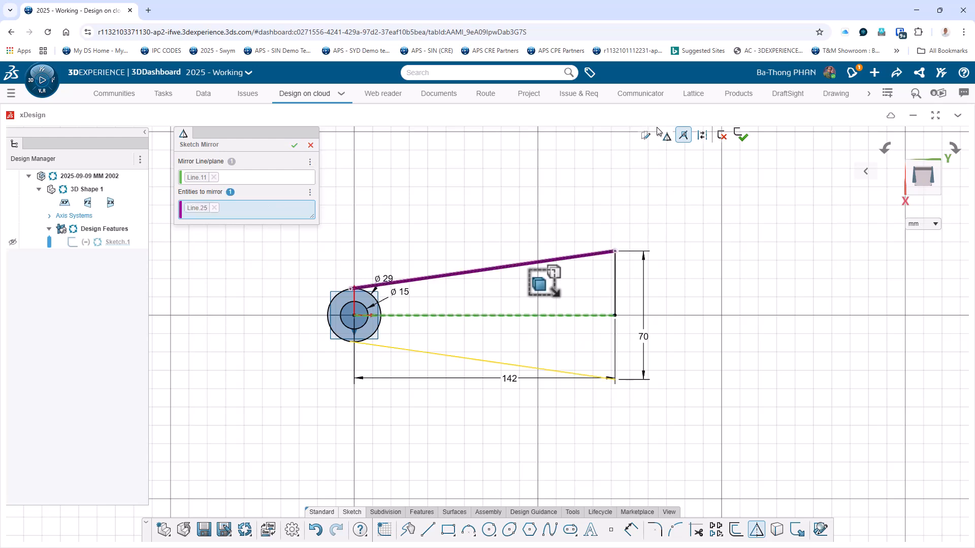
pyautogui.click(294, 145)
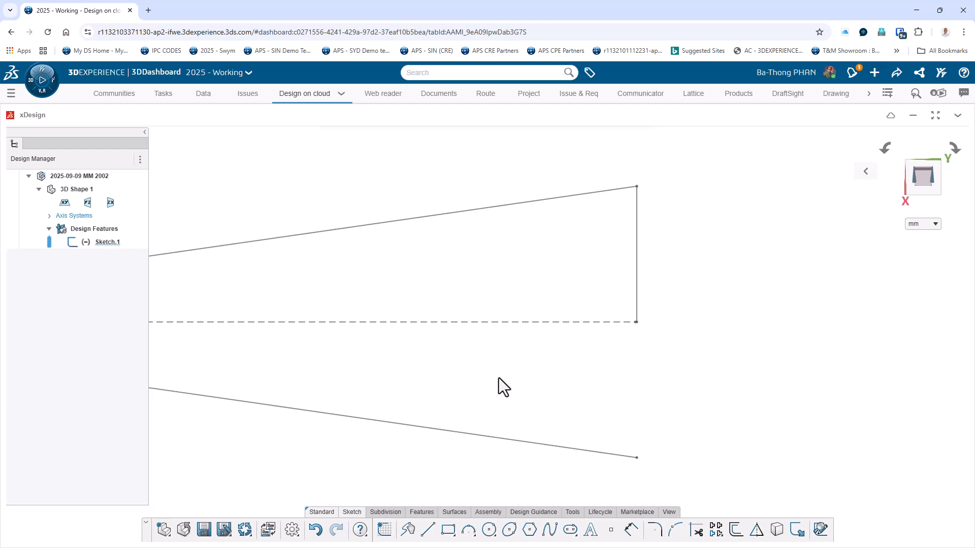
# Reopen Sketch.1 for editing and mirror the vertical end line about the horizontal construction line to close the profile.
pyautogui.click(103, 244)
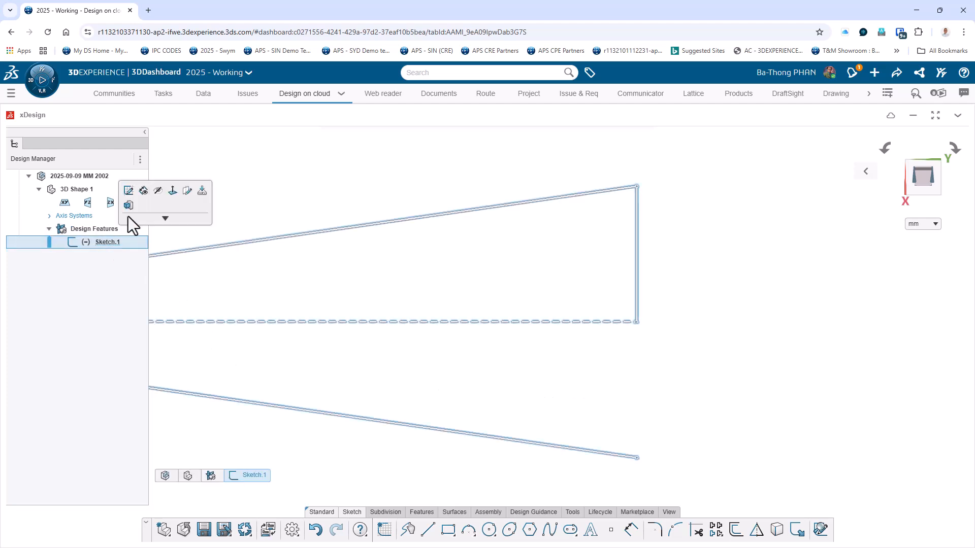
pyautogui.click(128, 192)
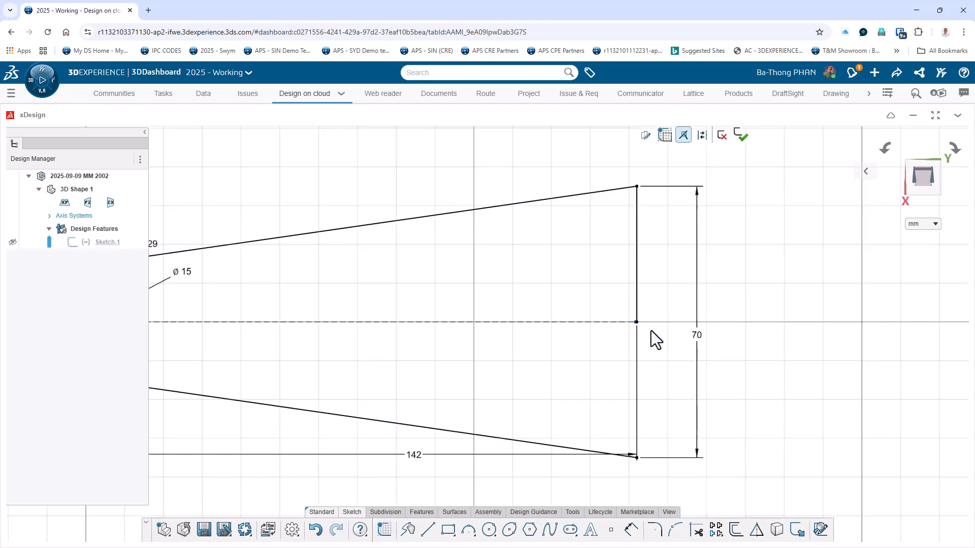
pyautogui.click(755, 530)
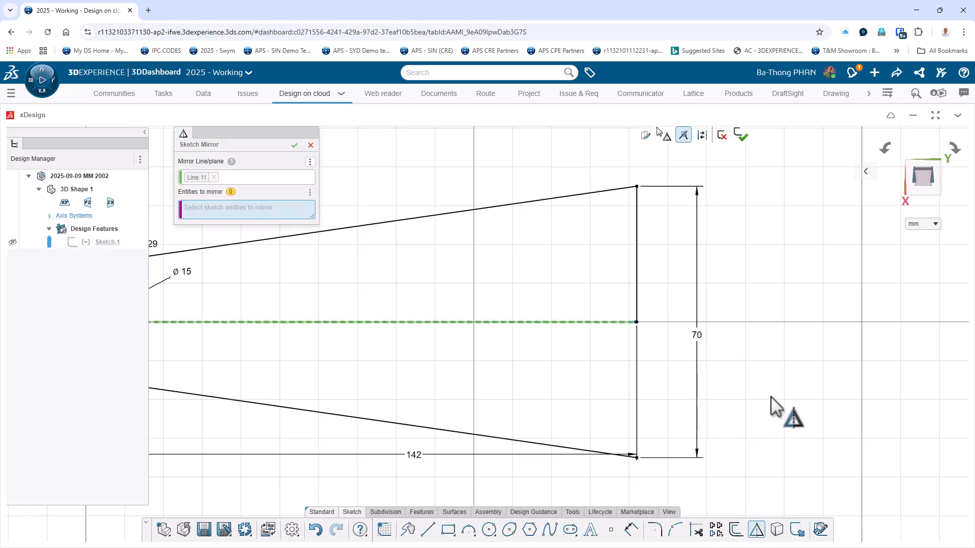
pyautogui.click(637, 270)
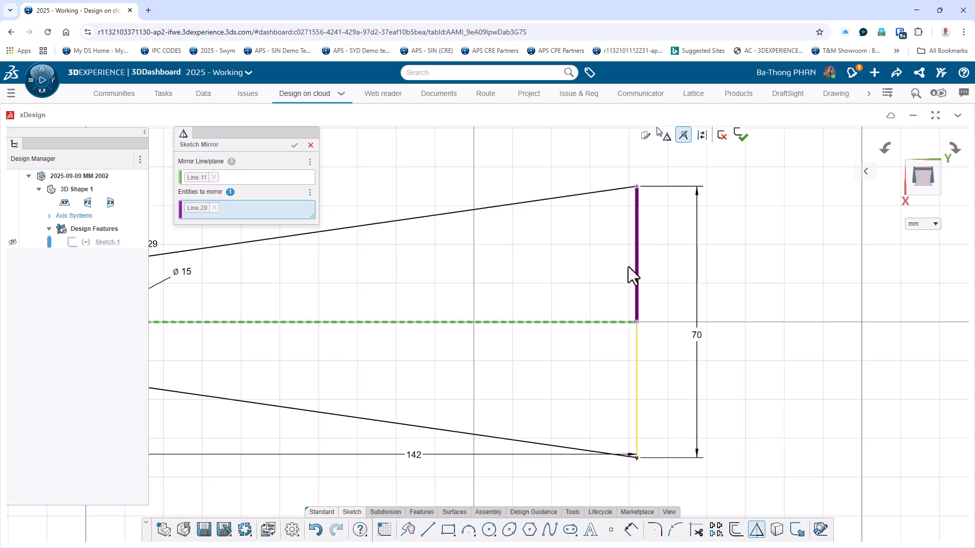
pyautogui.click(294, 146)
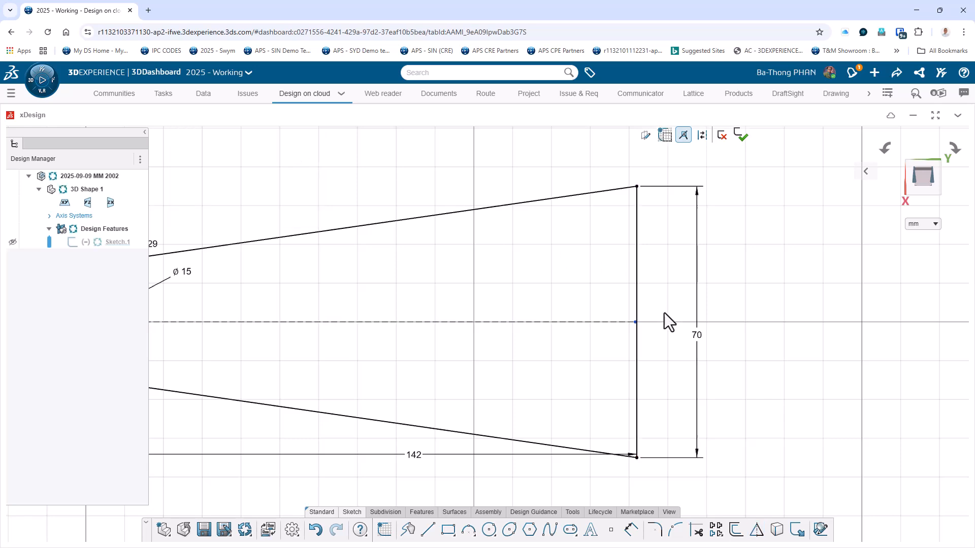
pyautogui.scroll(-2, 282, 410)
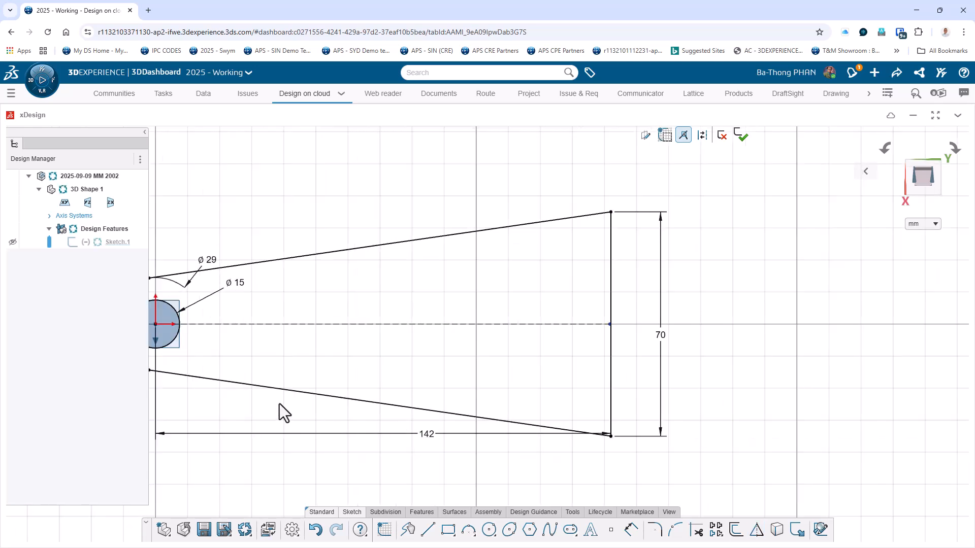
pyautogui.scroll(-1, 263, 398)
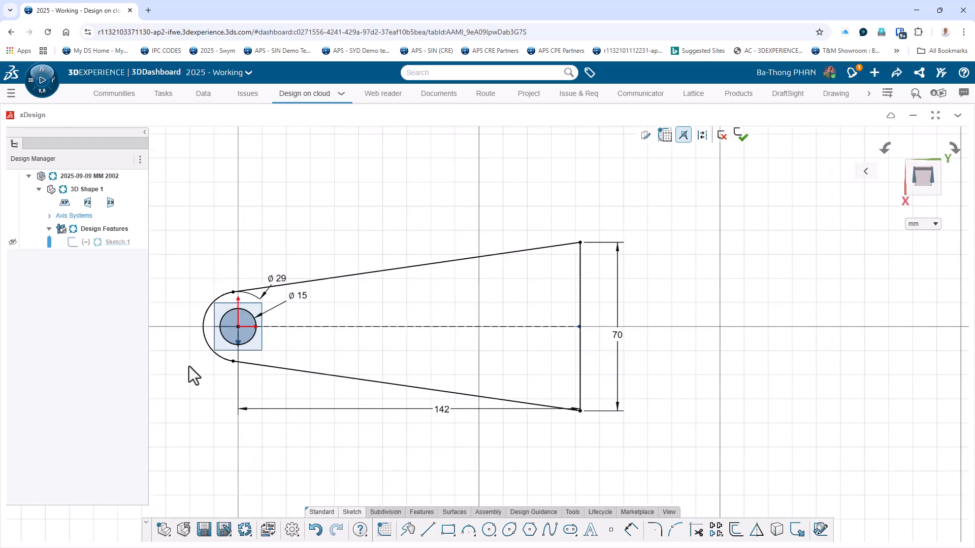
# Finish the tapered base sketch and start a new sketch on the YZ plane.
pyautogui.scroll(3, 189, 367)
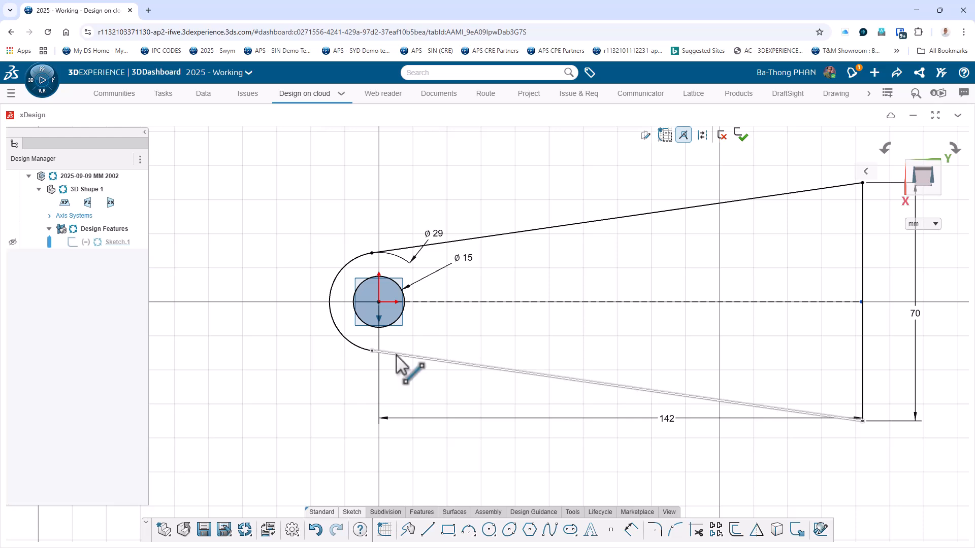
pyautogui.click(741, 136)
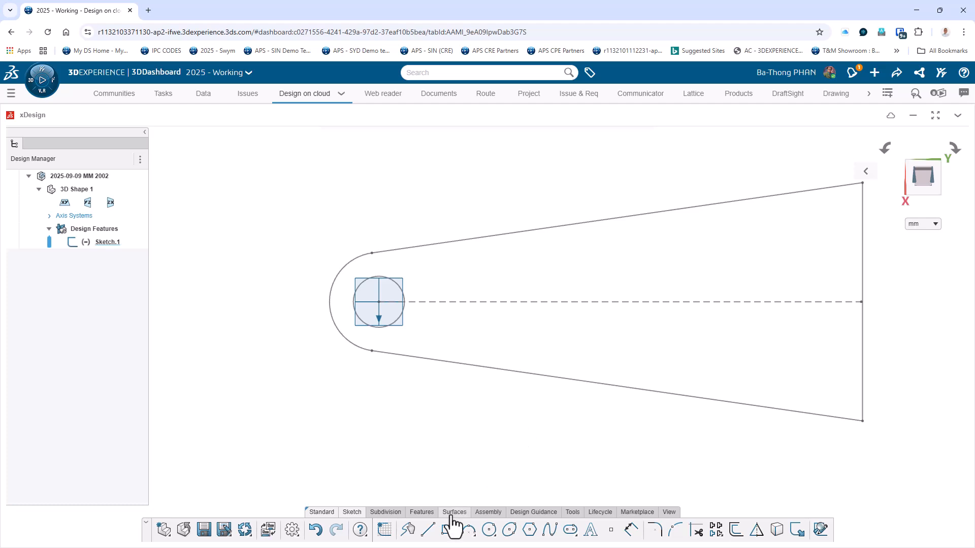
pyautogui.click(415, 513)
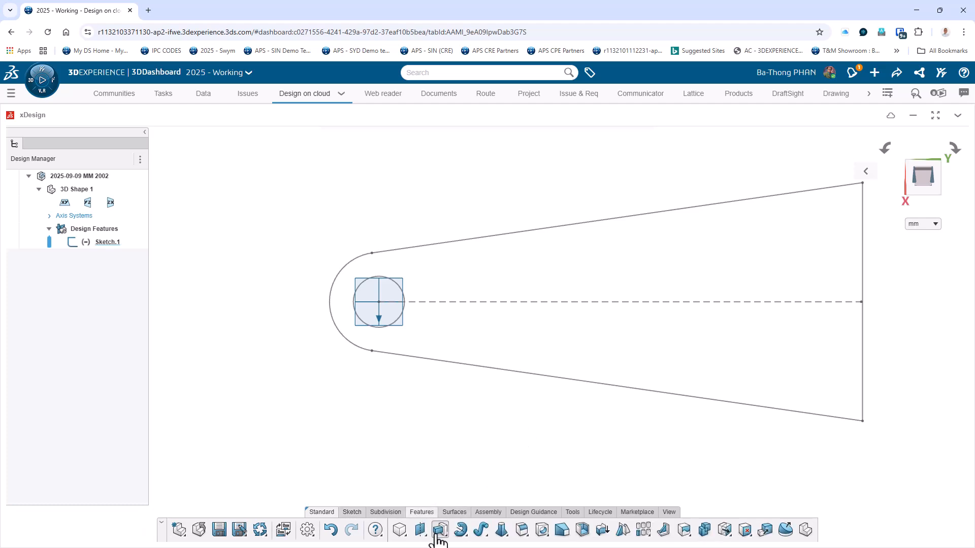
pyautogui.click(437, 533)
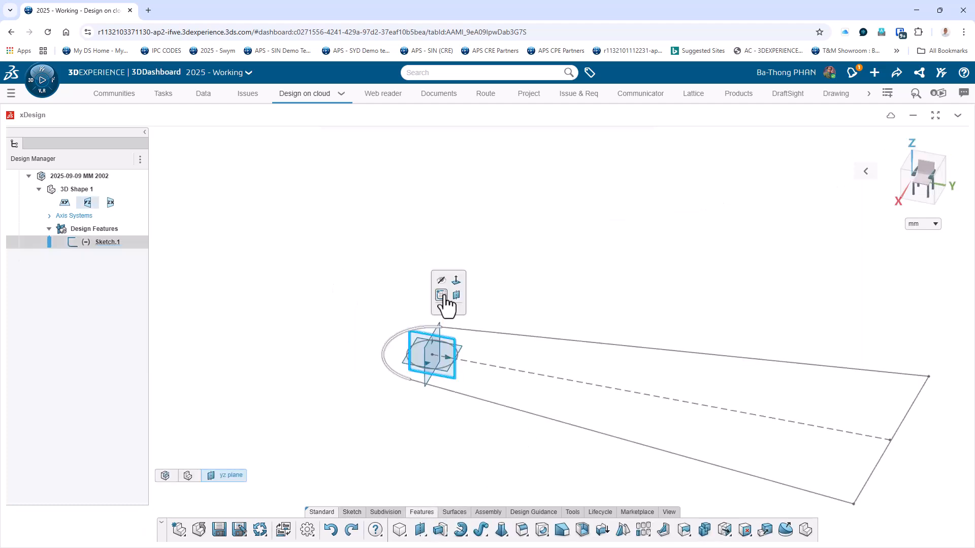
pyautogui.click(443, 298)
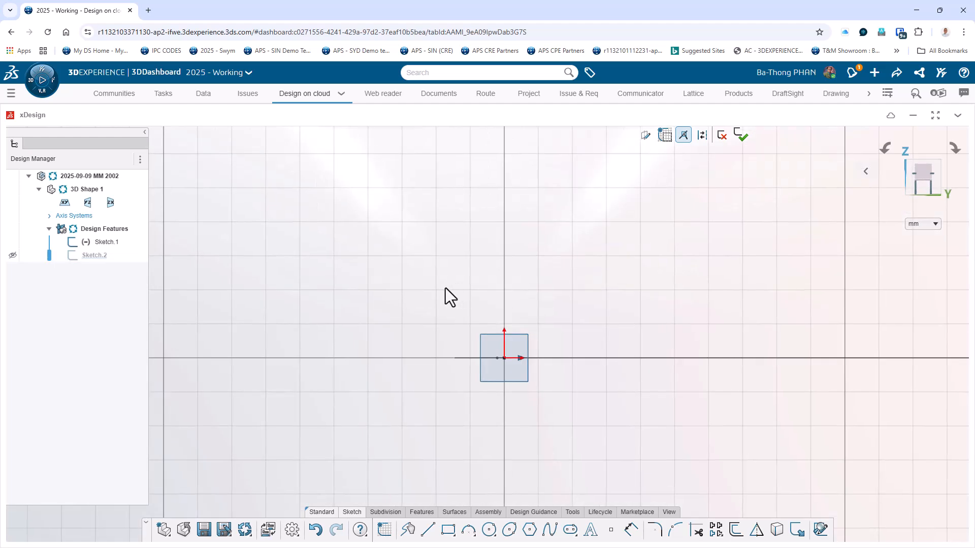
# Check the drawing in 3DSpace, return to xDesign and draw a circle about 61 mm in diameter, centred on the horizontal axis near the profile's wide end.
pyautogui.click(203, 96)
pyautogui.click(490, 530)
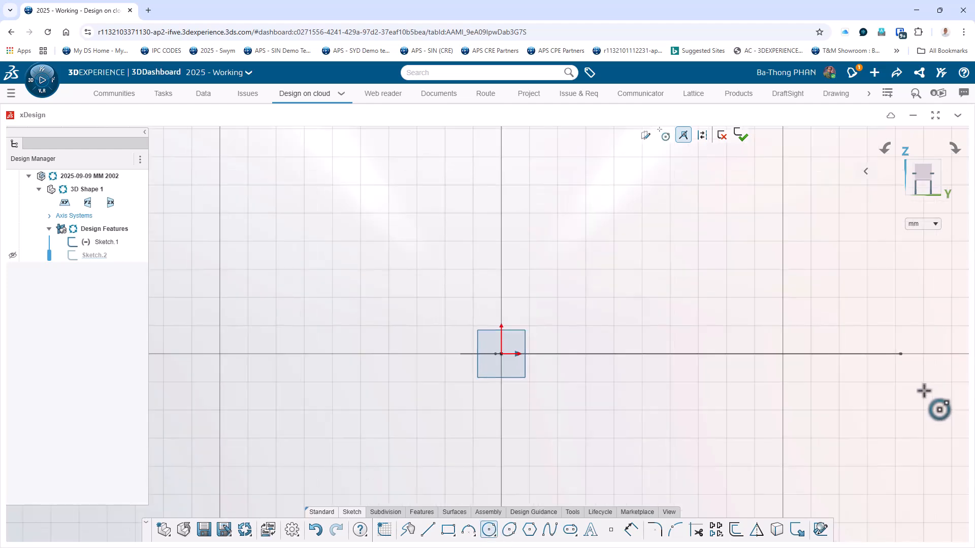
pyautogui.click(857, 354)
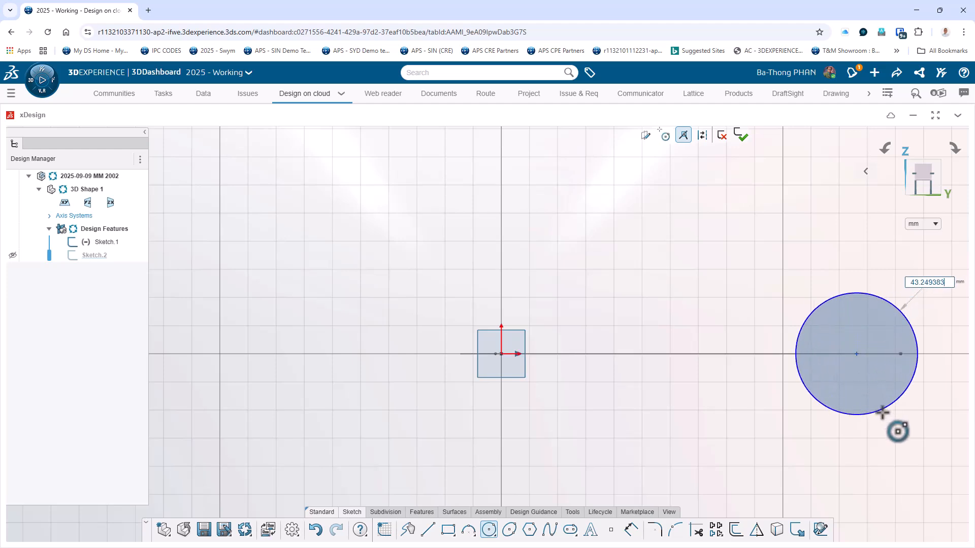
pyautogui.click(891, 431)
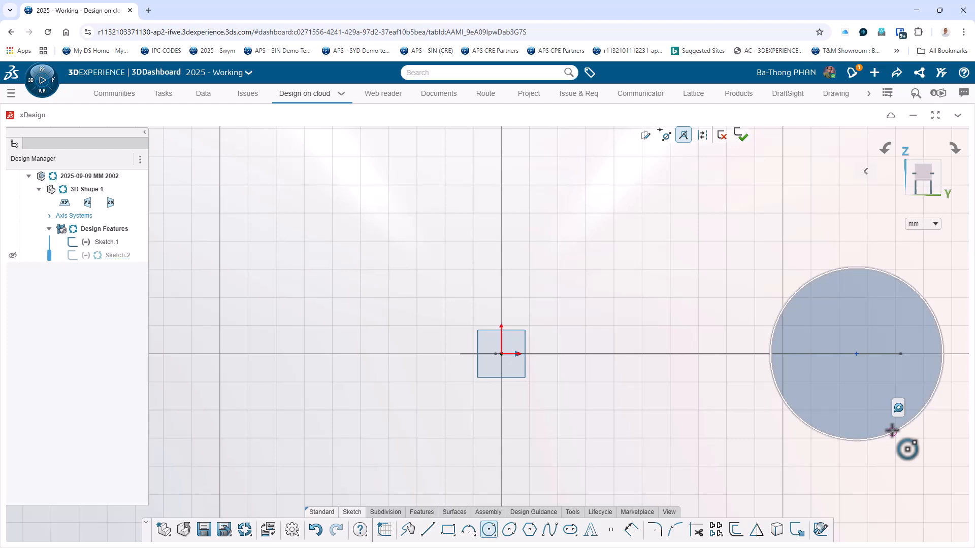
pyautogui.press('Escape')
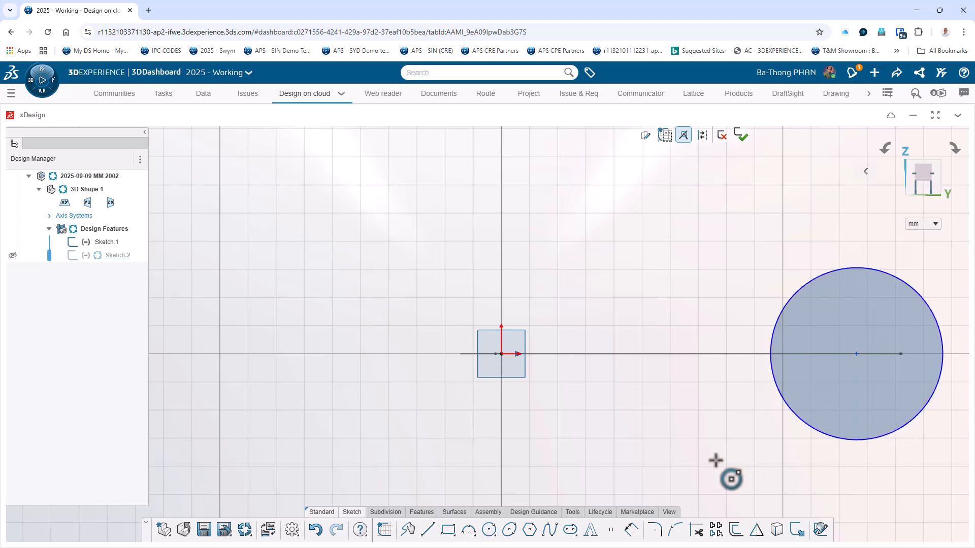
# Dimension the circle's diameter as 70+14 mm.
pyautogui.click(630, 530)
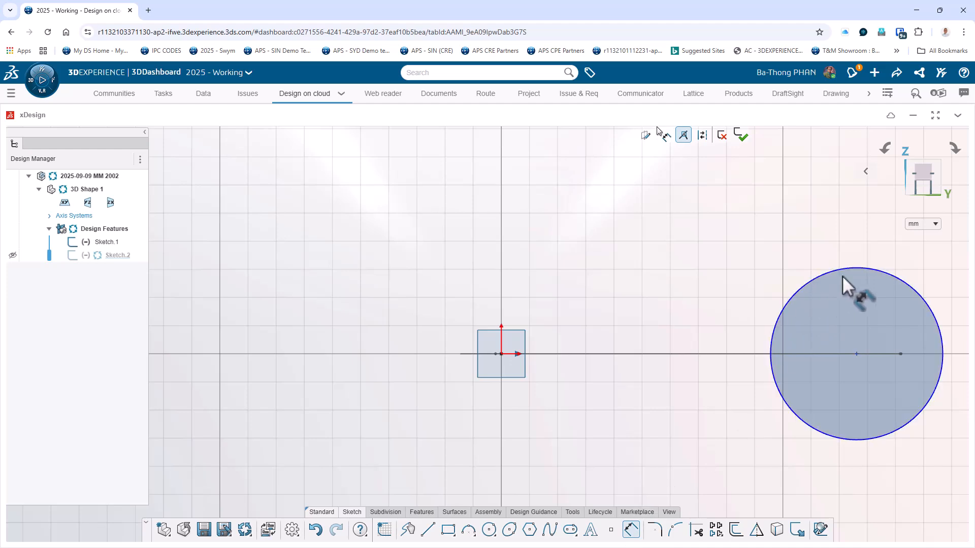
pyautogui.click(860, 267)
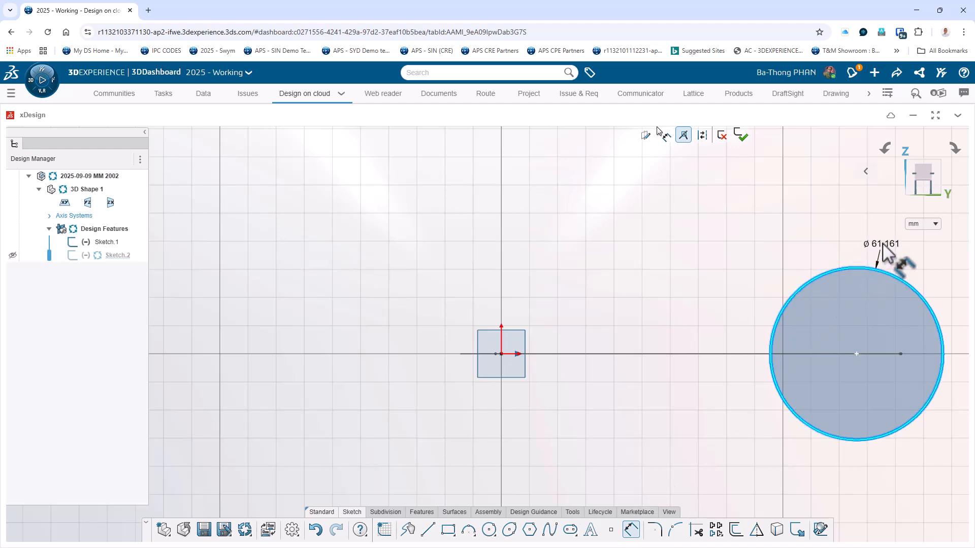
pyautogui.click(886, 247)
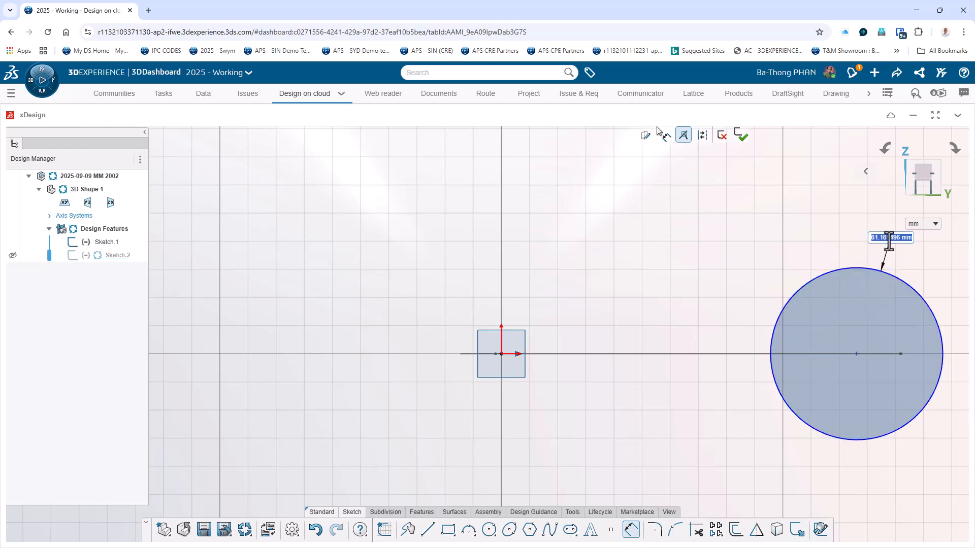
pyautogui.write('70+14')
pyautogui.press('Return')
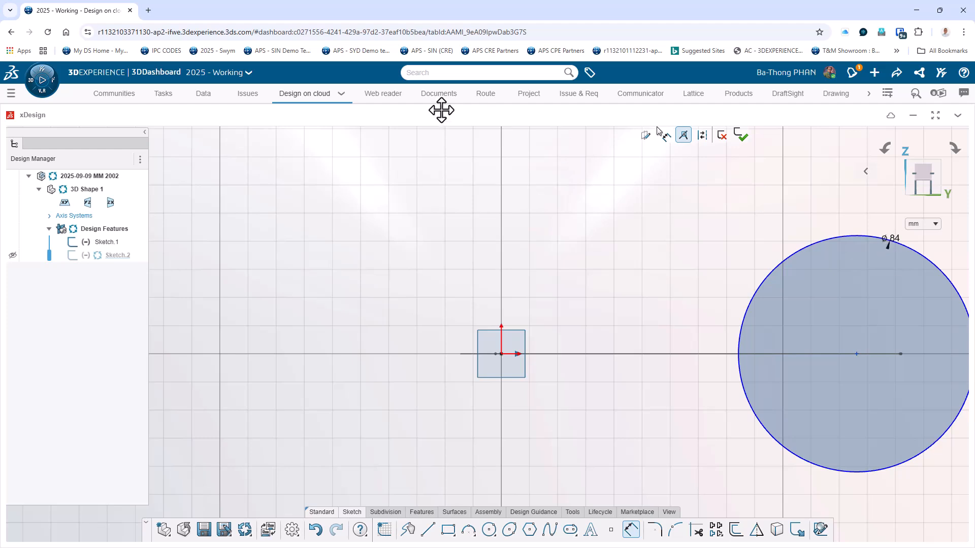
# Check the drawing in 3DSpace, return to xDesign and set the distance from the origin to the circle's centre to 100 mm.
pyautogui.click(203, 94)
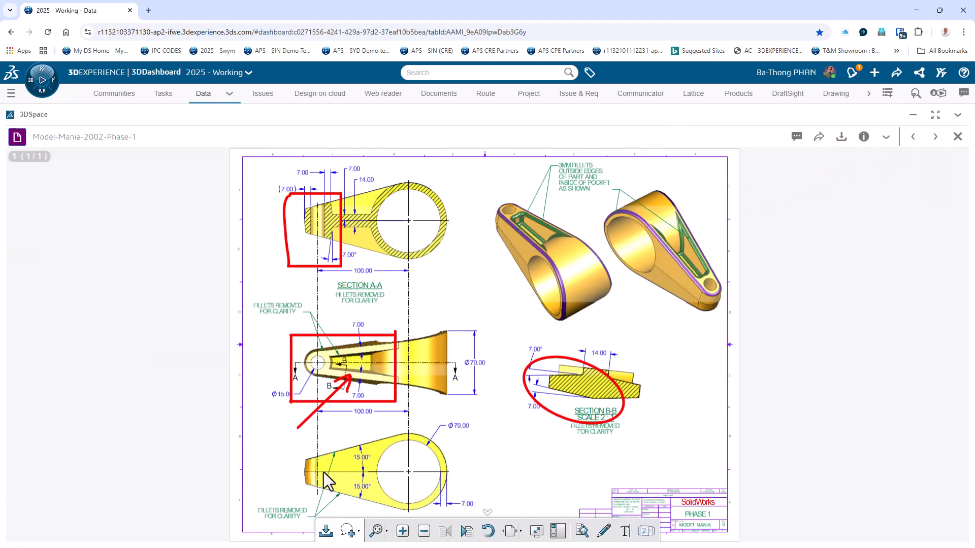
pyautogui.click(318, 94)
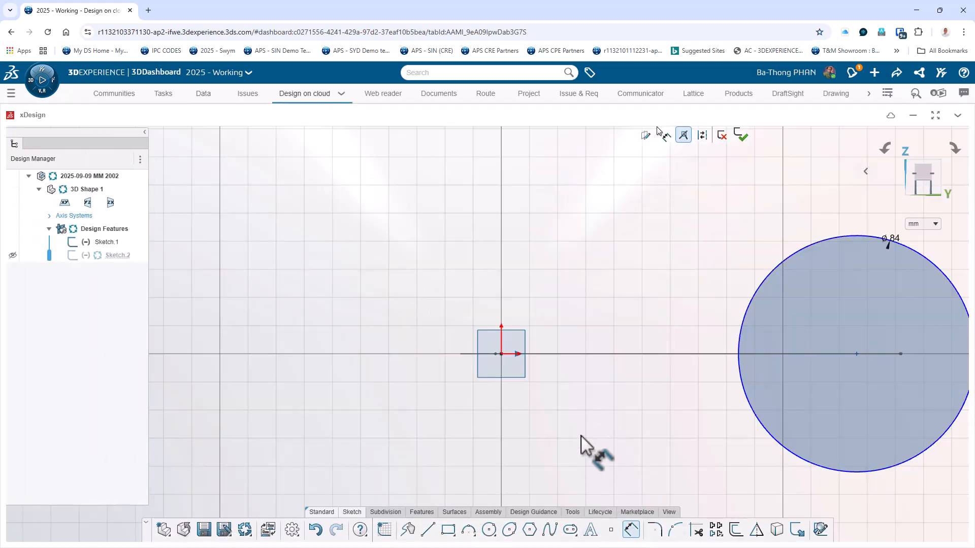
pyautogui.click(501, 354)
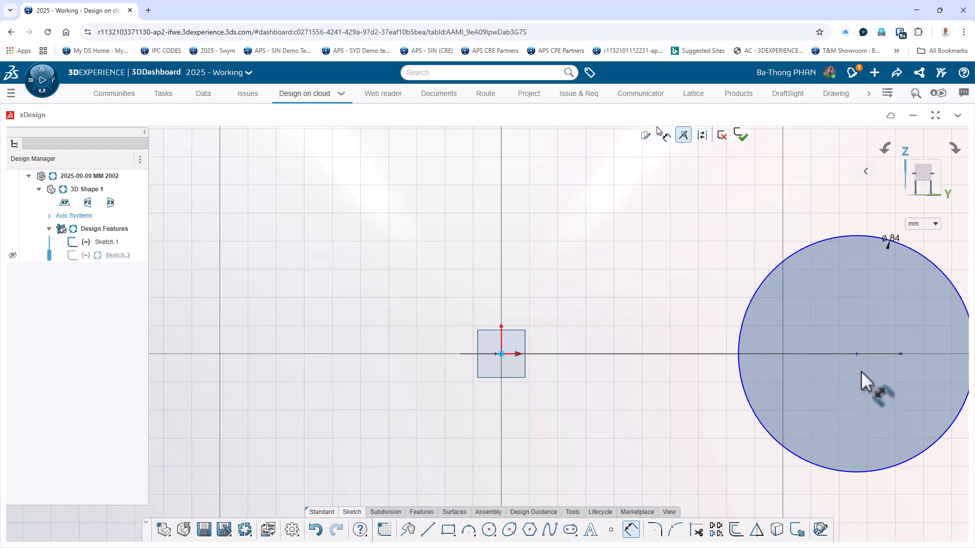
pyautogui.click(855, 353)
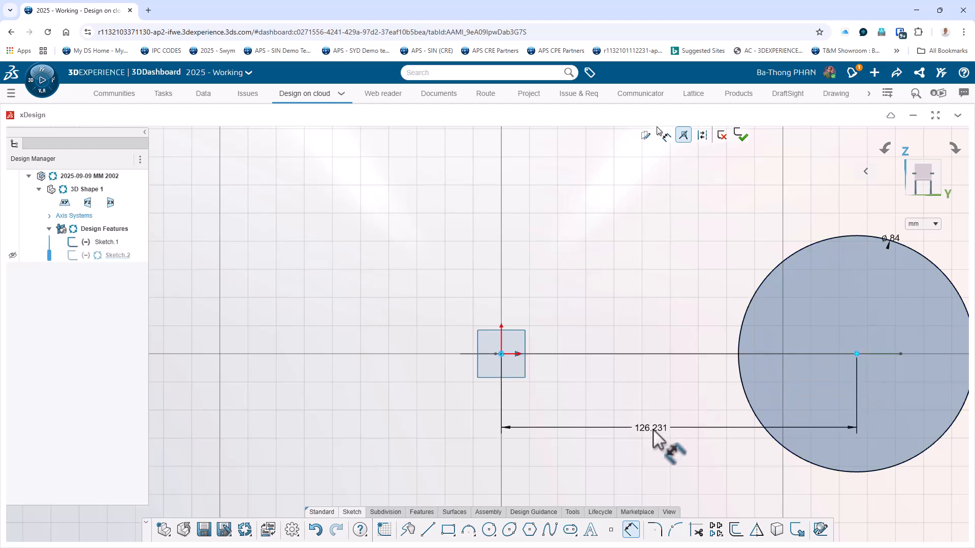
pyautogui.click(655, 431)
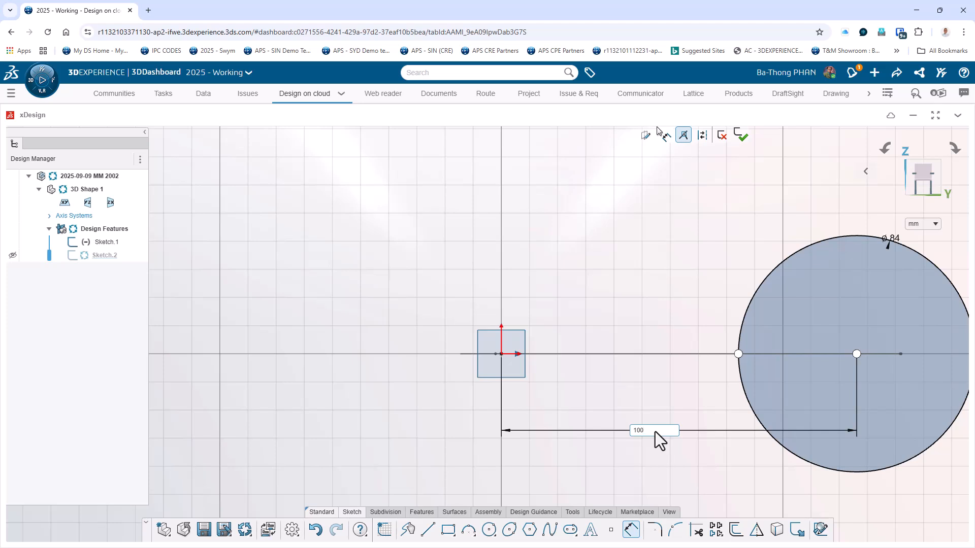
pyautogui.write('100')
pyautogui.press('Return')
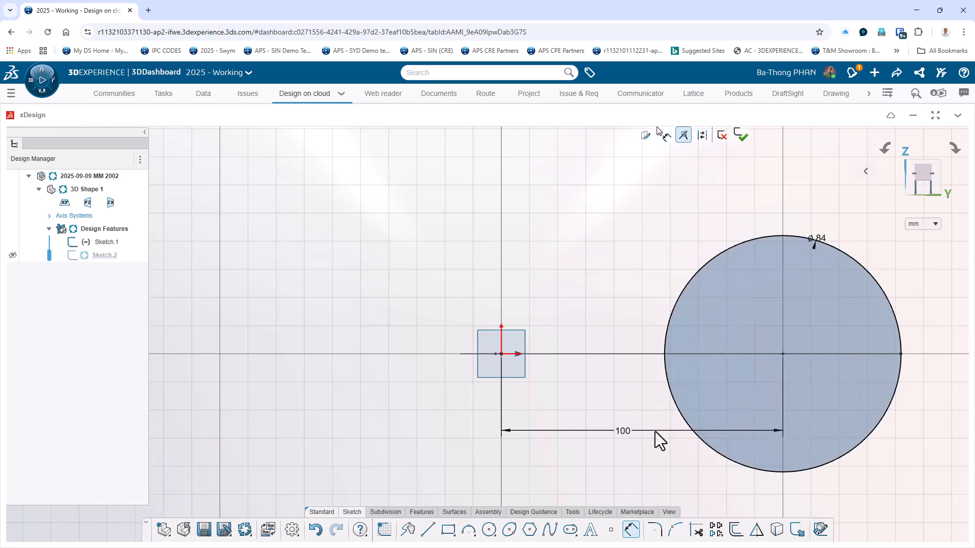
# Draw a slanted line about 149 mm long from the circle's upper edge down past the origin, ending above the horizontal axis.
pyautogui.click(428, 530)
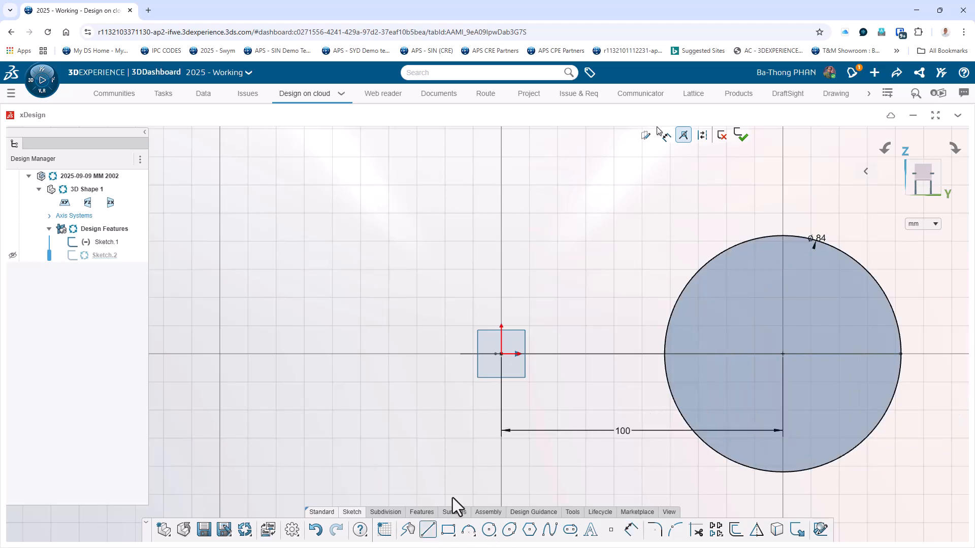
pyautogui.click(752, 239)
pyautogui.click(340, 308)
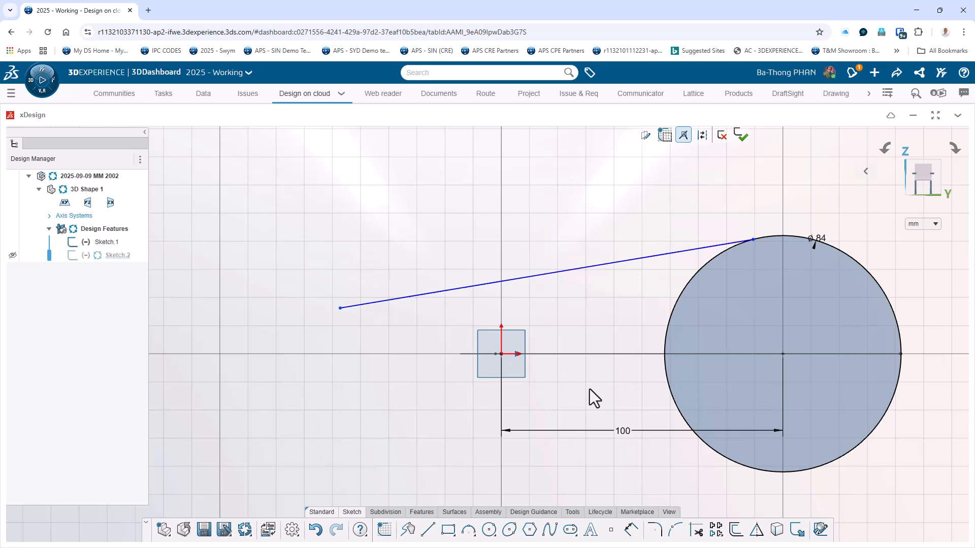
# Dimension the angle between the slanted line and the horizontal line as 15°.
pyautogui.click(631, 531)
pyautogui.click(583, 353)
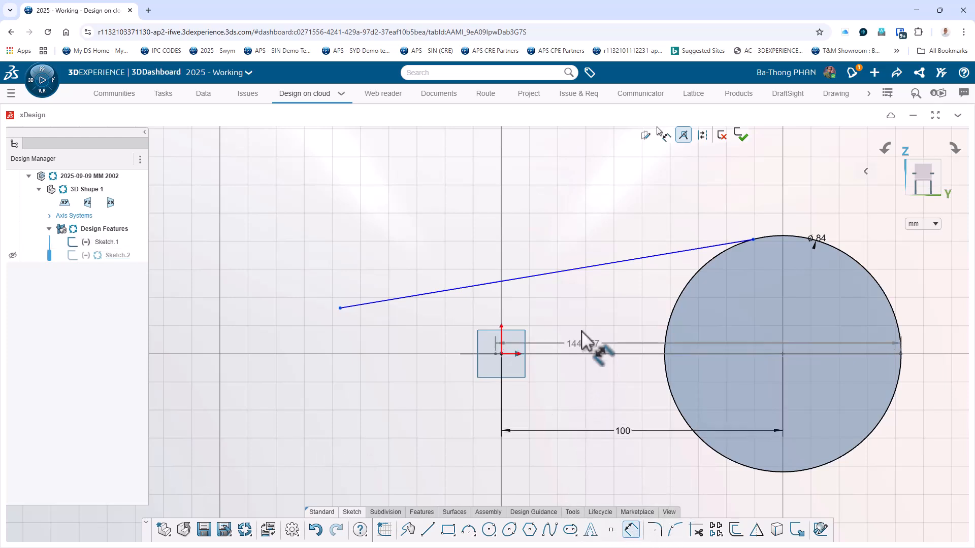
pyautogui.click(577, 270)
pyautogui.click(571, 321)
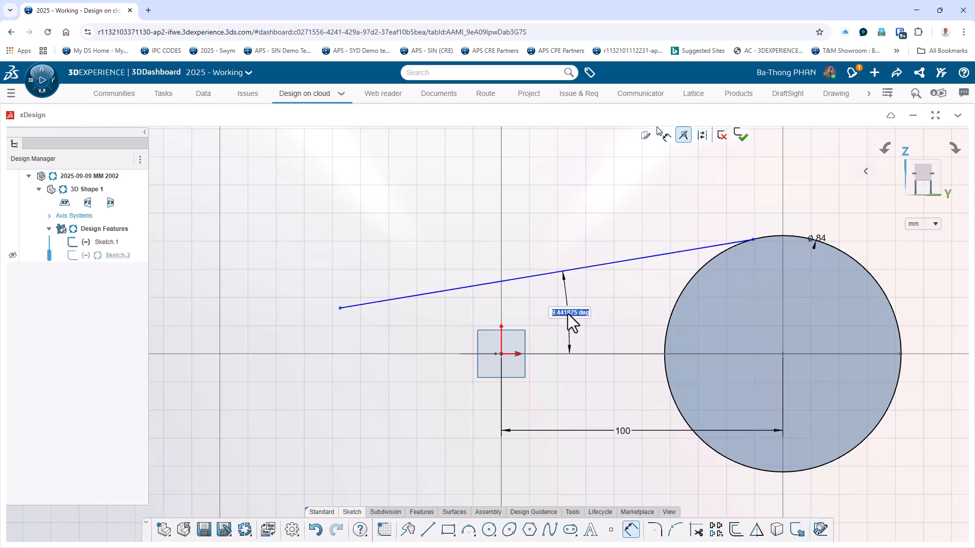
pyautogui.press('Return')
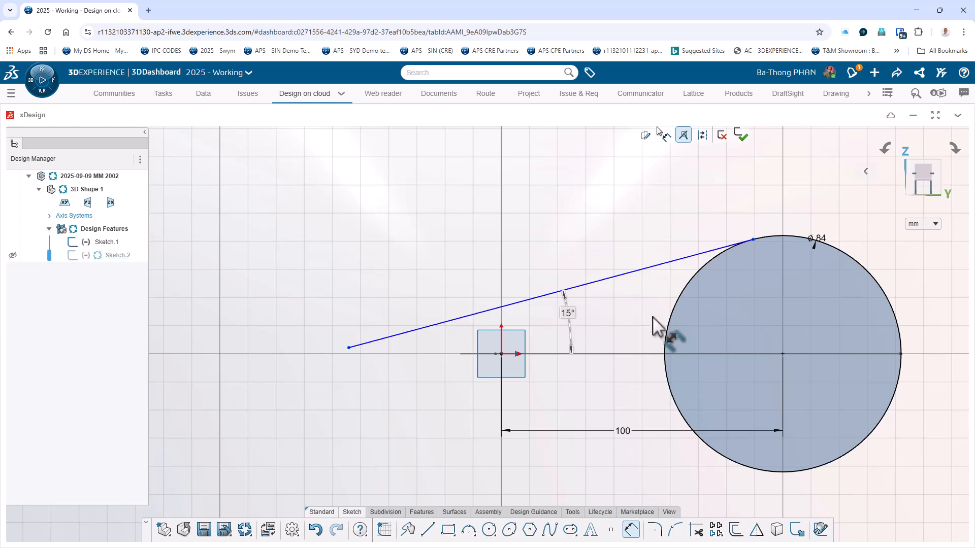
pyautogui.press('Escape')
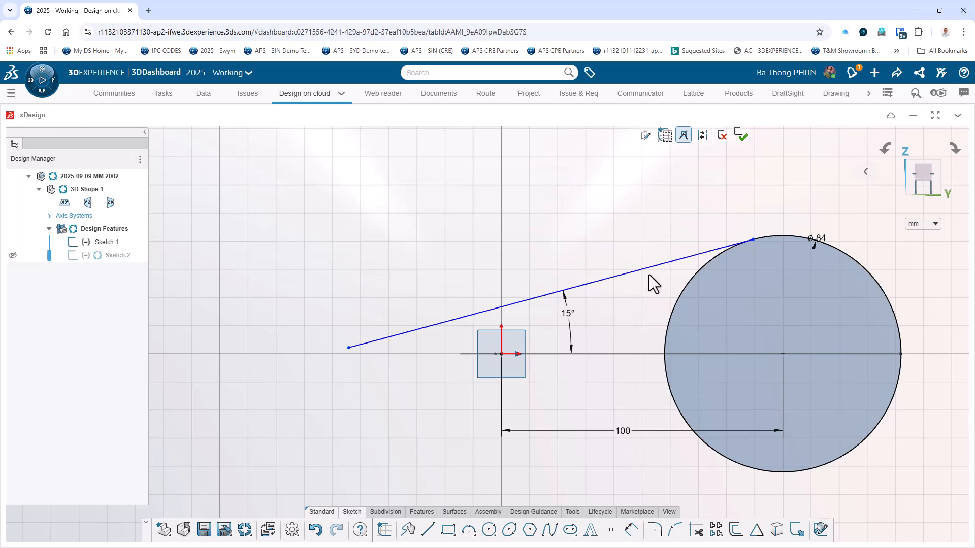
# Make the slanted line tangent to the 84 mm circle.
pyautogui.click(691, 260)
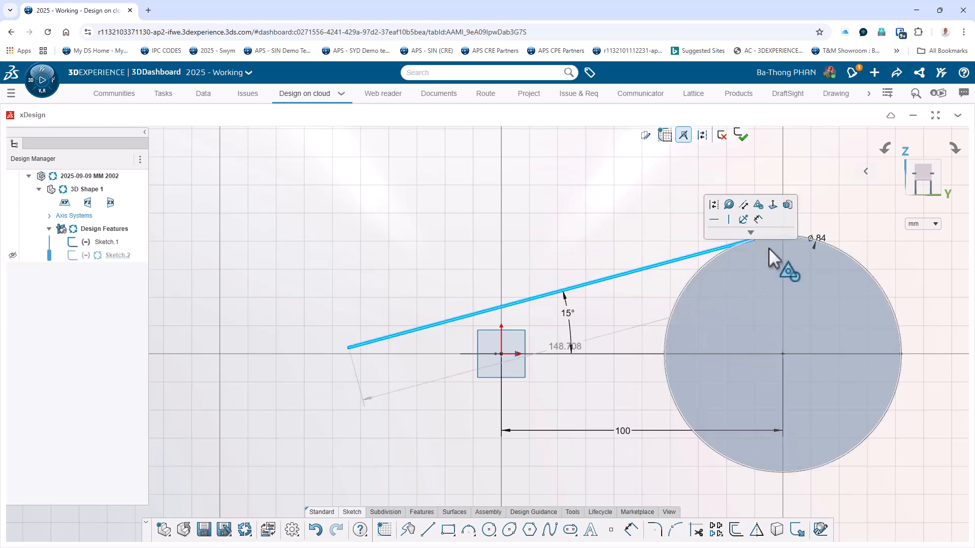
pyautogui.click(805, 239)
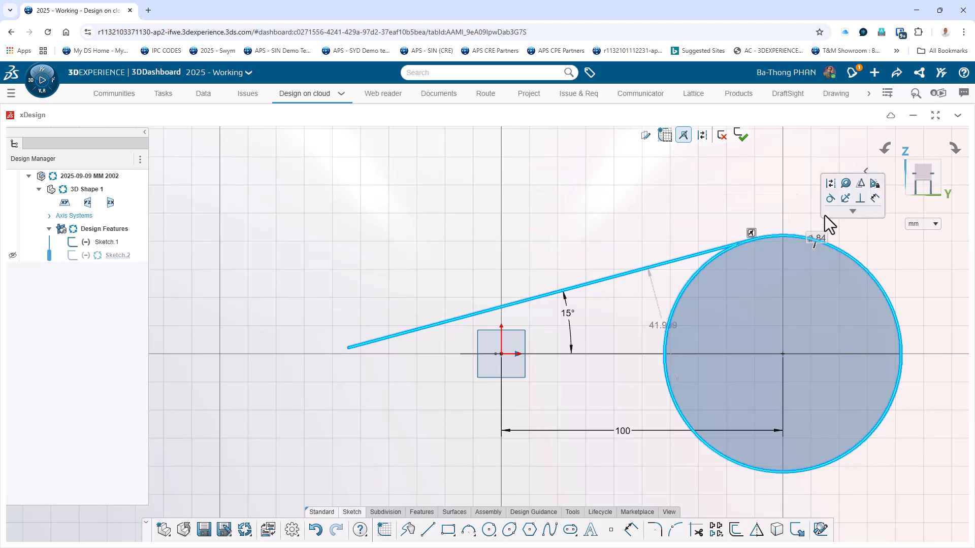
pyautogui.click(830, 198)
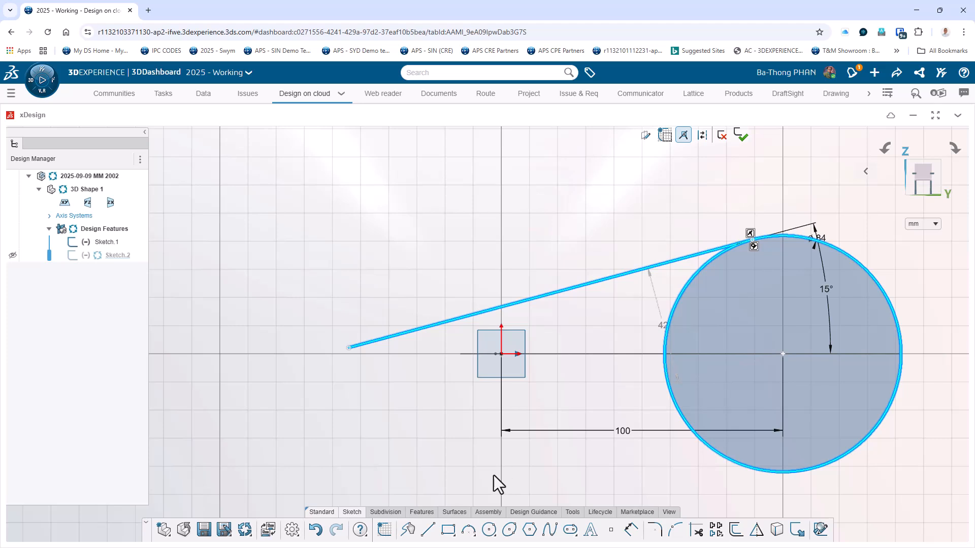
# Draw a horizontal construction line about 193 mm long through the origin and the circle's centre, extending beyond the circle.
pyautogui.click(427, 531)
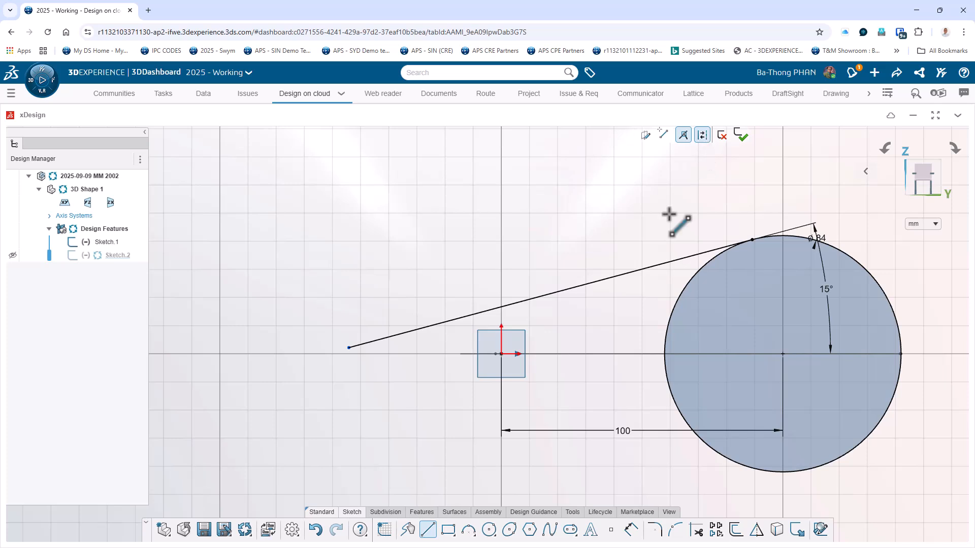
pyautogui.click(404, 354)
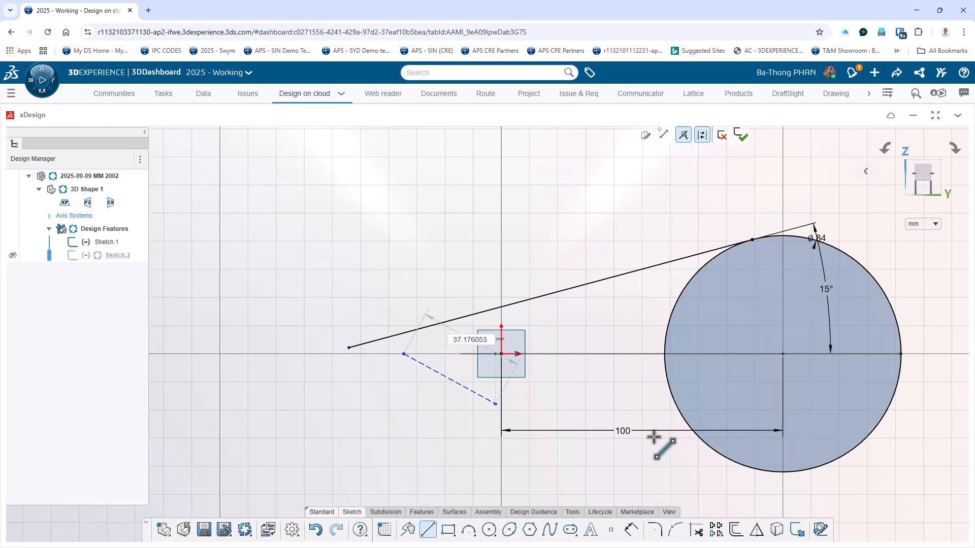
pyautogui.click(948, 355)
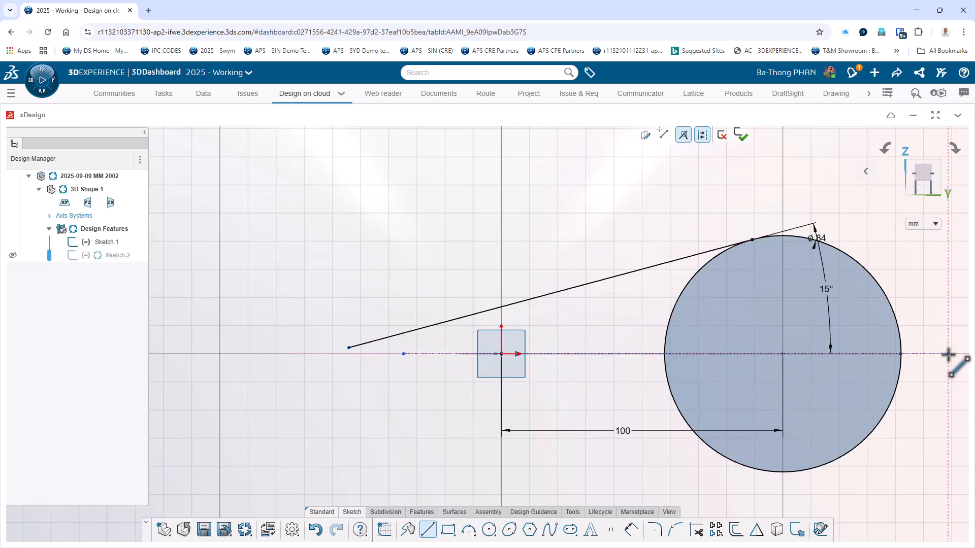
pyautogui.press('Escape')
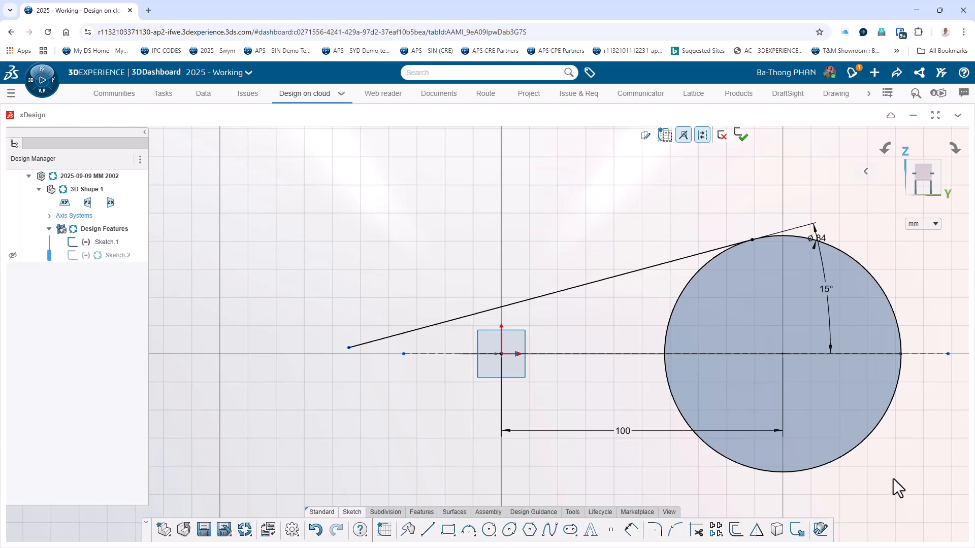
# Trim the circle's lower half and the arc below the tangent line, keeping the upper arc from the tangent point to the far end.
pyautogui.click(701, 537)
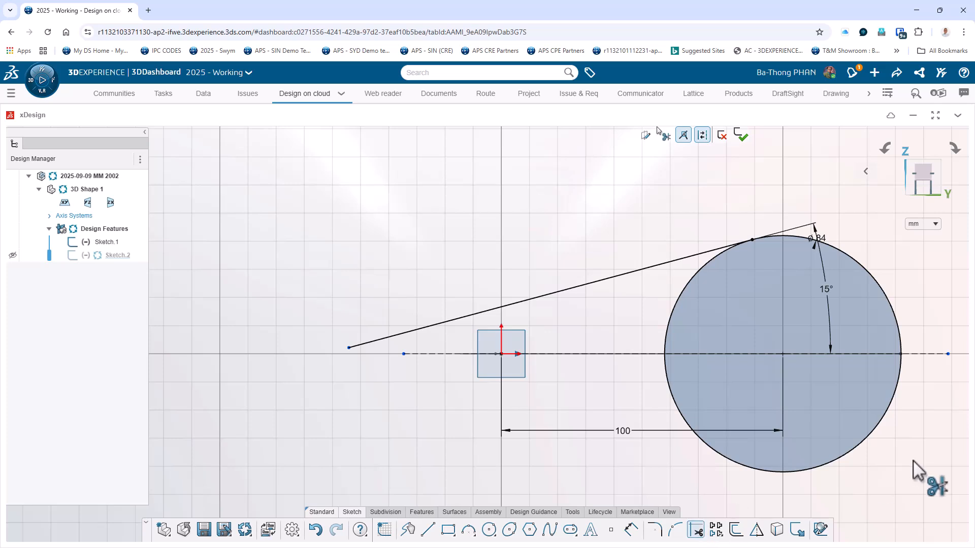
pyautogui.click(866, 443)
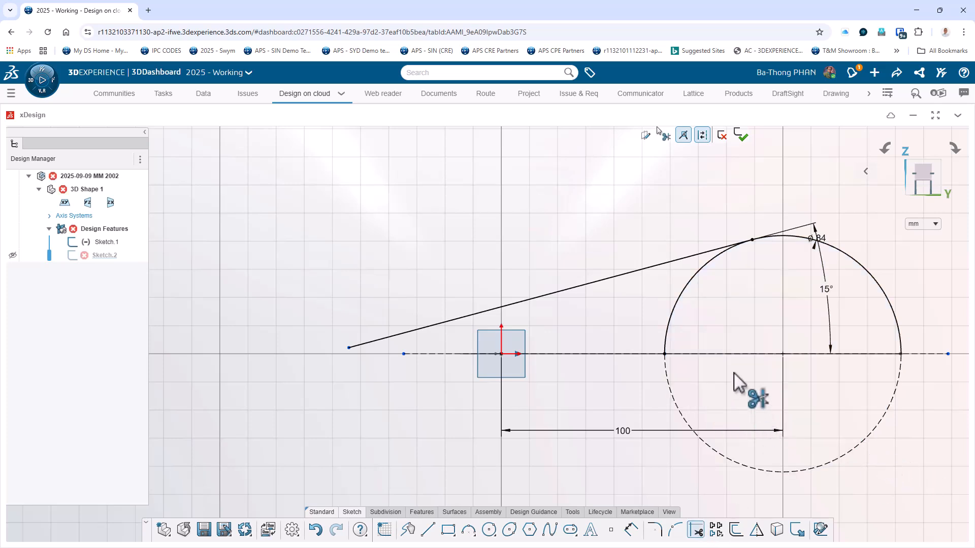
pyautogui.click(681, 309)
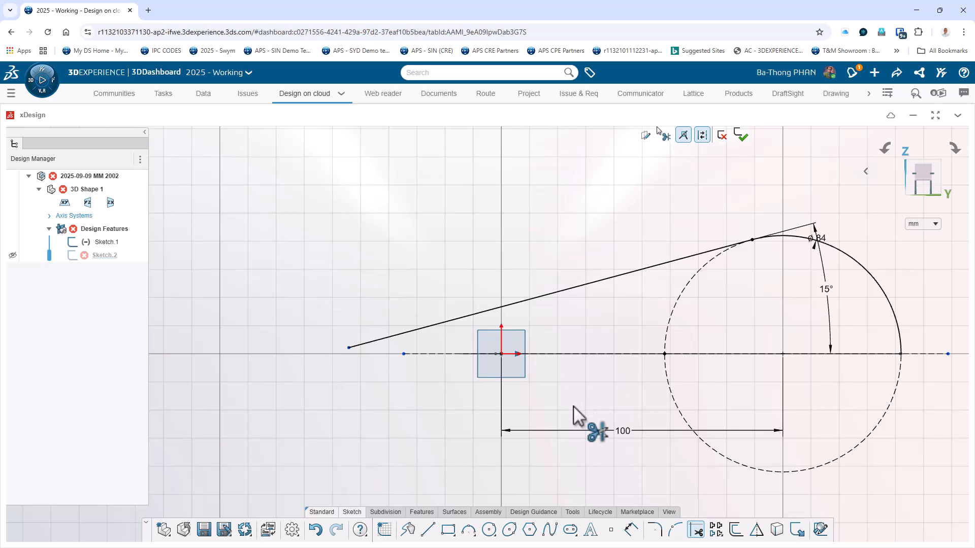
pyautogui.press('Escape')
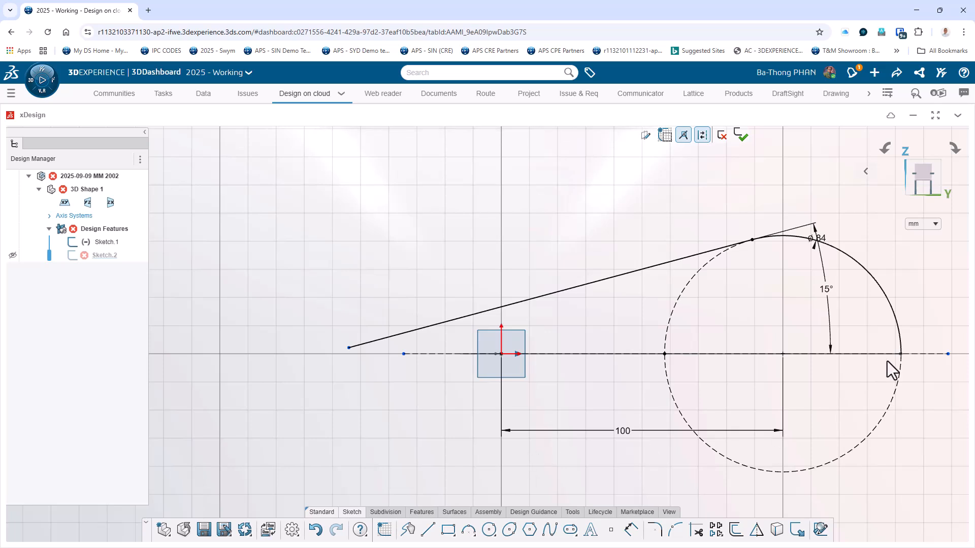
# Check the trimmed side profile against the plan outline in 3D and finish the sketch.
pyautogui.scroll(-1, 930, 364)
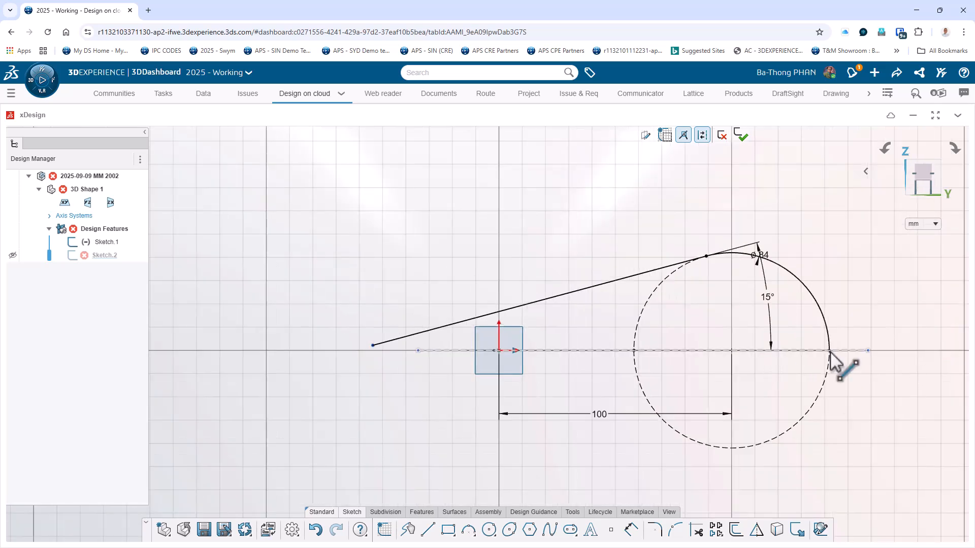
pyautogui.scroll(-1, 760, 367)
pyautogui.scroll(5, 762, 364)
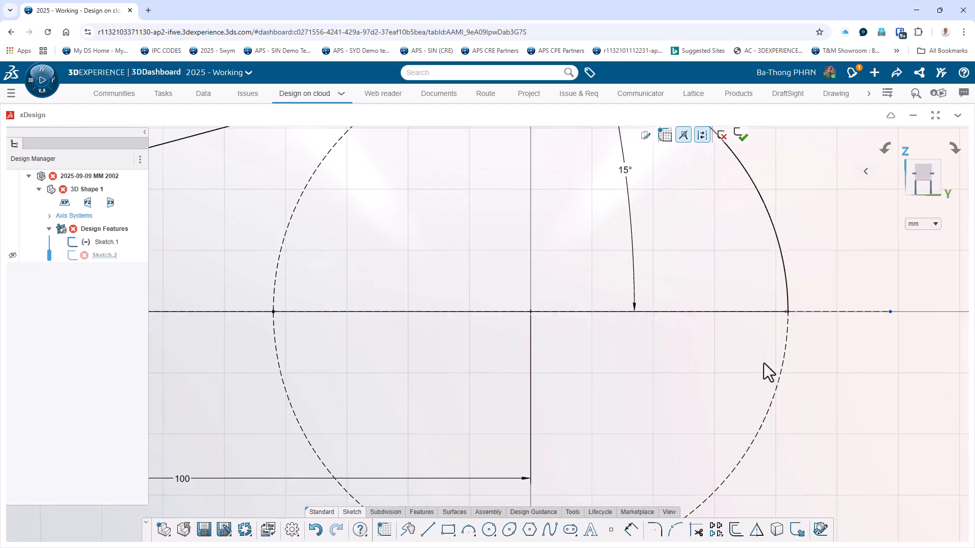
pyautogui.scroll(-4, 763, 363)
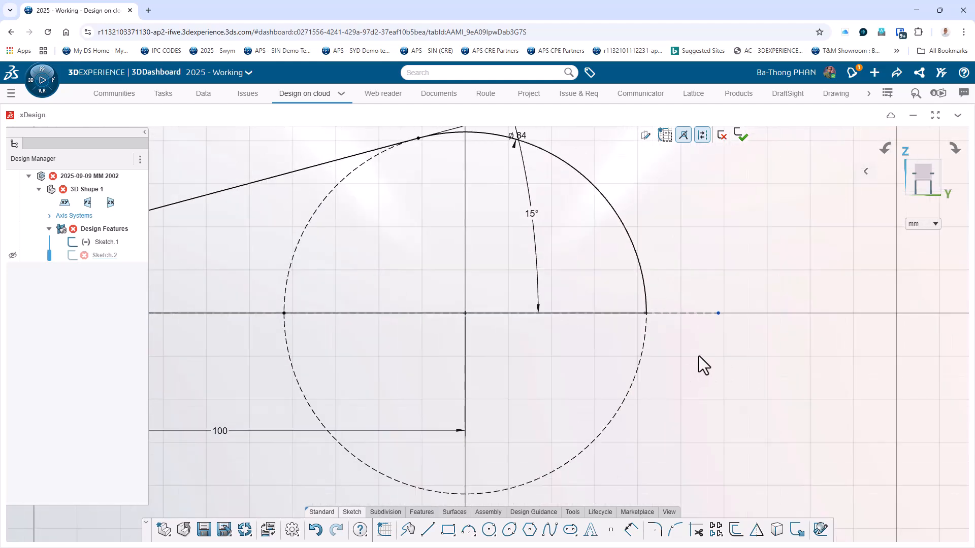
pyautogui.moveTo(699, 356)
pyautogui.mouseDown(button='middle')
pyautogui.moveTo(696, 394)
pyautogui.moveTo(714, 425)
pyautogui.mouseUp(button='middle')
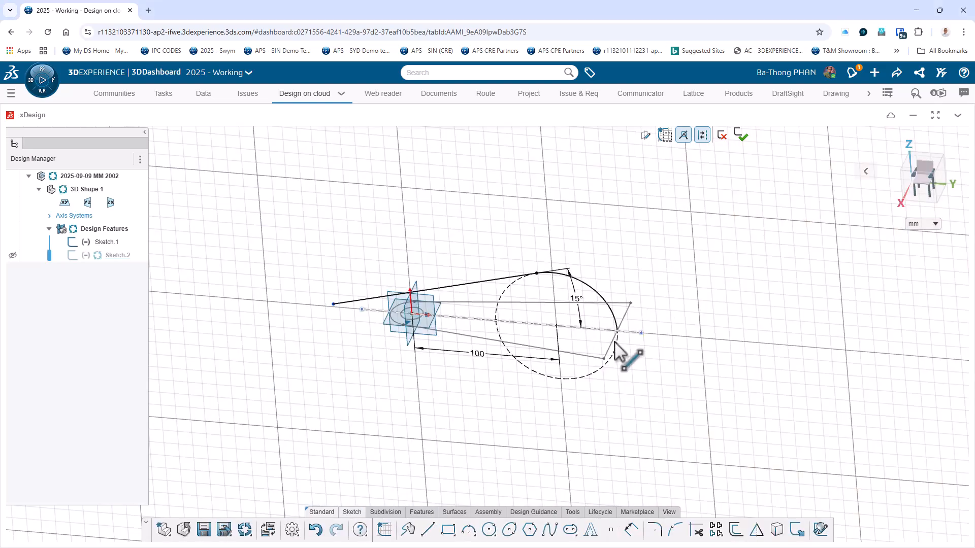
pyautogui.moveTo(617, 349)
pyautogui.mouseDown(button='middle')
pyautogui.moveTo(611, 395)
pyautogui.moveTo(647, 346)
pyautogui.moveTo(592, 359)
pyautogui.moveTo(627, 335)
pyautogui.mouseUp(button='middle')
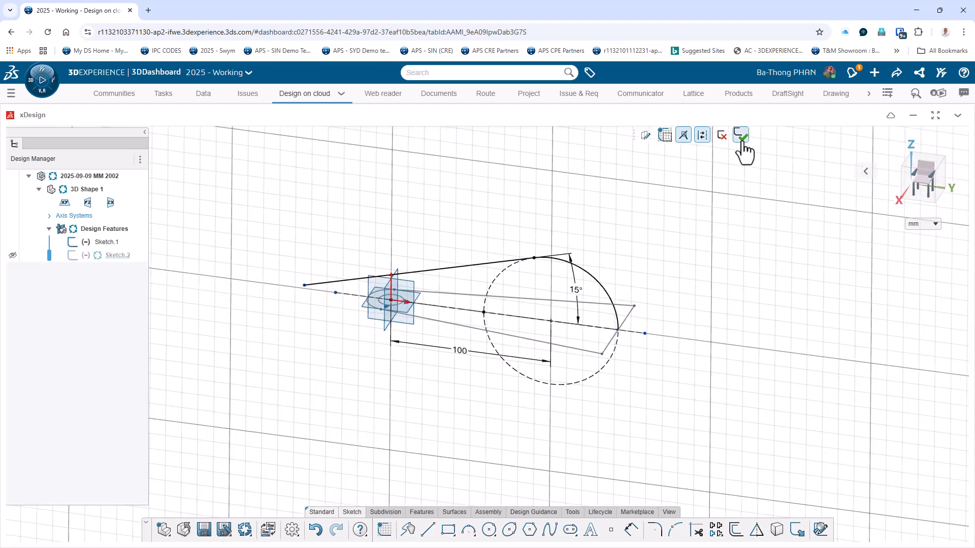
pyautogui.click(742, 141)
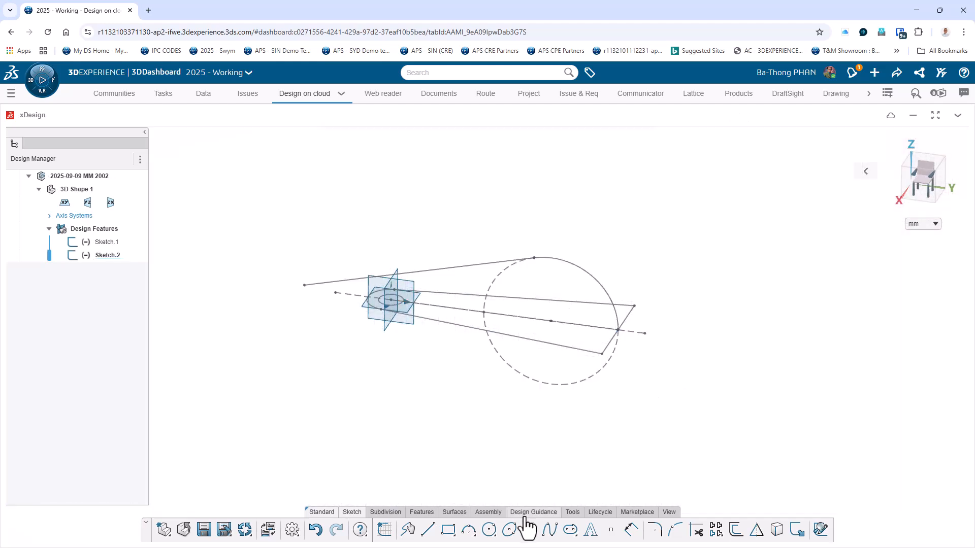
# Extrude the slanted line and tangent arc of the side profile as a surface, 100 mm midplane.
pyautogui.click(452, 513)
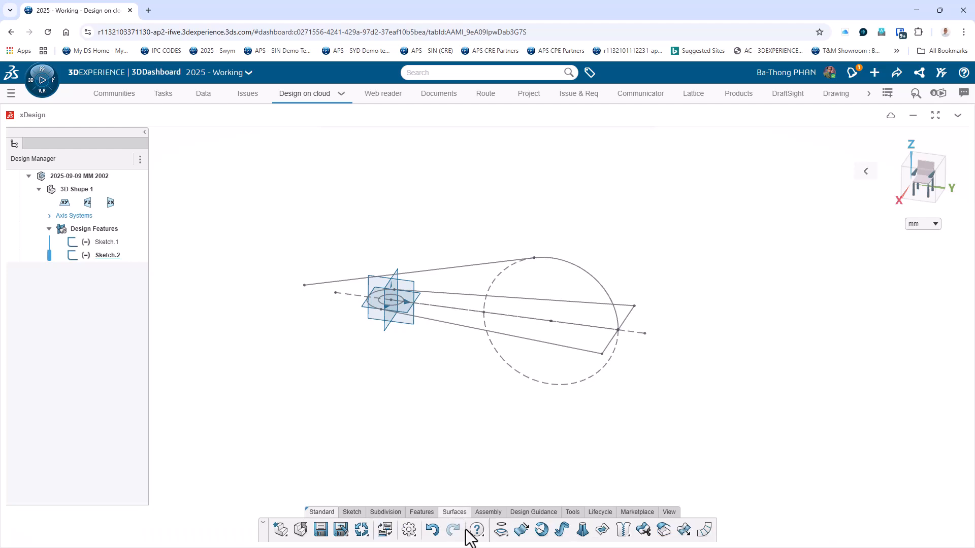
pyautogui.click(521, 529)
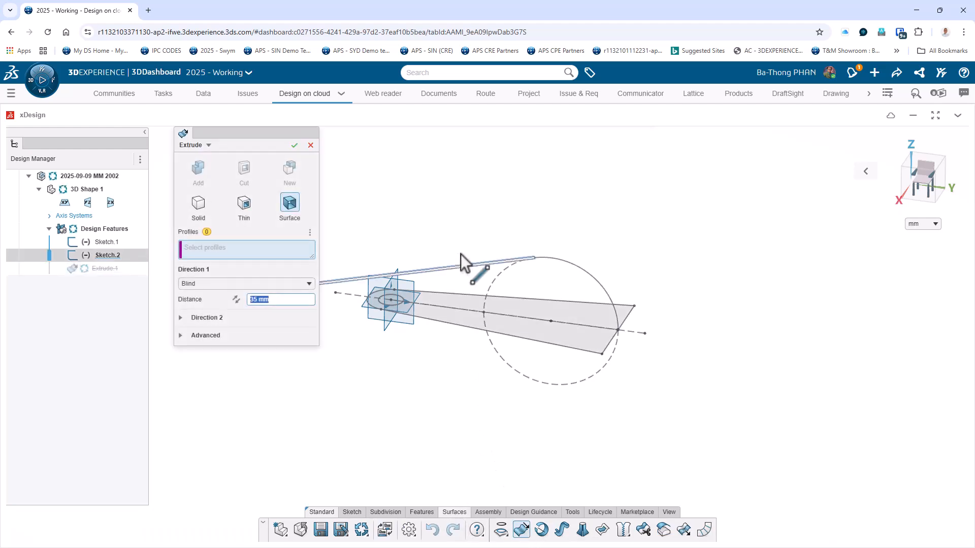
pyautogui.click(470, 267)
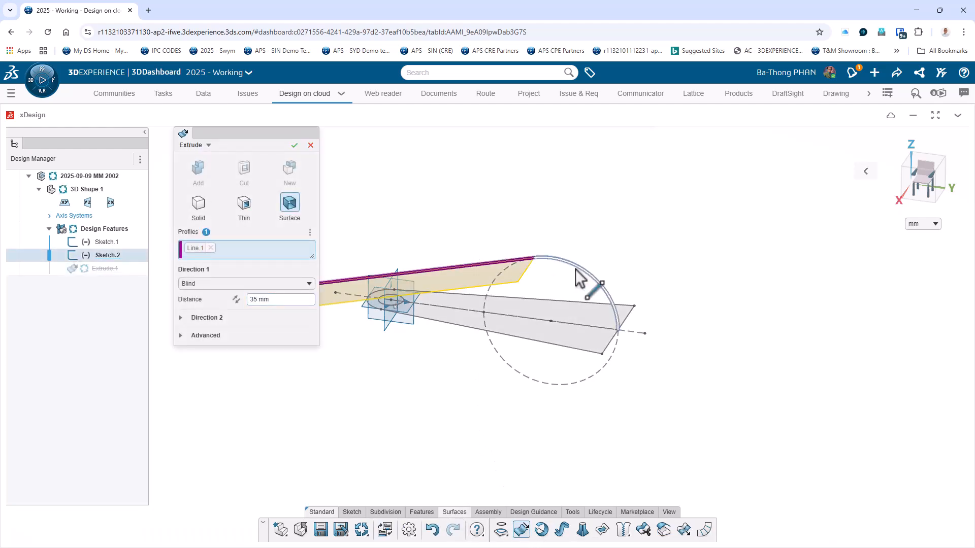
pyautogui.click(576, 271)
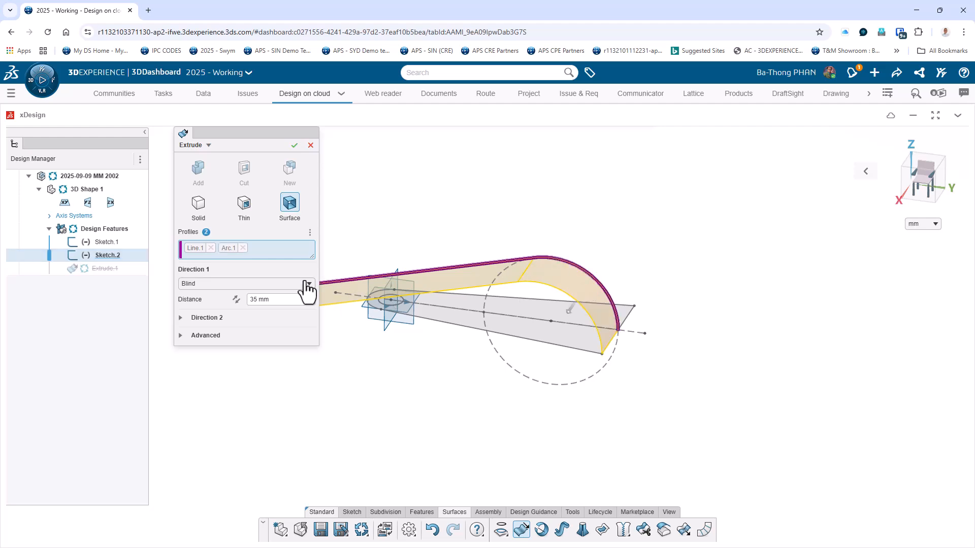
pyautogui.click(270, 284)
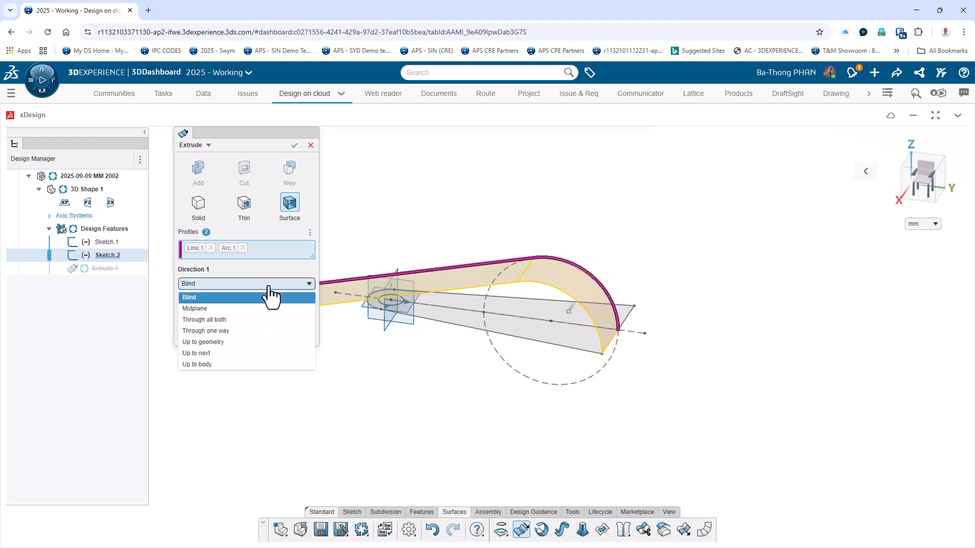
pyautogui.click(217, 314)
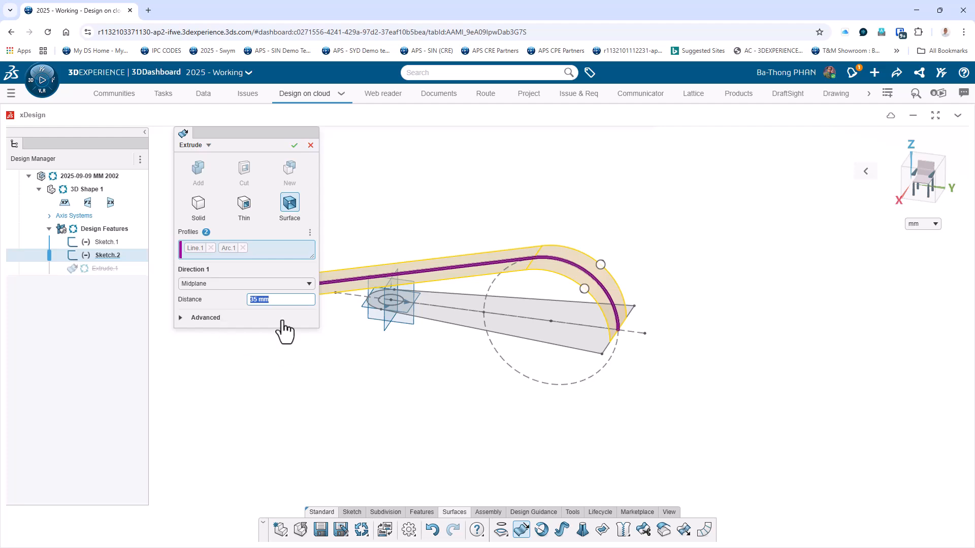
pyautogui.write('100')
pyautogui.press('Return')
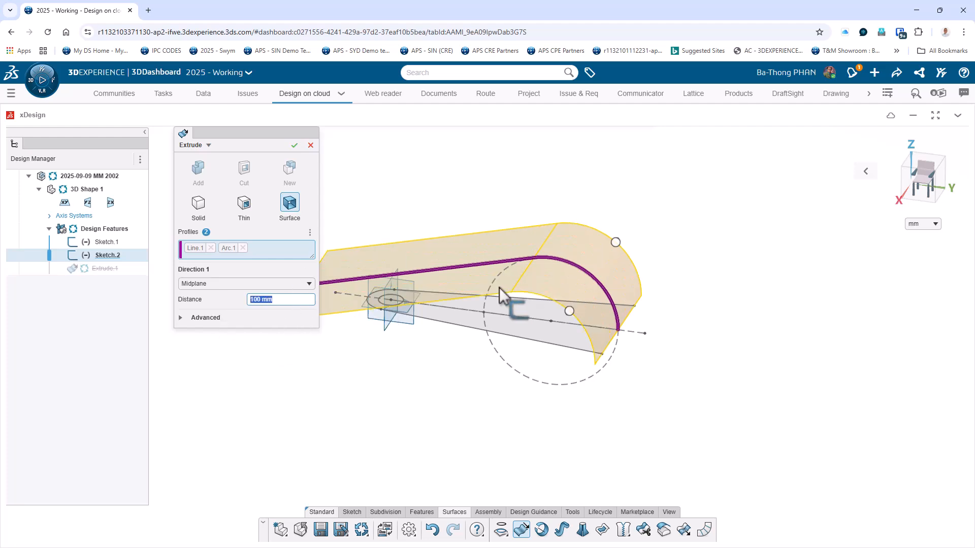
pyautogui.click(294, 145)
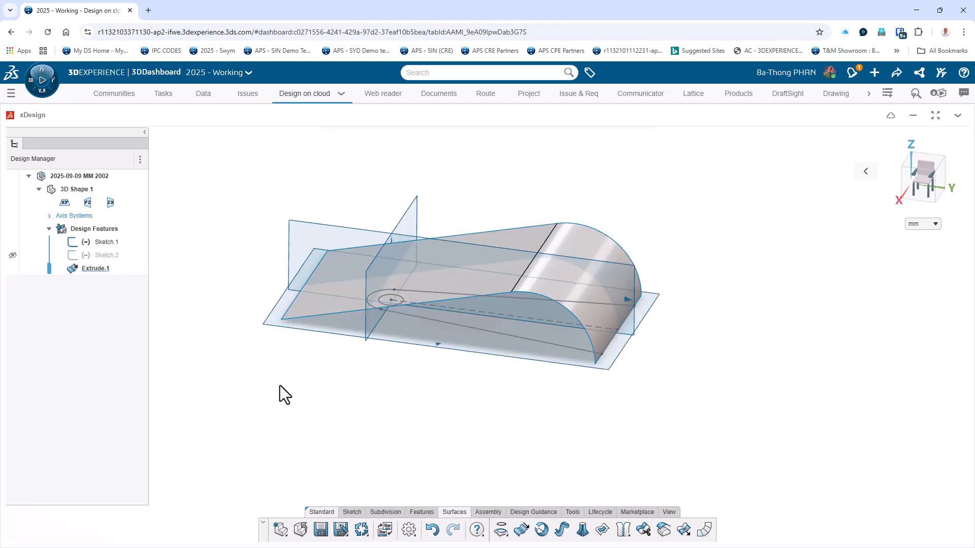
# Extrude the tapered plan outline with its hole as a solid up to the curved surface body, and hide that surface.
pyautogui.moveTo(279, 385); pyautogui.dragTo(319, 381, button='middle')
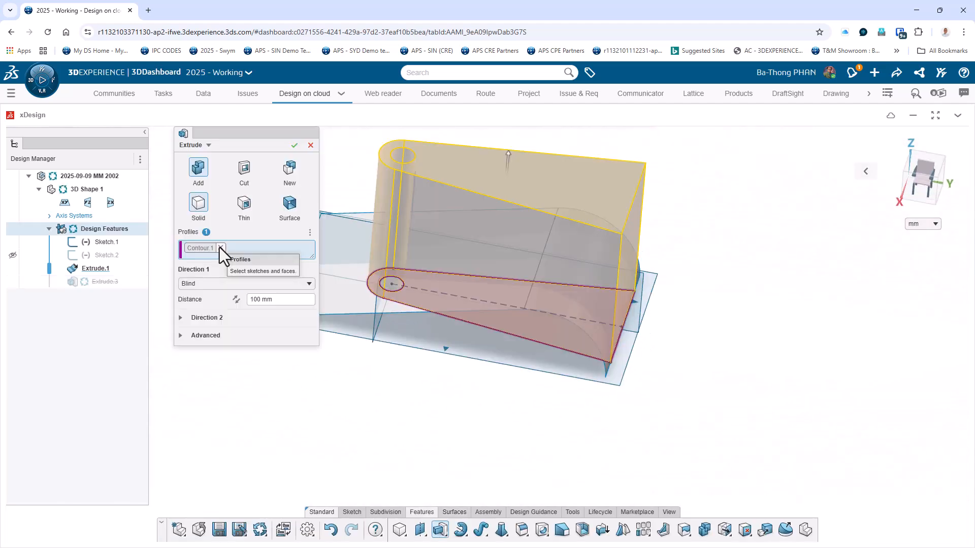
pyautogui.moveTo(452, 449); pyautogui.dragTo(453, 419, button='middle')
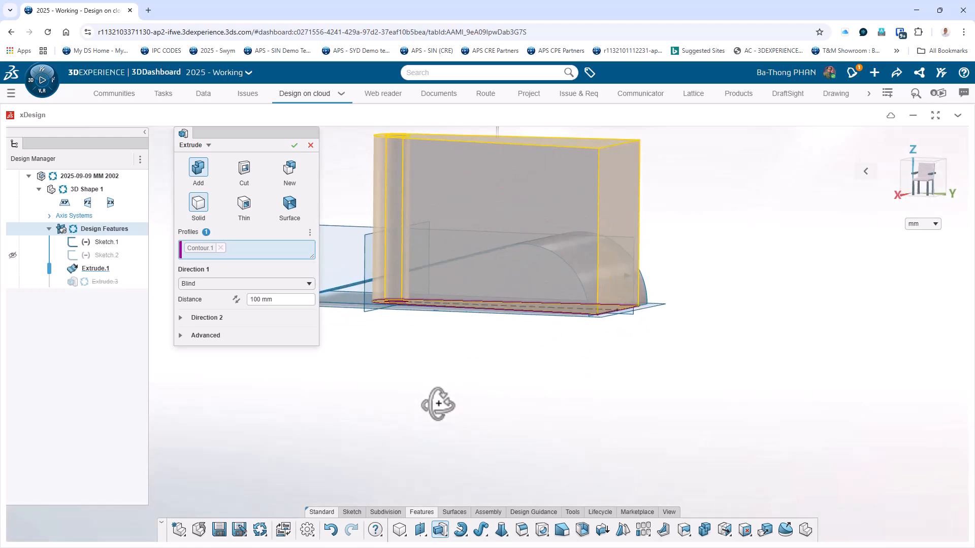
pyautogui.click(256, 288)
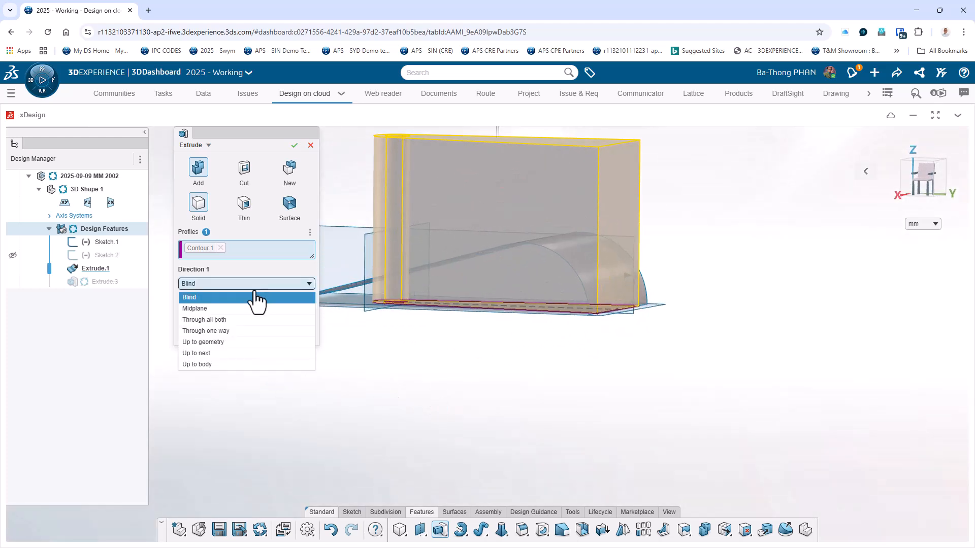
pyautogui.click(218, 365)
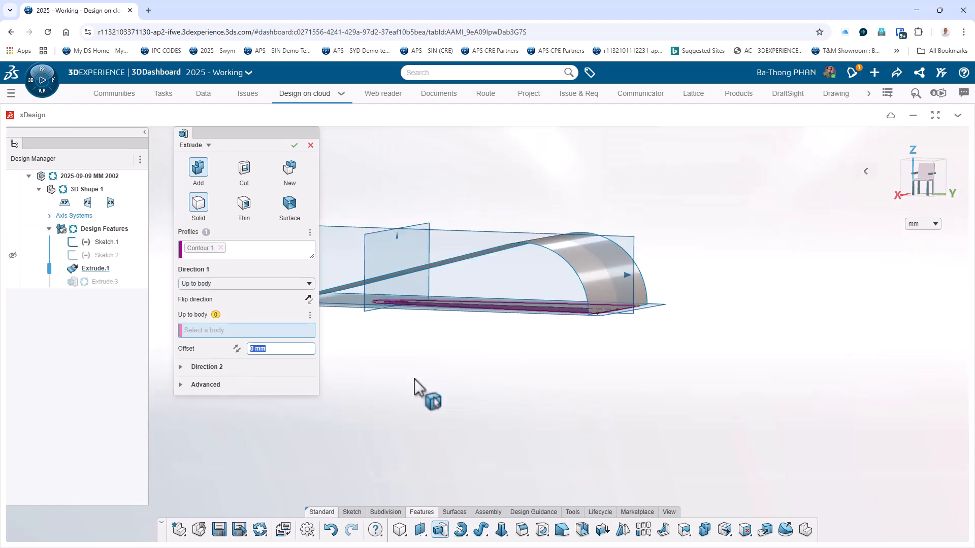
pyautogui.click(515, 261)
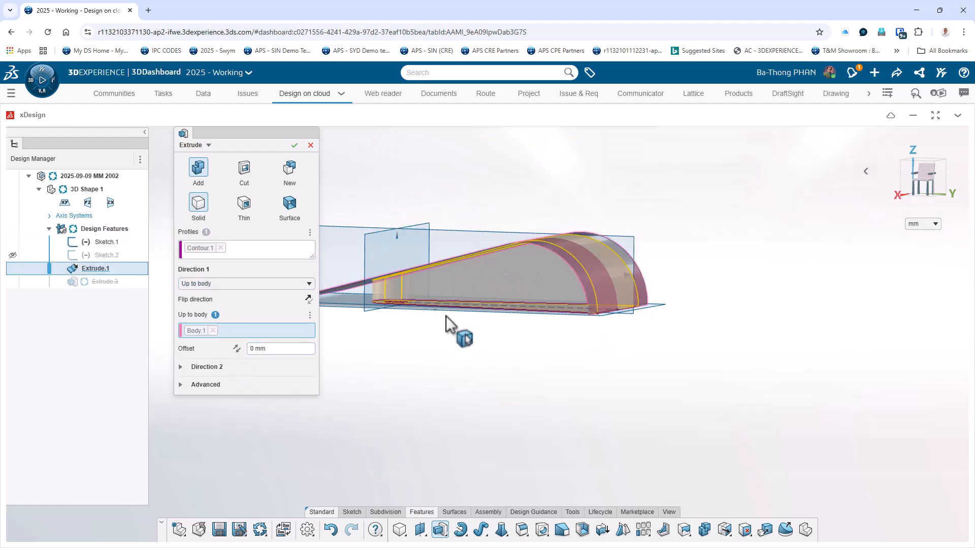
pyautogui.moveTo(381, 396); pyautogui.dragTo(398, 457, button='middle')
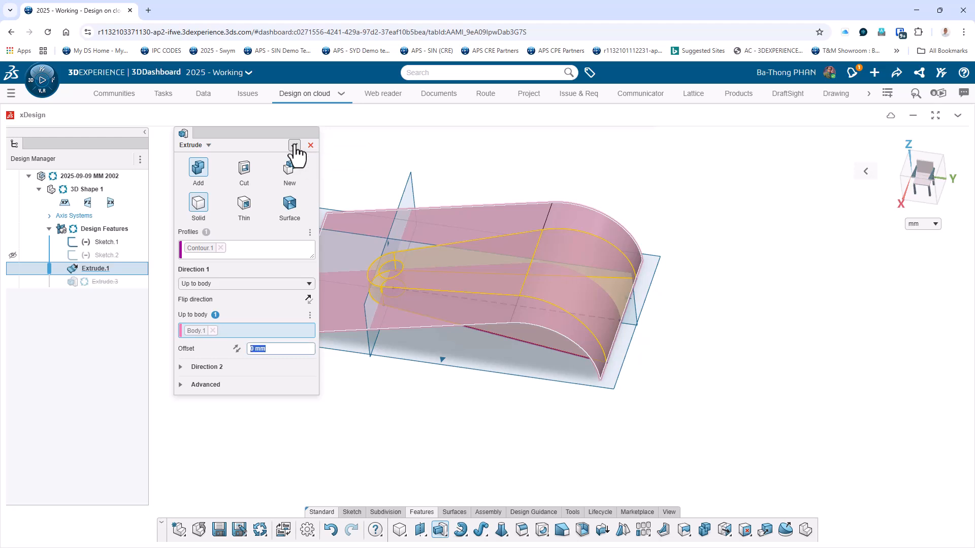
pyautogui.click(294, 146)
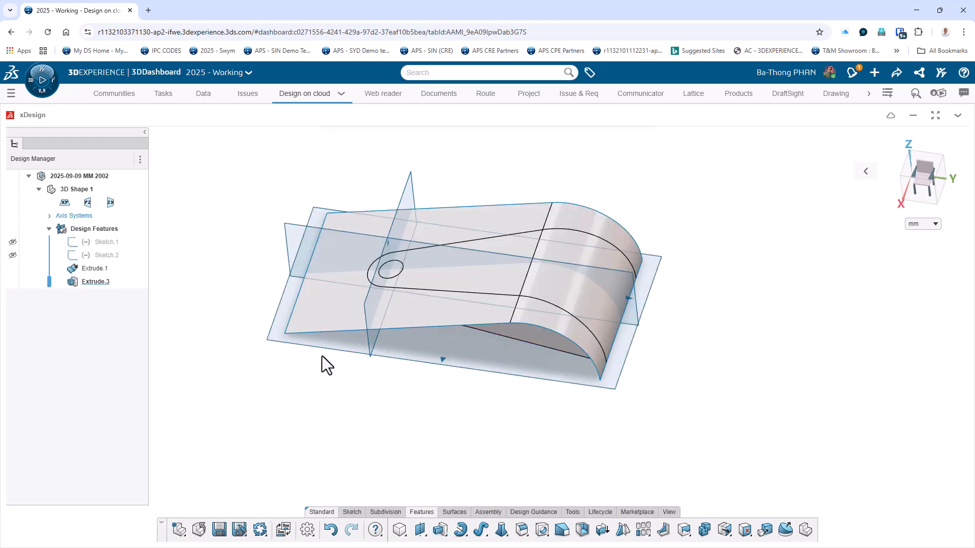
pyautogui.click(321, 319)
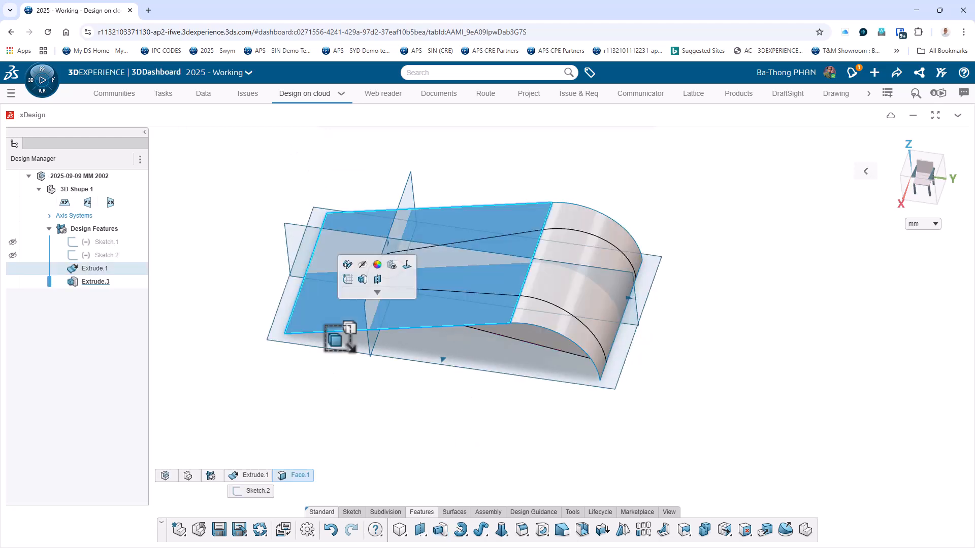
pyautogui.click(348, 264)
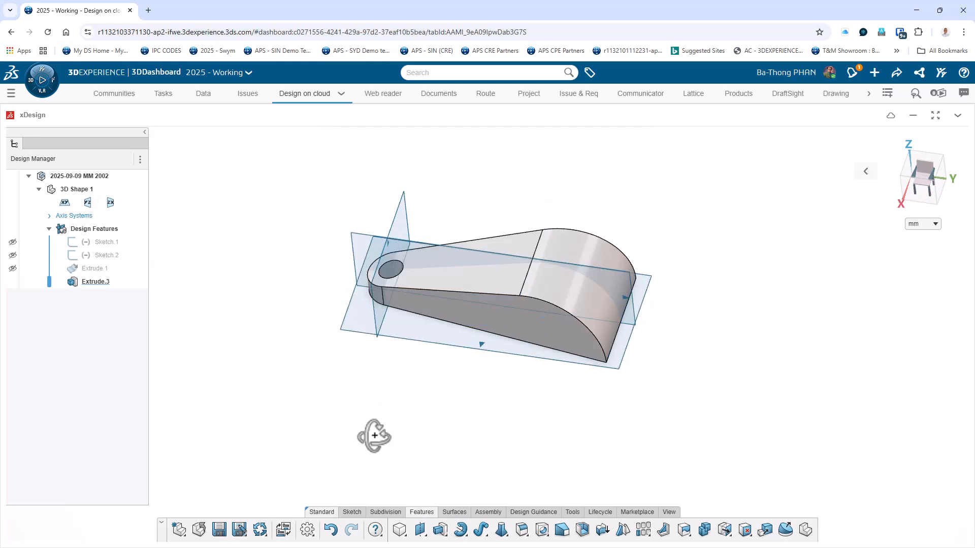
# Draft the solid's long side face by 7° with the bottom face as neutral plane and the angle direction reversed so the walls taper inward upward.
pyautogui.moveTo(374, 436); pyautogui.dragTo(343, 457, button='middle')
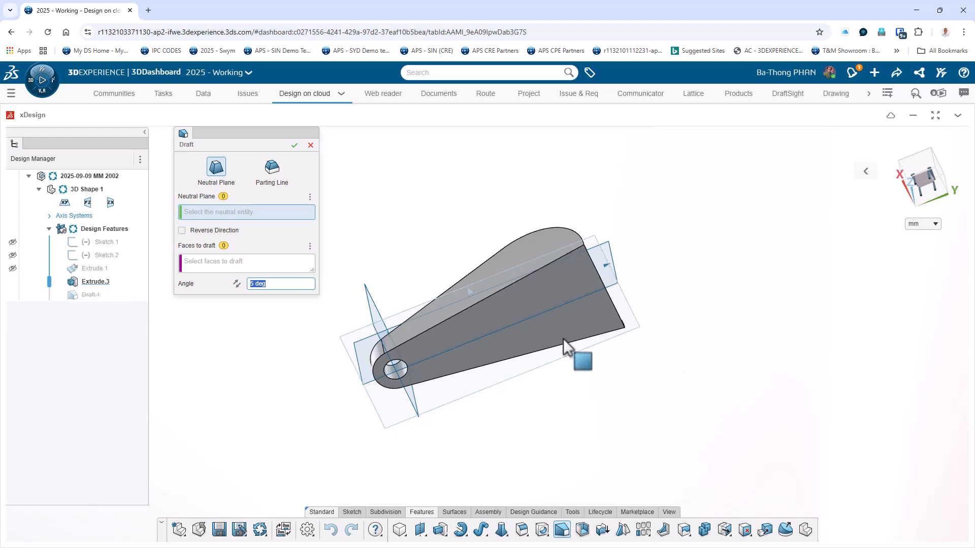
pyautogui.click(541, 330)
pyautogui.moveTo(731, 342); pyautogui.dragTo(744, 480, button='middle')
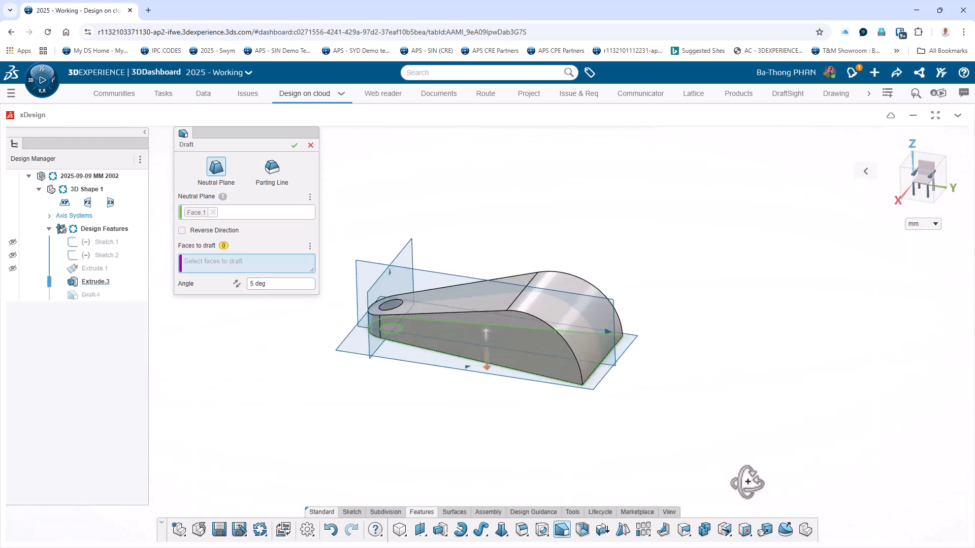
pyautogui.click(290, 285)
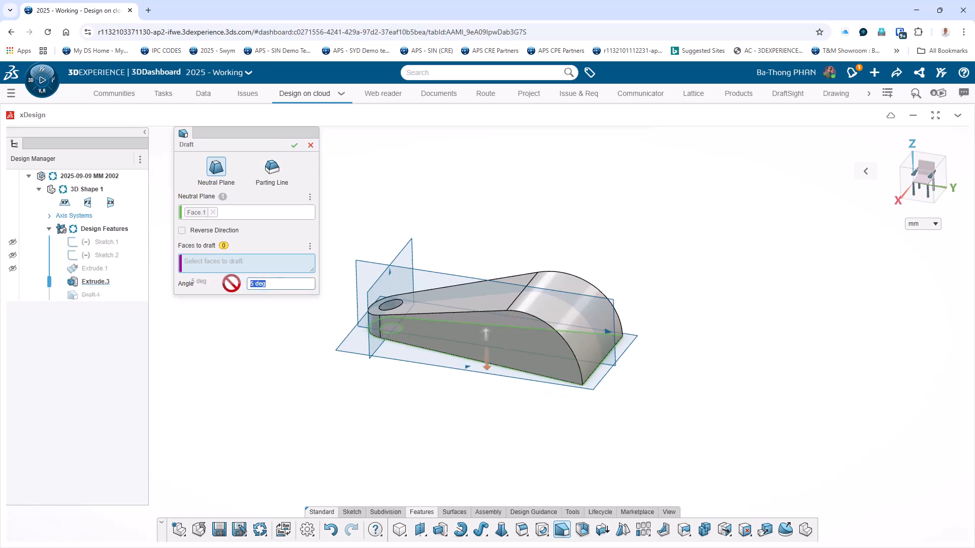
pyautogui.write('7')
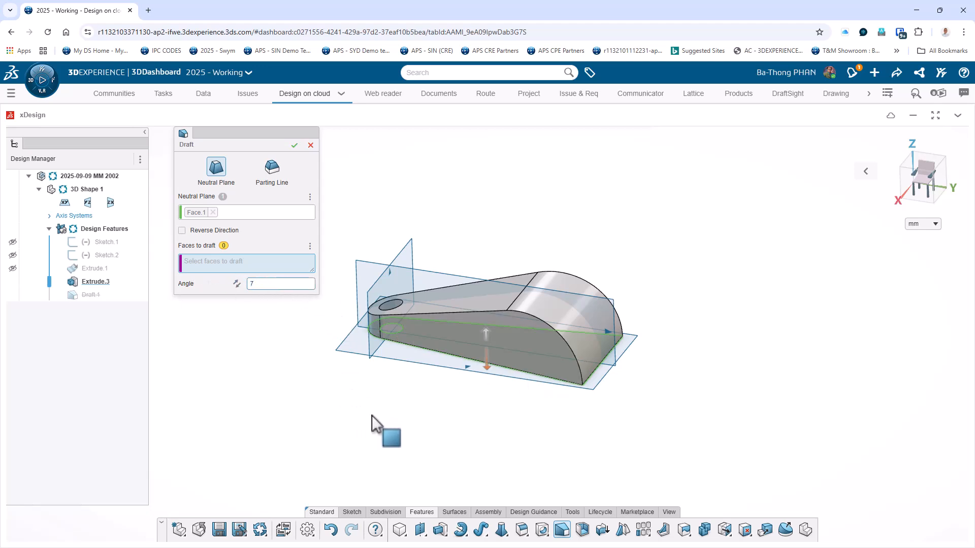
pyautogui.click(544, 353)
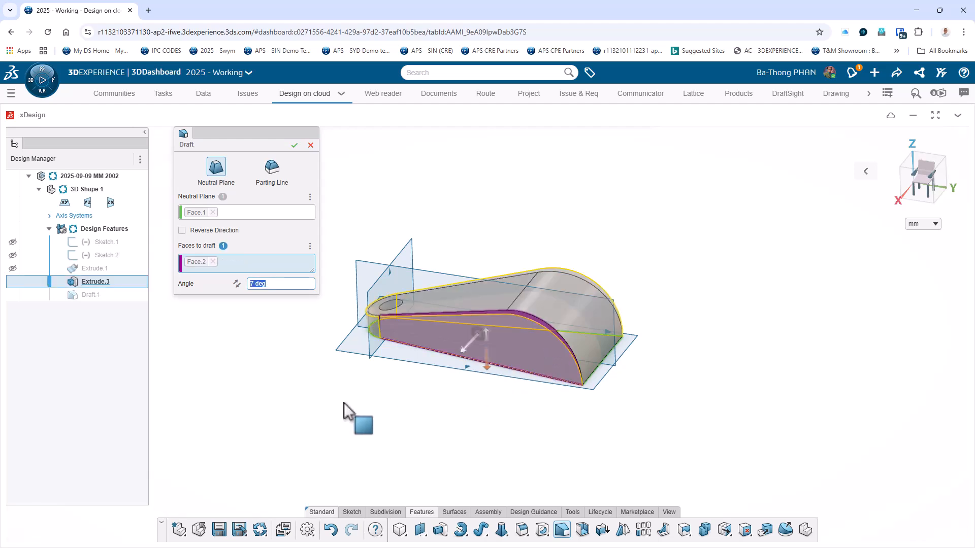
pyautogui.moveTo(321, 410); pyautogui.dragTo(355, 475, button='middle')
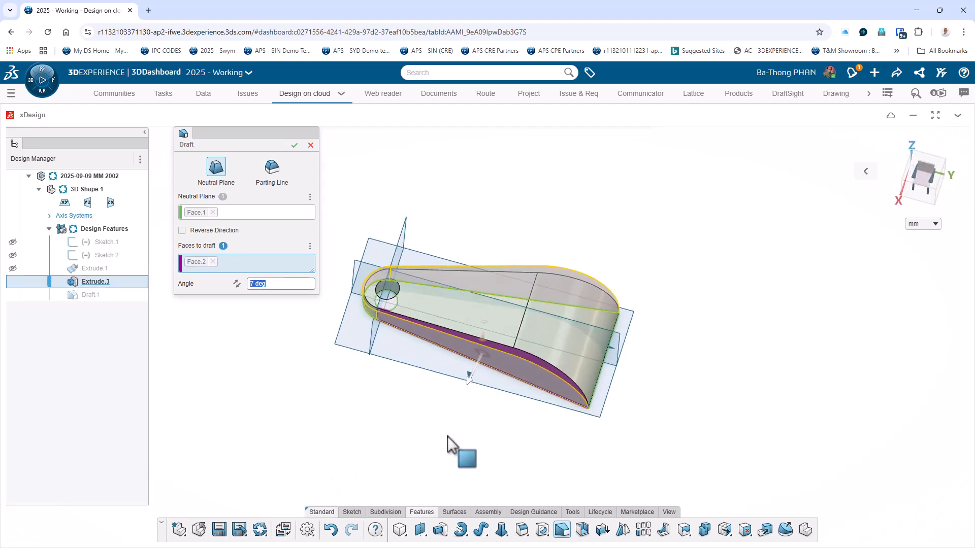
pyautogui.moveTo(659, 333); pyautogui.dragTo(696, 243, button='middle')
pyautogui.click(236, 286)
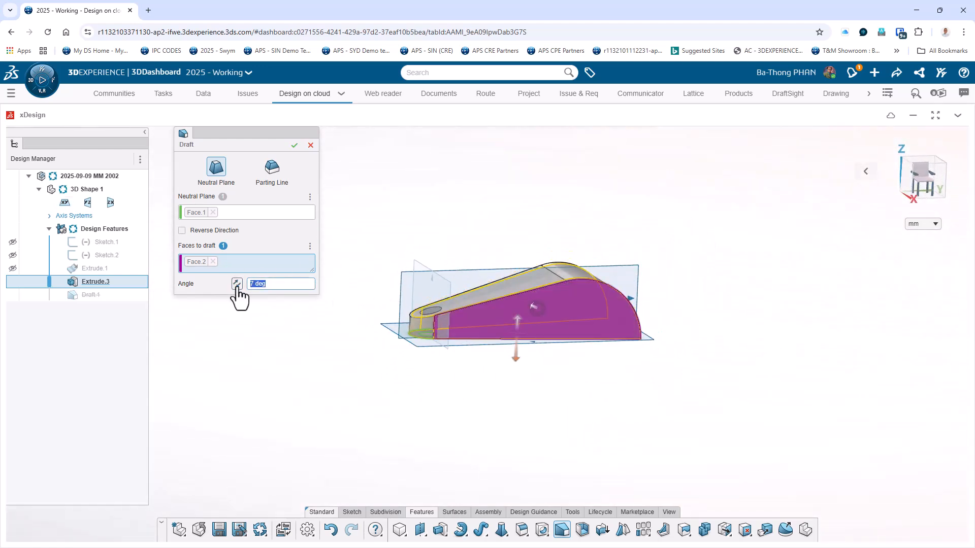
pyautogui.moveTo(787, 312); pyautogui.dragTo(788, 427, button='middle')
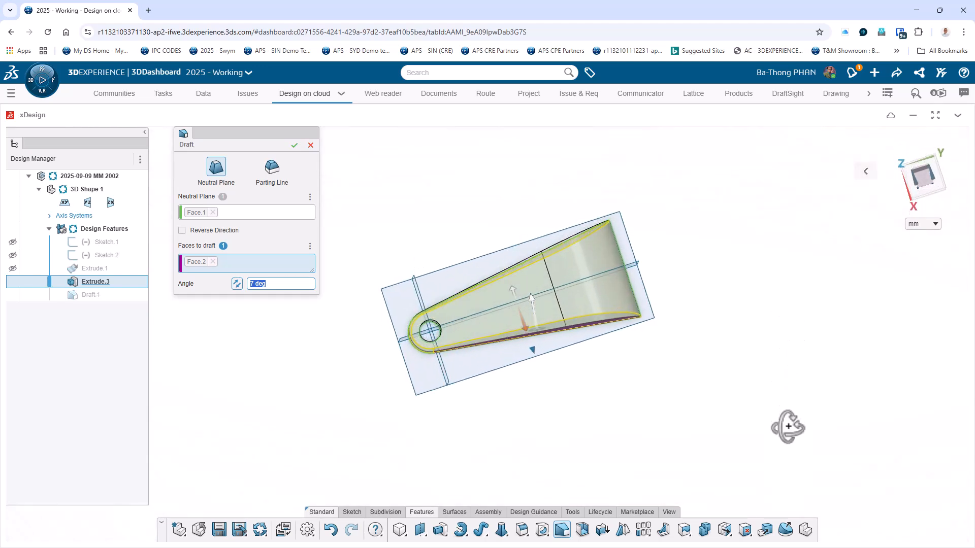
pyautogui.scroll(-1, 789, 427)
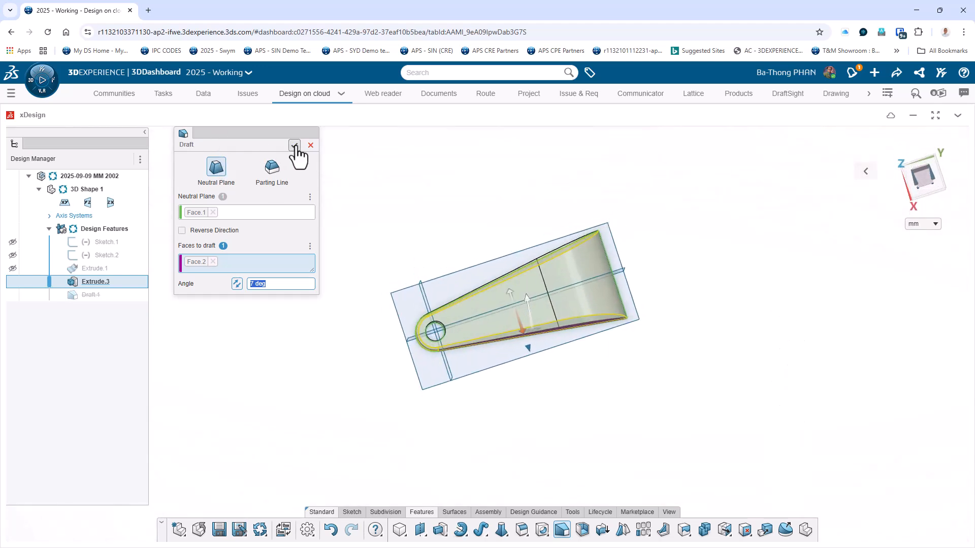
pyautogui.click(295, 146)
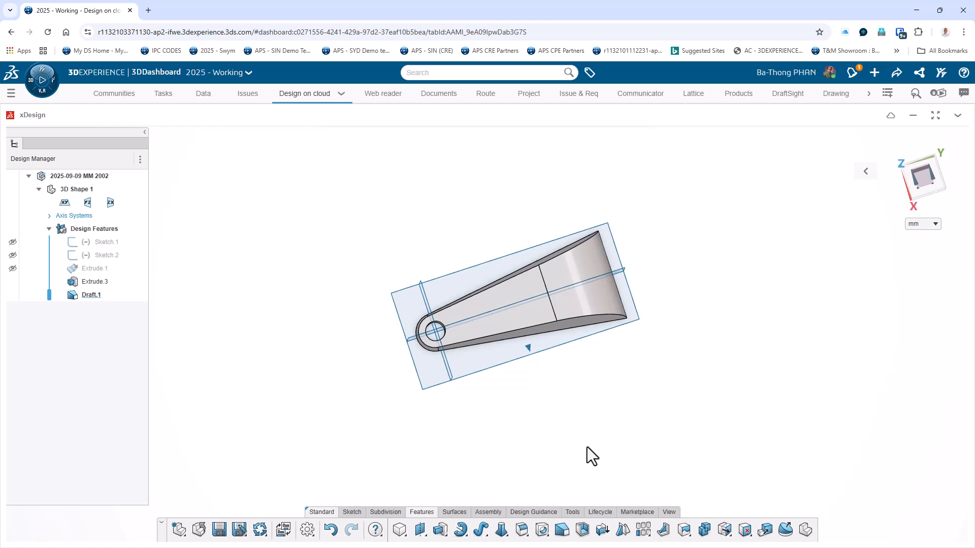
# Create a reference plane offset 45 mm above the xy plane.
pyautogui.moveTo(586, 447); pyautogui.dragTo(510, 347, button='middle')
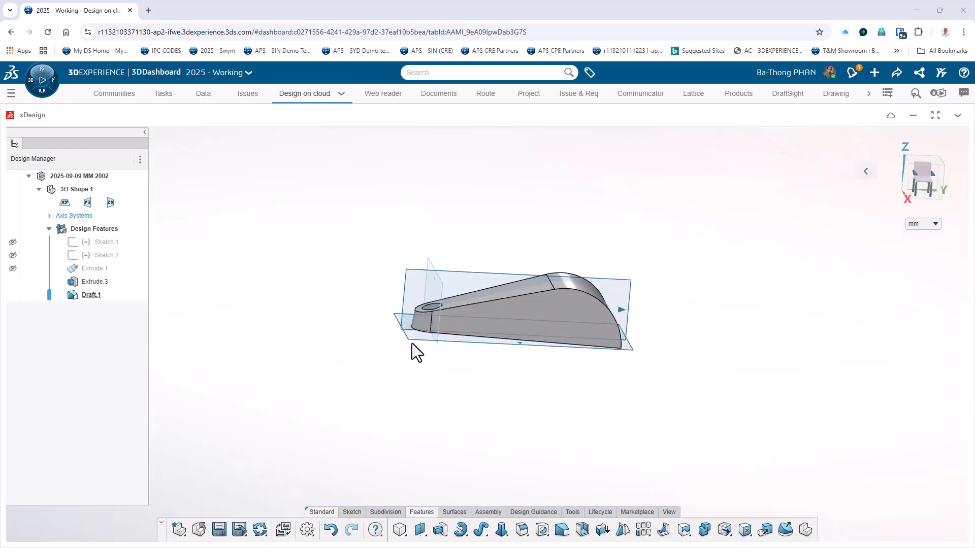
pyautogui.click(415, 340)
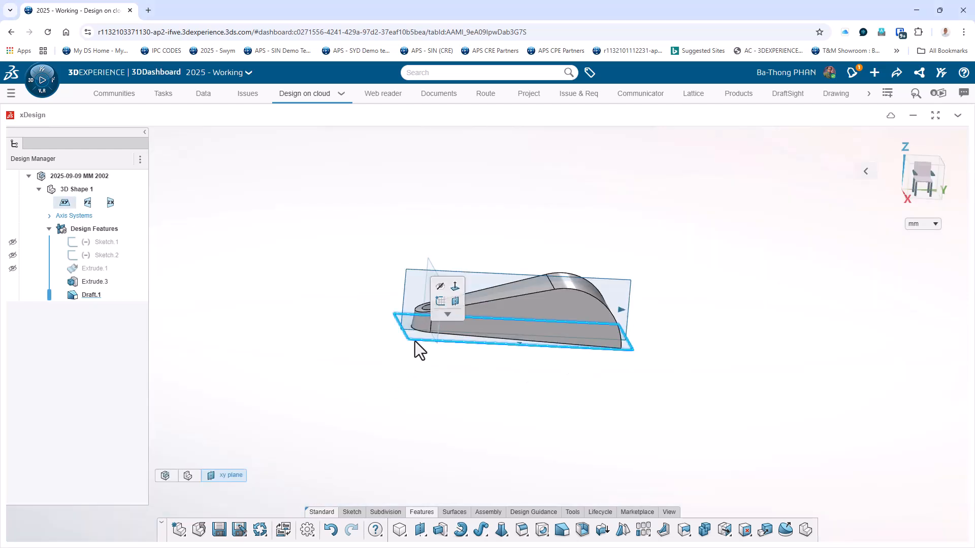
pyautogui.click(455, 301)
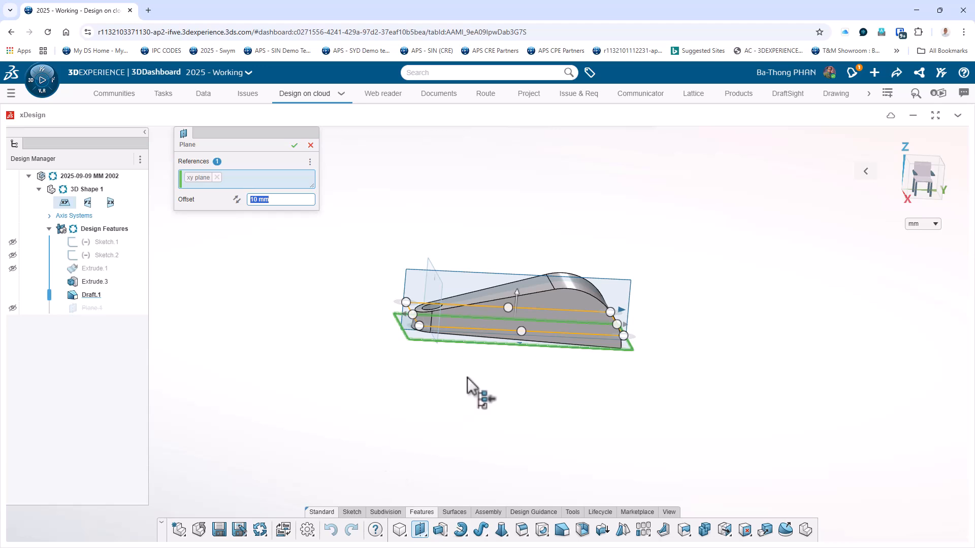
pyautogui.moveTo(561, 457); pyautogui.dragTo(529, 428, button='middle')
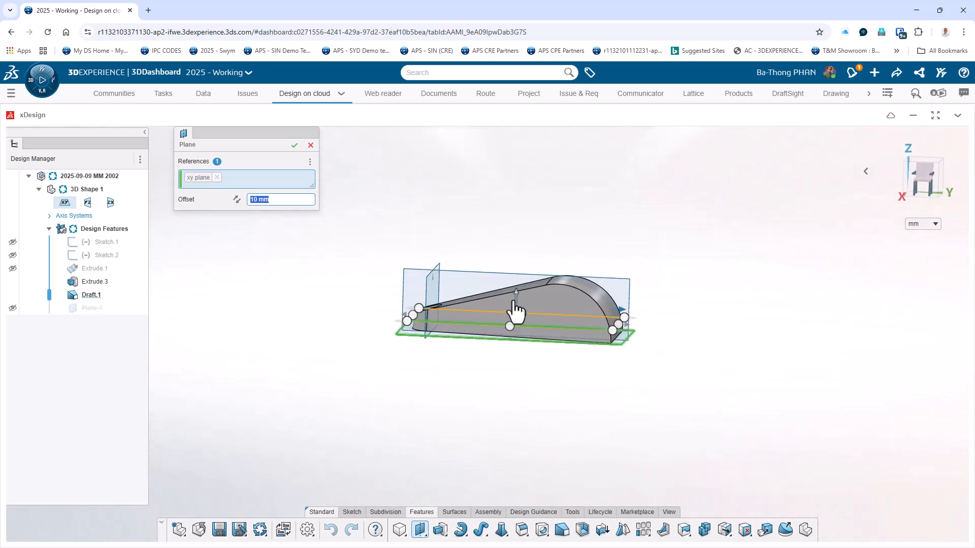
pyautogui.moveTo(518, 304); pyautogui.dragTo(526, 247)
pyautogui.moveTo(530, 421)
pyautogui.mouseDown(button='middle')
pyautogui.moveTo(572, 422)
pyautogui.moveTo(548, 421)
pyautogui.mouseUp(button='middle')
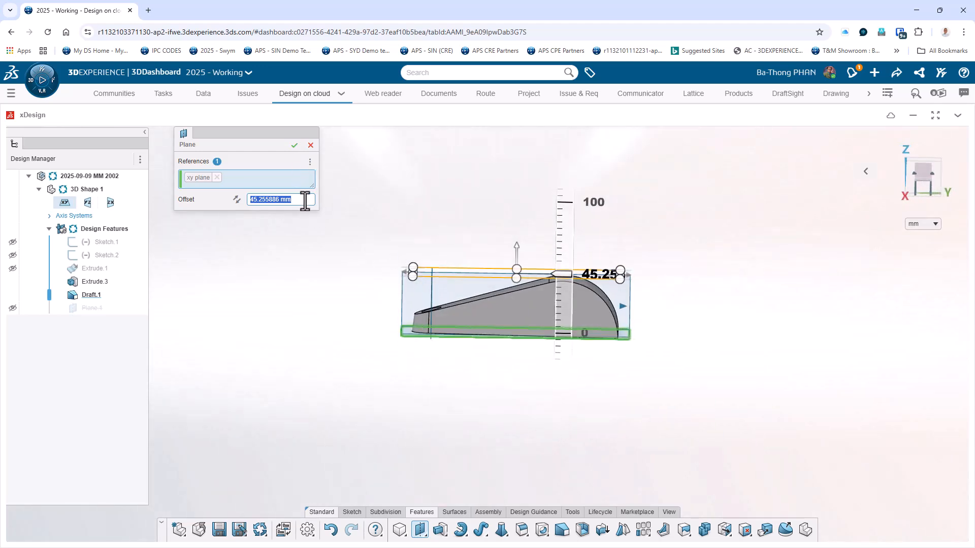
pyautogui.write('45')
pyautogui.press('Return')
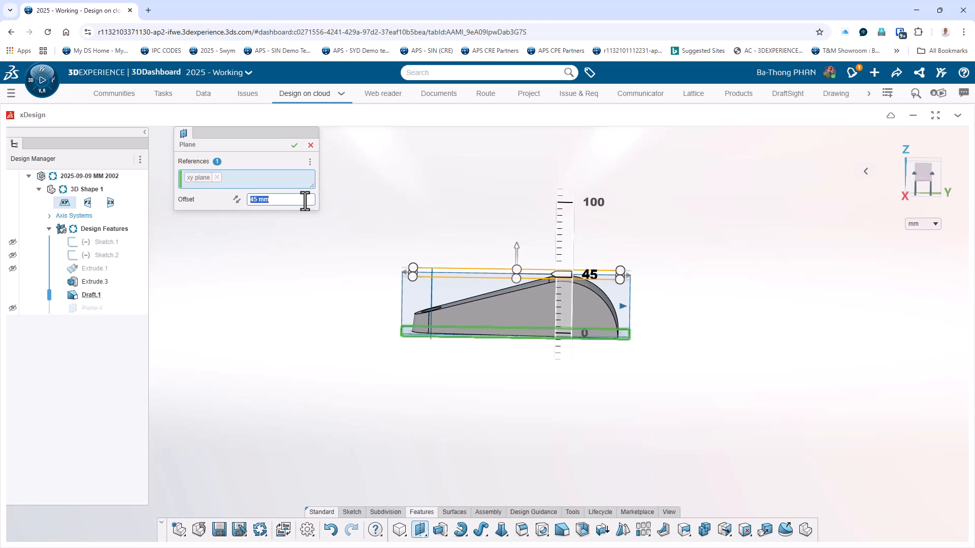
pyautogui.click(294, 145)
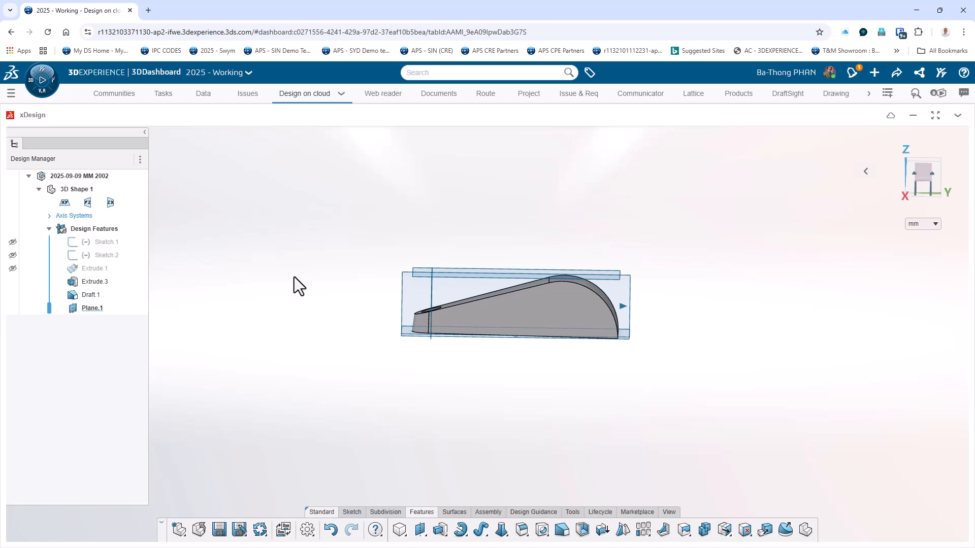
# Sketch on the 45 mm offset plane, offsetting the two long side edges inward and the hole edge outward by 7 mm.
pyautogui.moveTo(294, 276); pyautogui.dragTo(350, 251, button='middle')
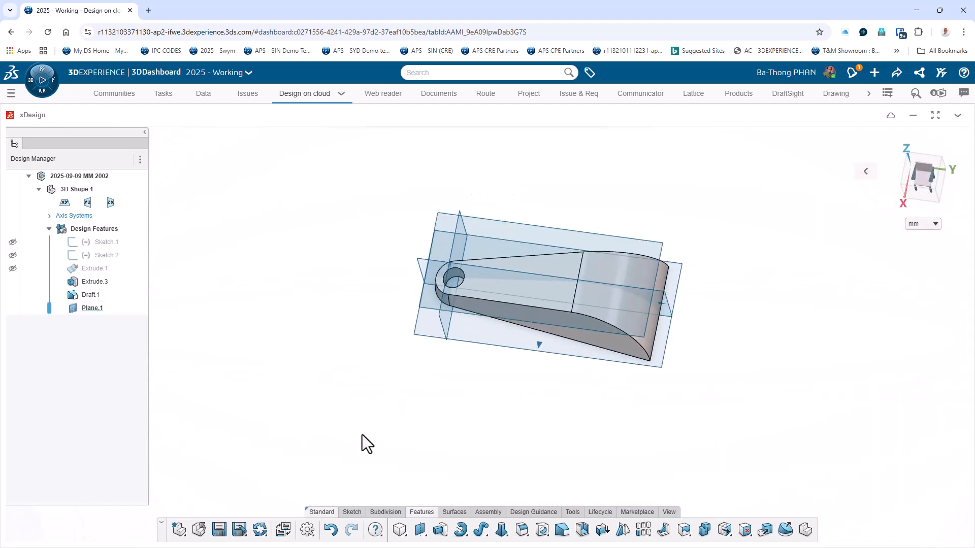
pyautogui.moveTo(382, 344); pyautogui.dragTo(418, 294, button='middle')
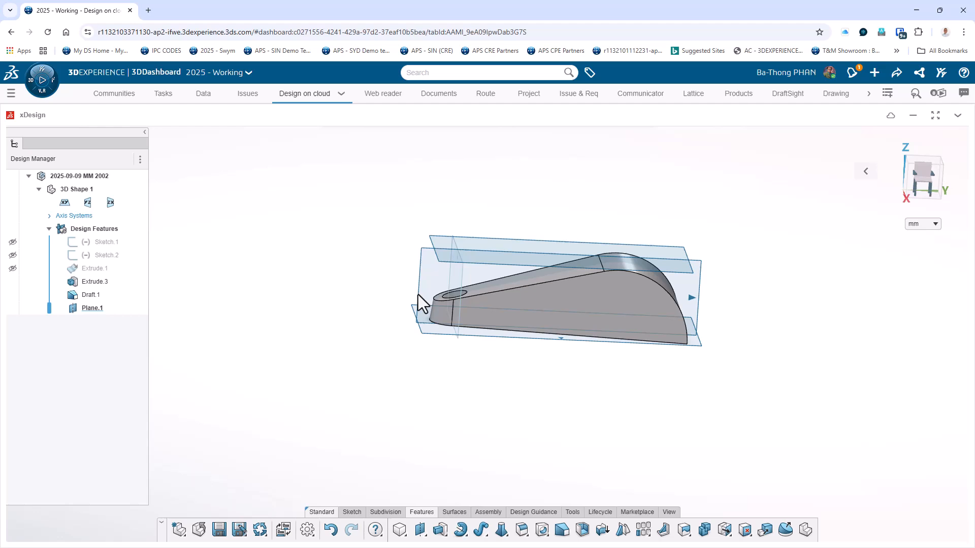
pyautogui.click(500, 243)
pyautogui.click(525, 203)
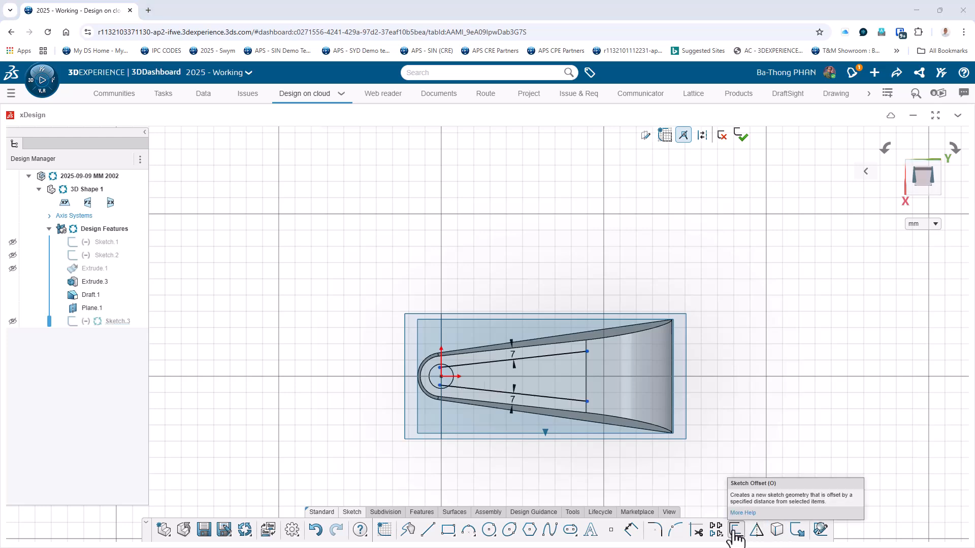
pyautogui.hotkey('ctrl', 'z')
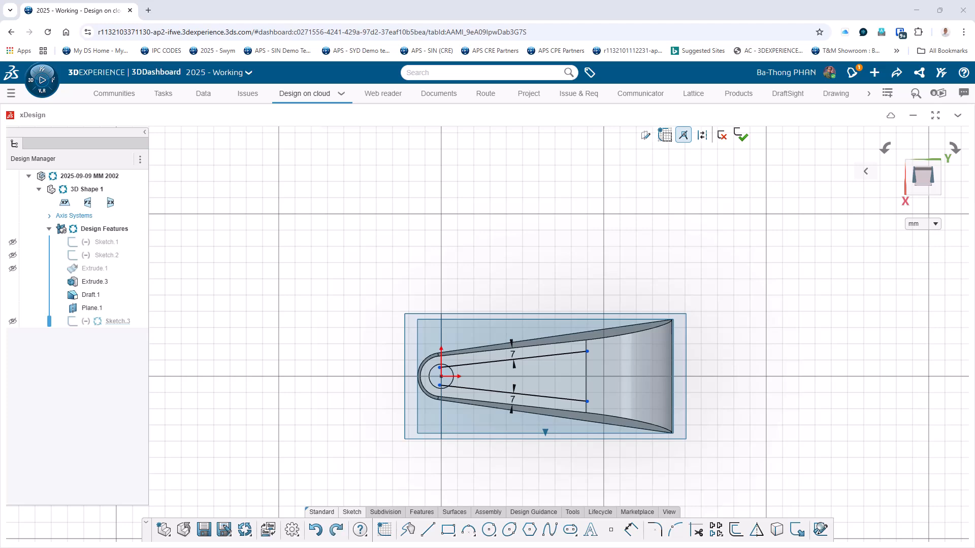
pyautogui.click(450, 372)
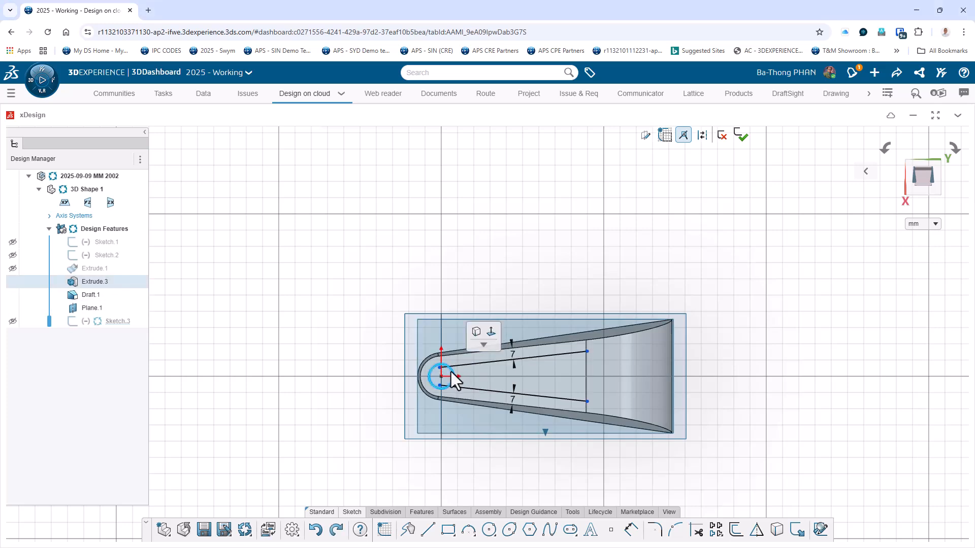
pyautogui.click(736, 537)
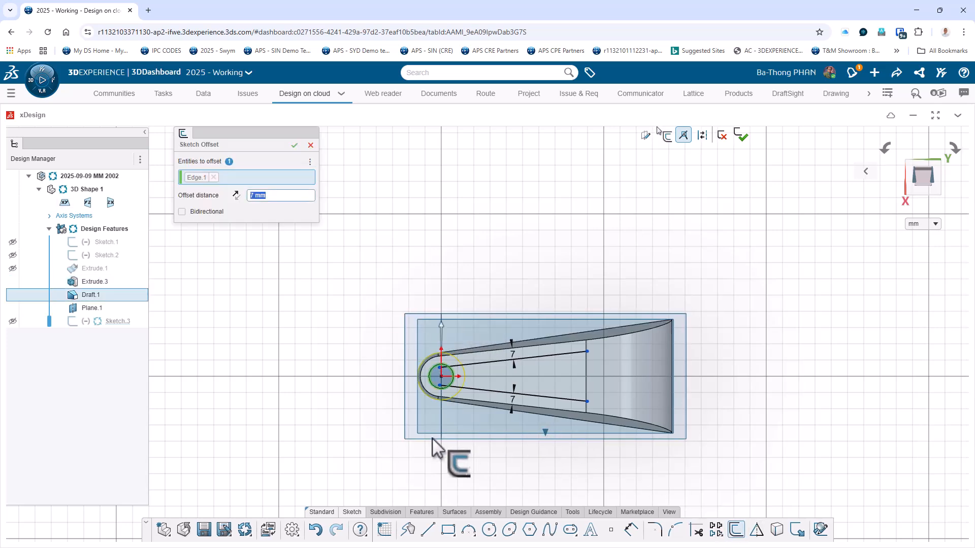
pyautogui.click(295, 145)
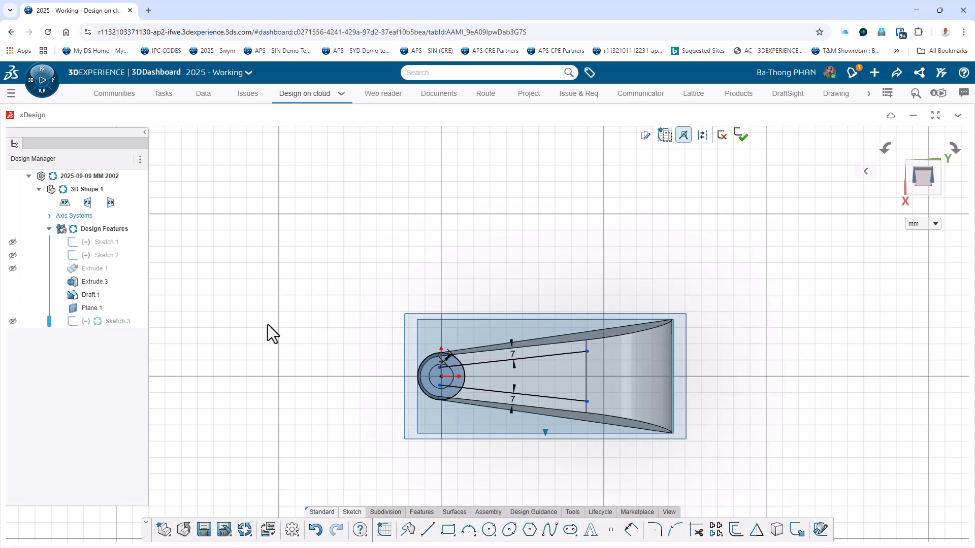
# Draw a line joining the free endpoints of the two offset lines at the wide end of the profile.
pyautogui.click(427, 529)
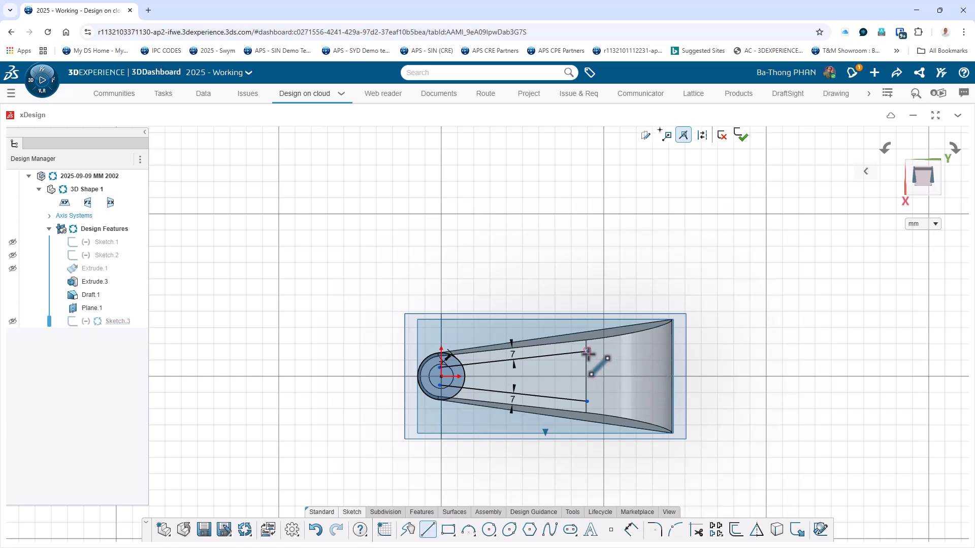
pyautogui.click(587, 352)
pyautogui.doubleClick(587, 401)
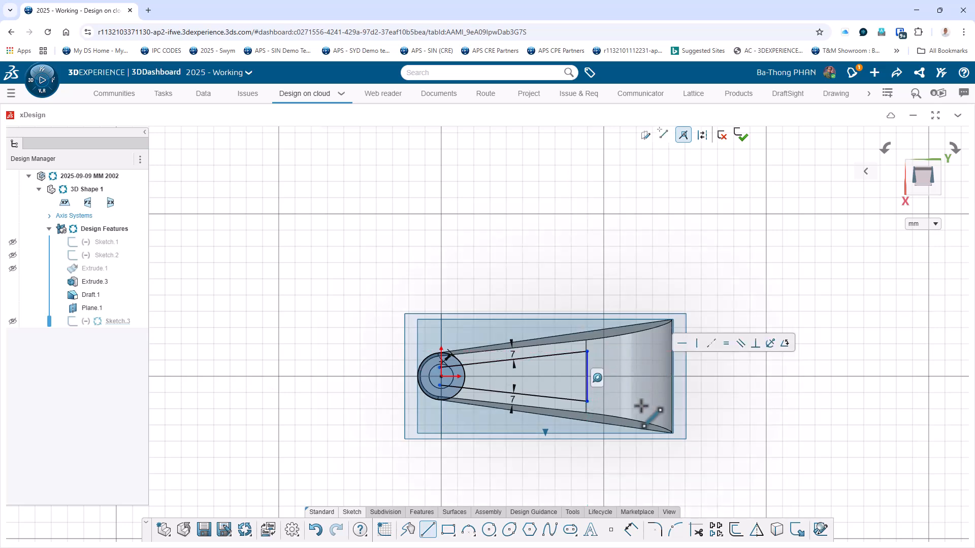
pyautogui.press('Escape')
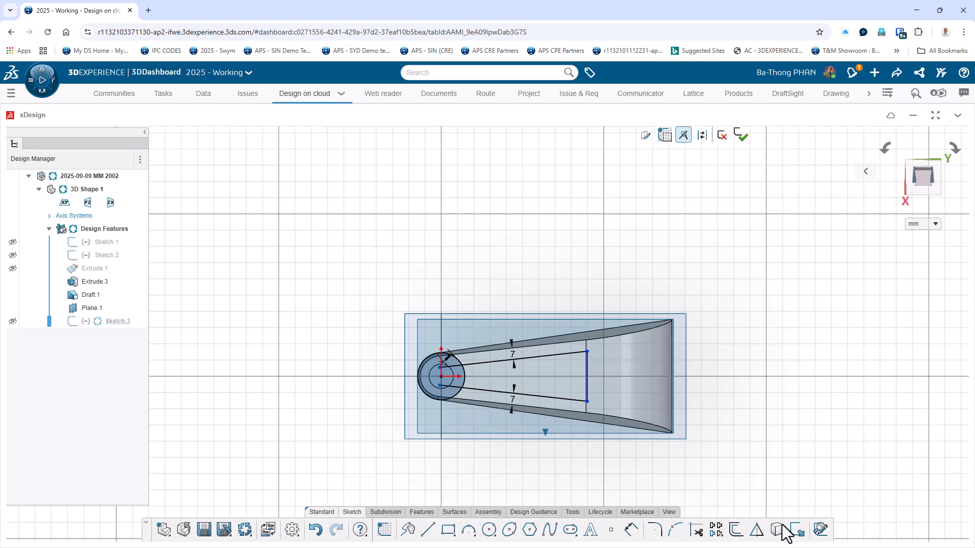
# Trim the offset circle and line ends around the hole to leave one closed tapered profile, and finish the sketch.
pyautogui.click(696, 532)
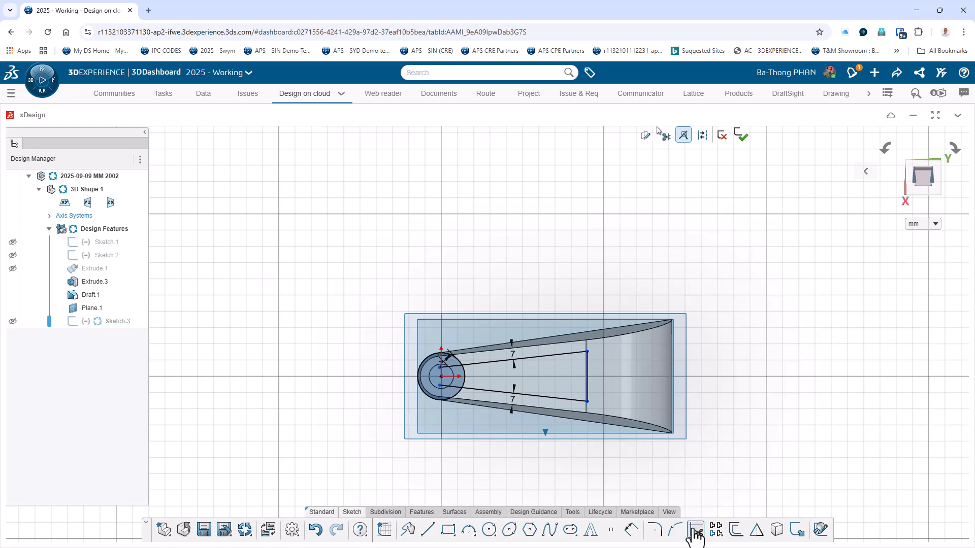
pyautogui.click(458, 394)
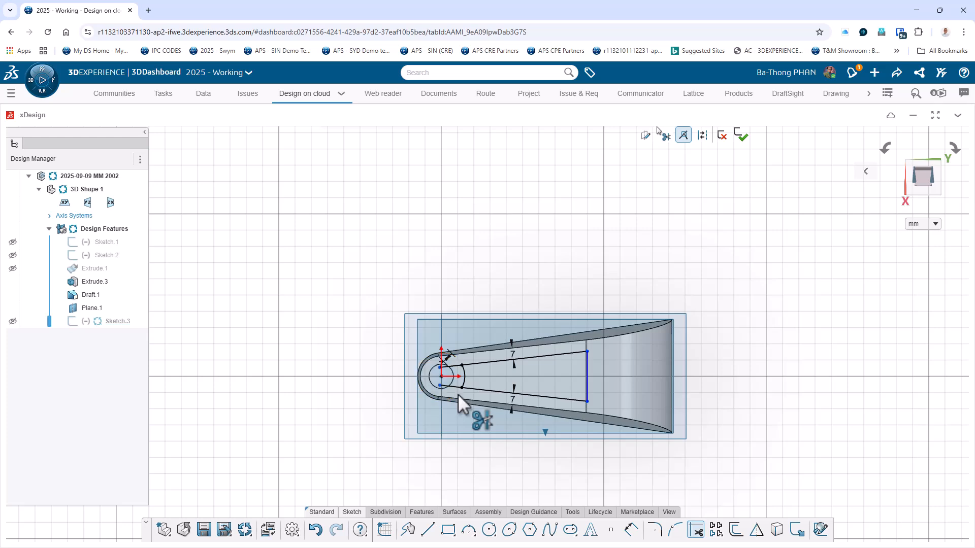
pyautogui.click(456, 364)
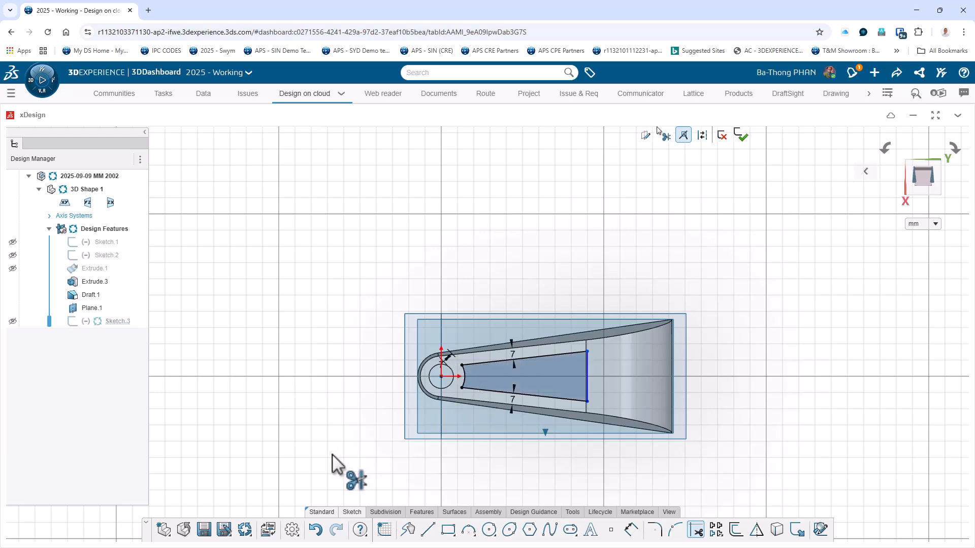
pyautogui.click(742, 137)
# Start a sketch on the yz plane.
pyautogui.moveTo(720, 462)
pyautogui.mouseDown(button='middle')
pyautogui.moveTo(732, 423)
pyautogui.moveTo(711, 327)
pyautogui.moveTo(624, 336)
pyautogui.moveTo(712, 333)
pyautogui.moveTo(708, 354)
pyautogui.moveTo(715, 339)
pyautogui.mouseUp(button='middle')
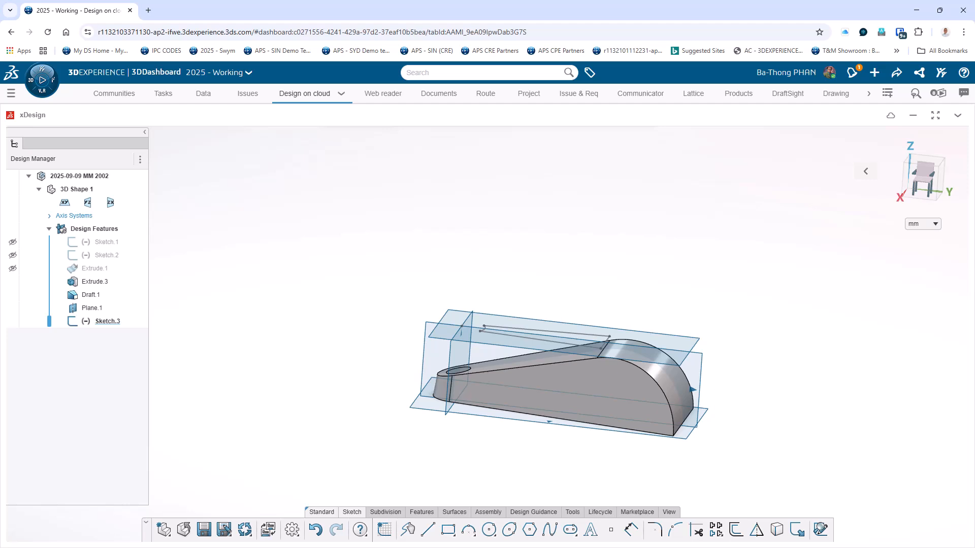
pyautogui.click(423, 367)
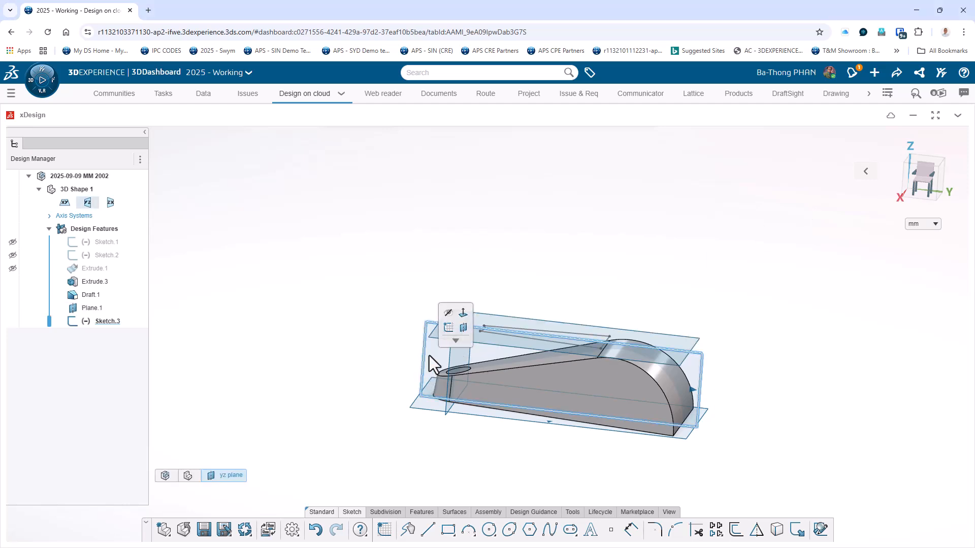
pyautogui.click(448, 328)
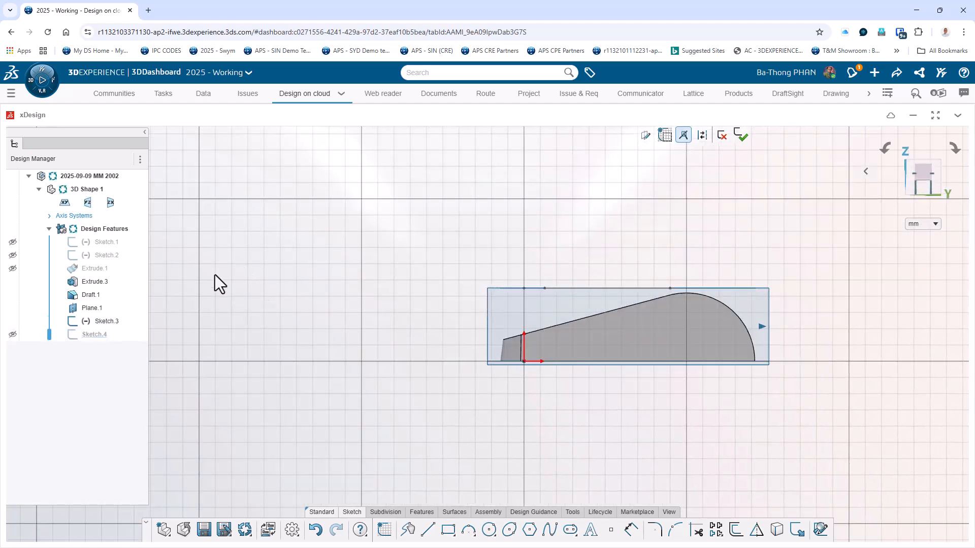
pyautogui.click(96, 281)
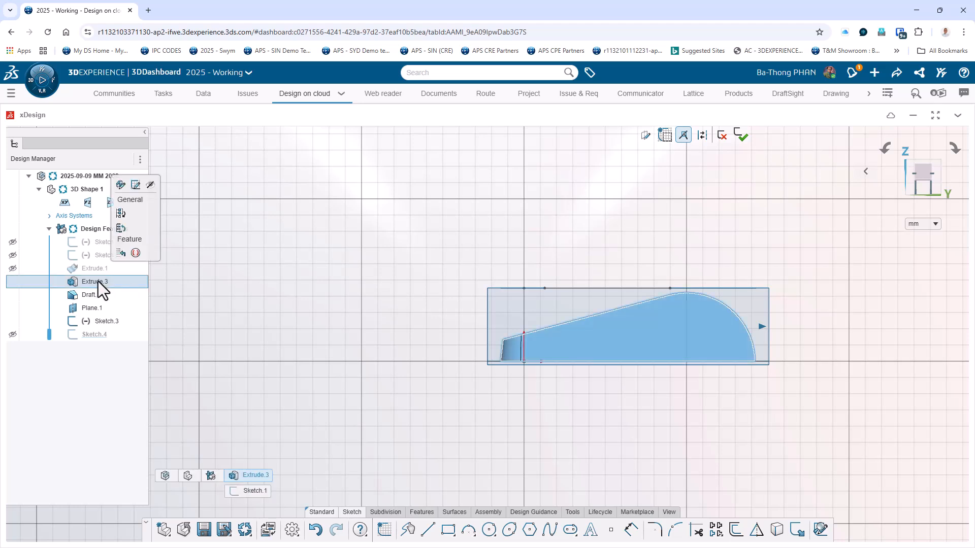
pyautogui.click(149, 186)
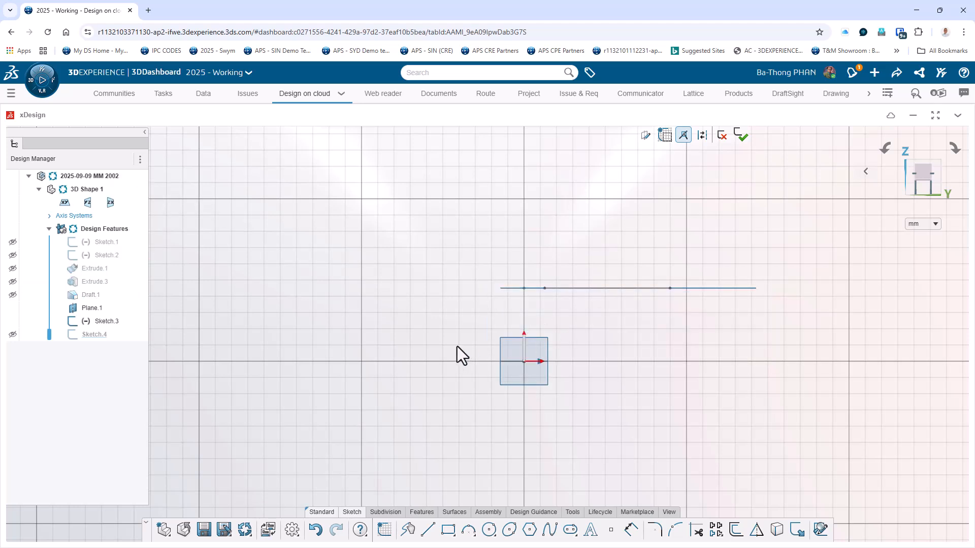
pyautogui.click(96, 283)
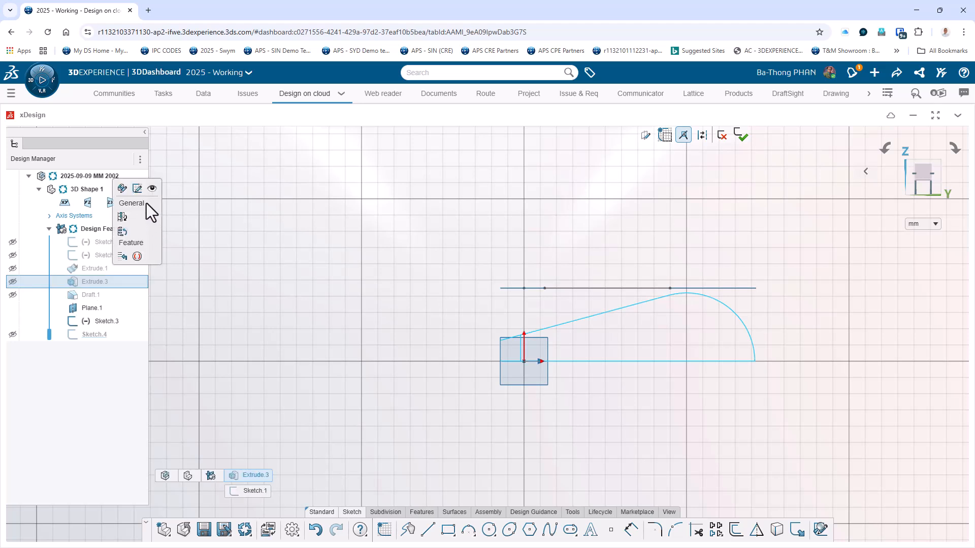
pyautogui.click(152, 188)
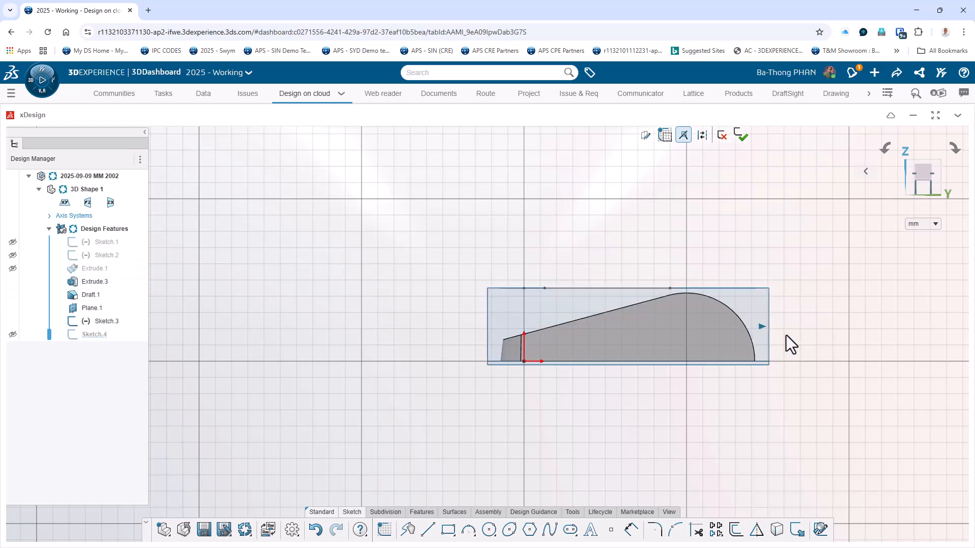
# Draw a horizontal line about 146 mm long across the lower part of the body, starting outside its narrow end.
pyautogui.scroll(5, 739, 358)
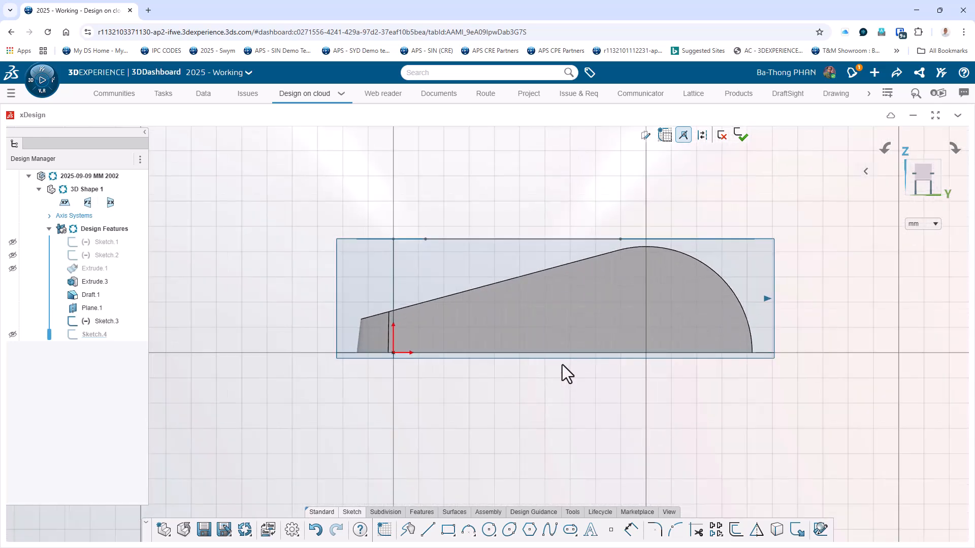
pyautogui.scroll(2, 562, 366)
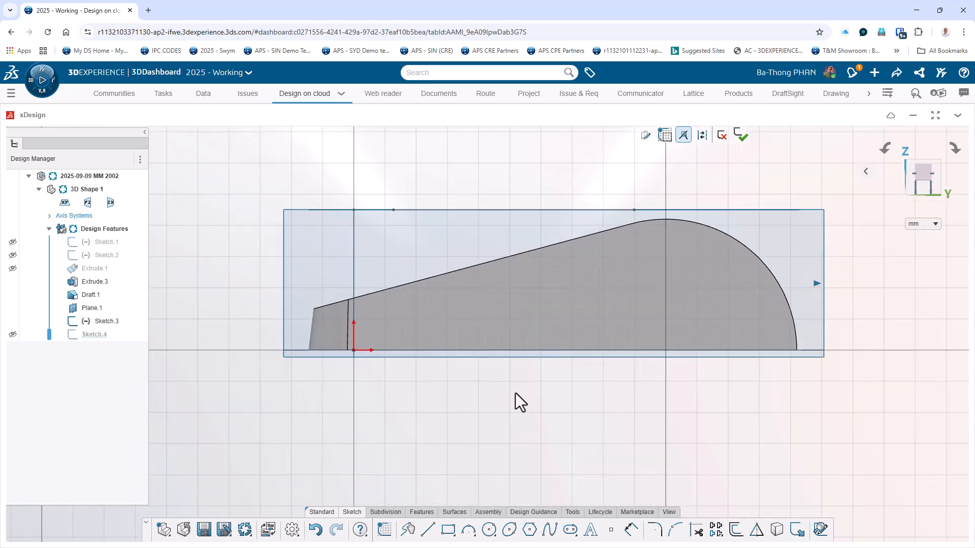
pyautogui.click(427, 529)
pyautogui.click(263, 330)
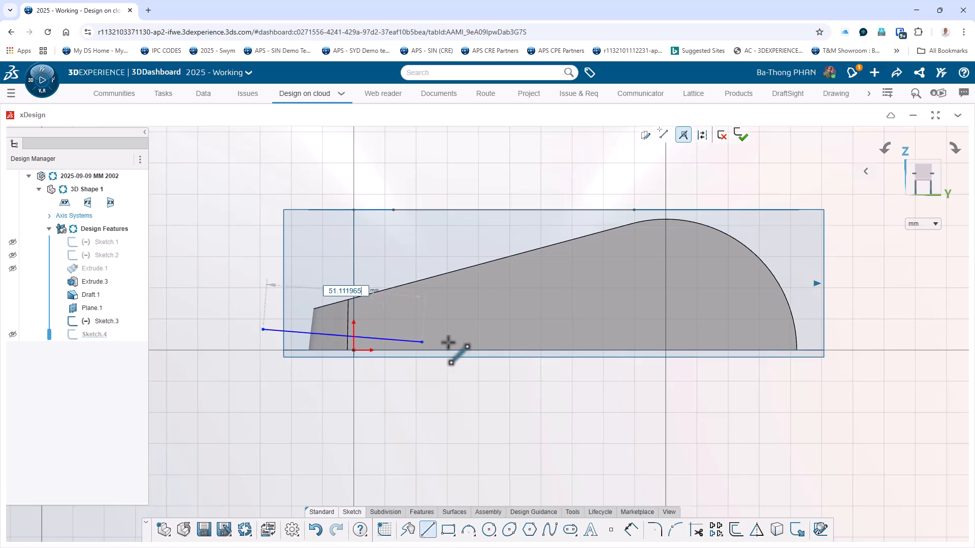
pyautogui.click(719, 330)
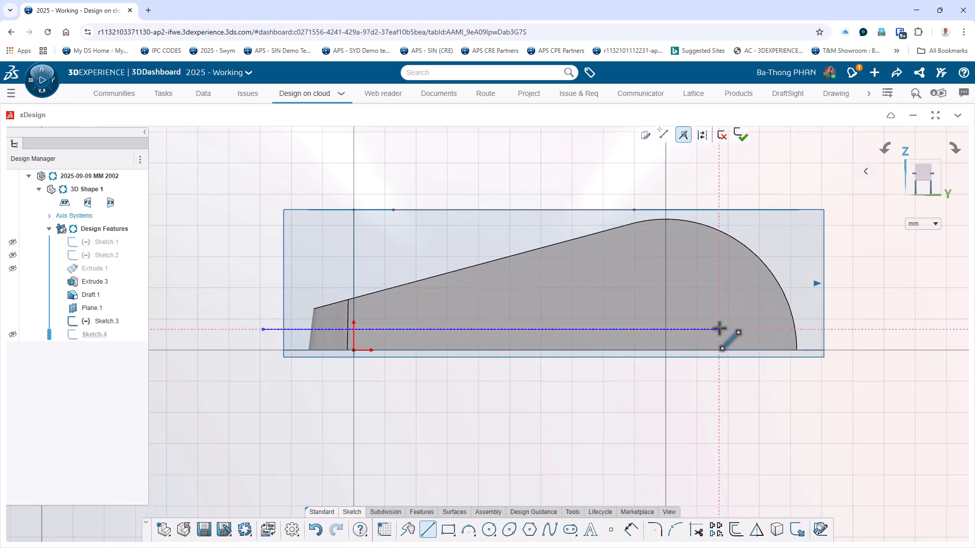
# Dimension the horizontal line 7 mm above the body's bottom edge.
pyautogui.click(629, 529)
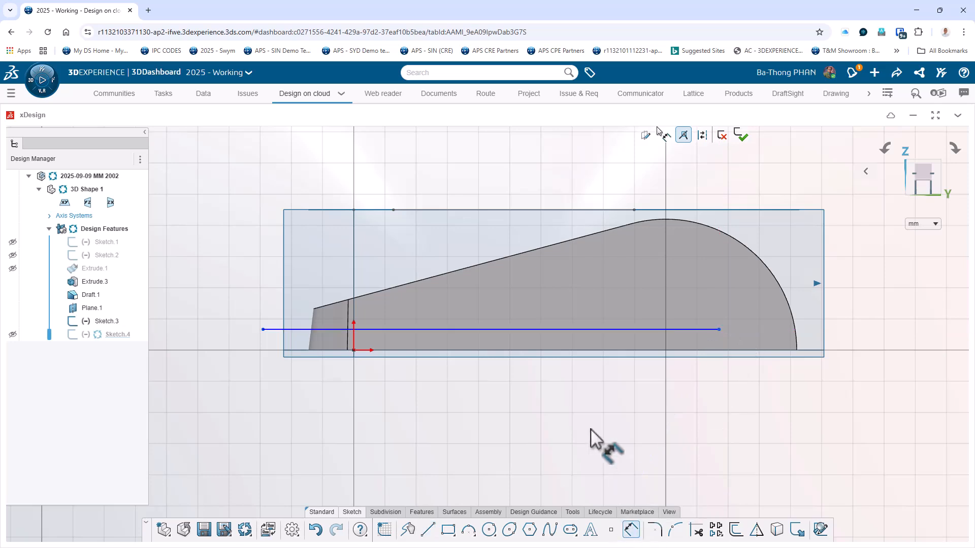
pyautogui.click(532, 329)
pyautogui.click(526, 382)
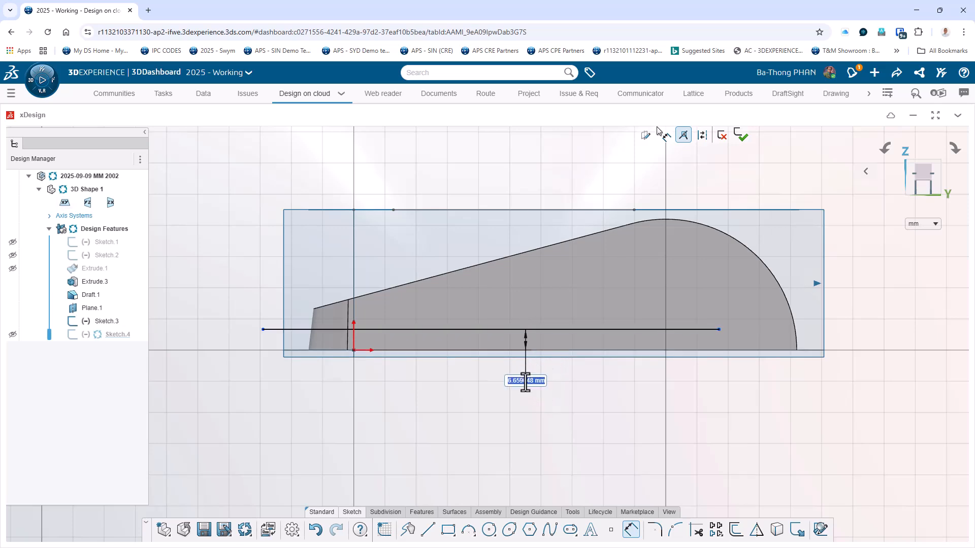
pyautogui.write('7')
pyautogui.press('Return')
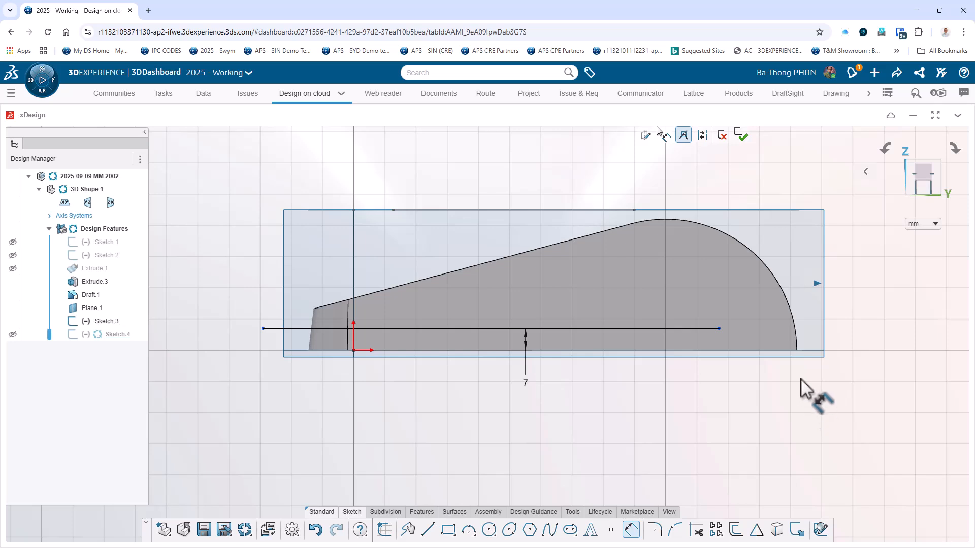
pyautogui.press('Escape')
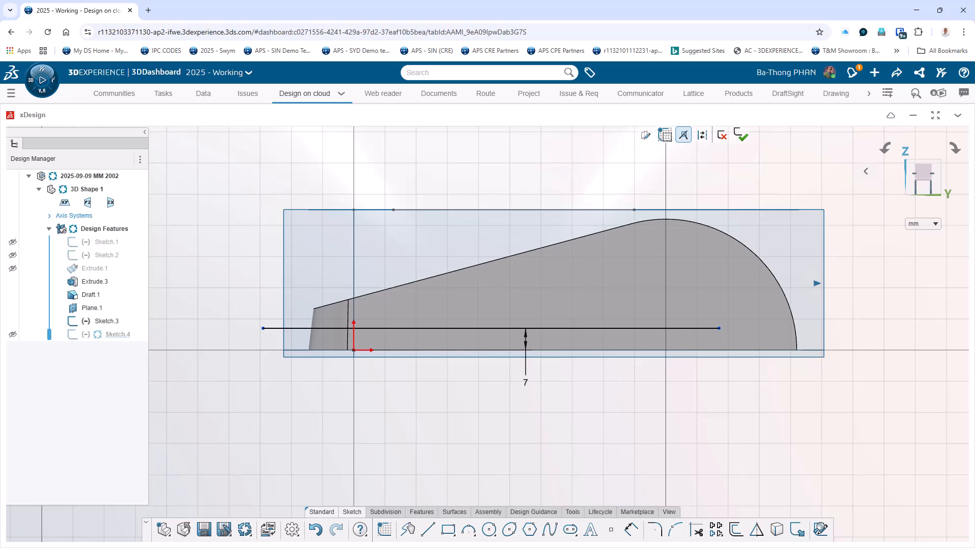
# Check the pocket section on the drawing and draw a circle about 63 mm in diameter centred on the large rounded end.
pyautogui.click(203, 94)
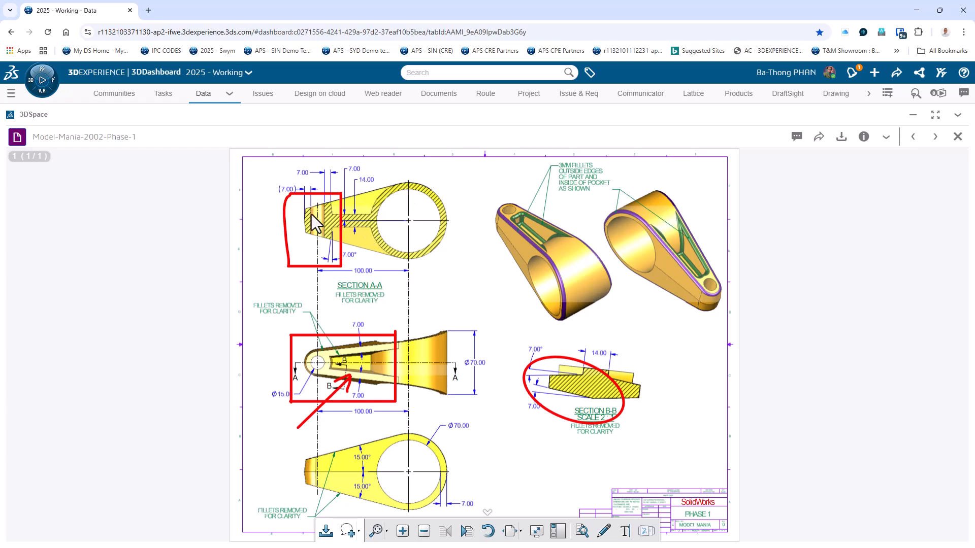
pyautogui.click(326, 99)
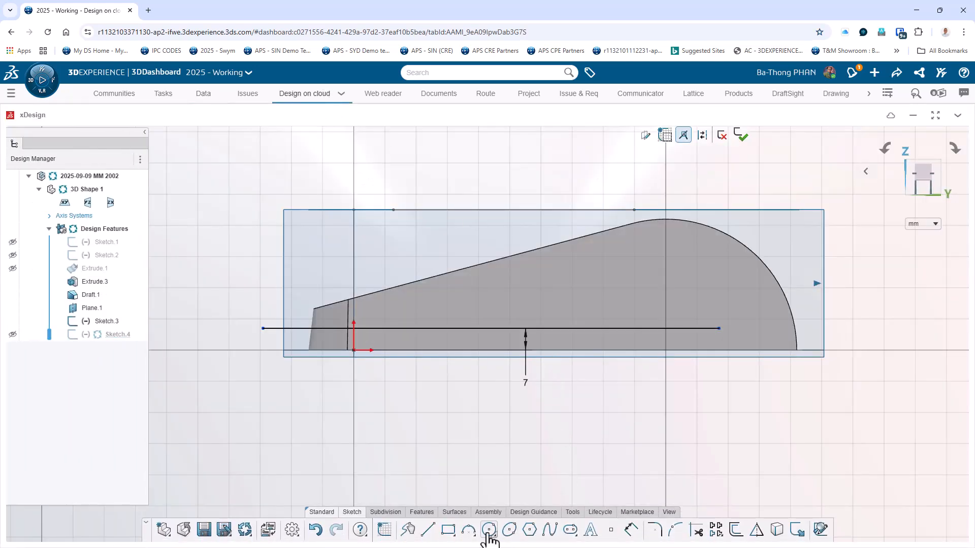
pyautogui.click(488, 531)
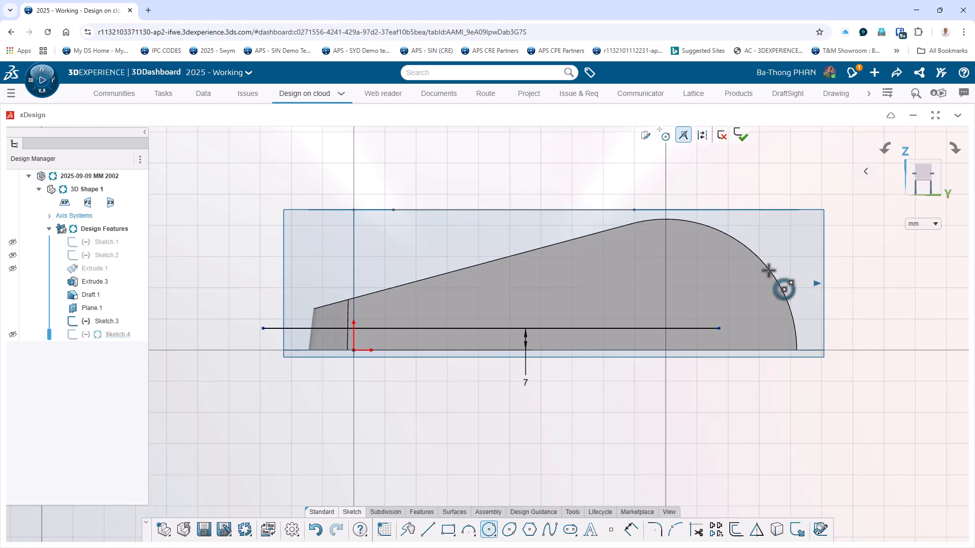
pyautogui.click(665, 350)
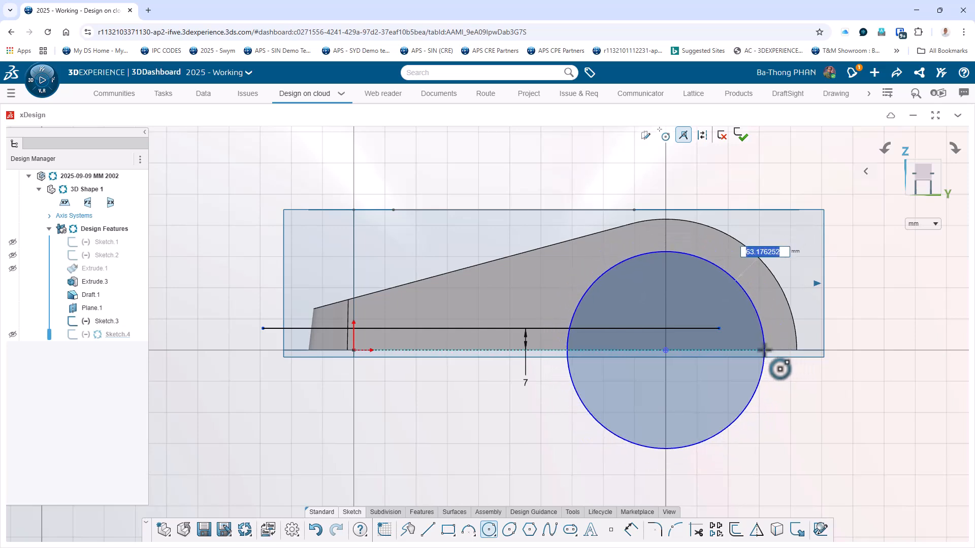
pyautogui.click(764, 350)
pyautogui.press('Escape')
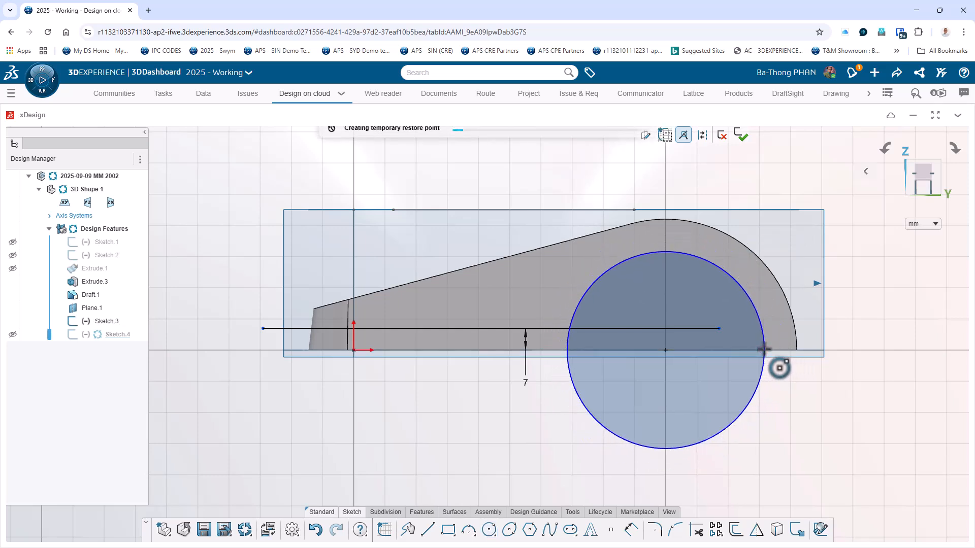
# Dimension the circle's diameter at 84 mm.
pyautogui.click(629, 533)
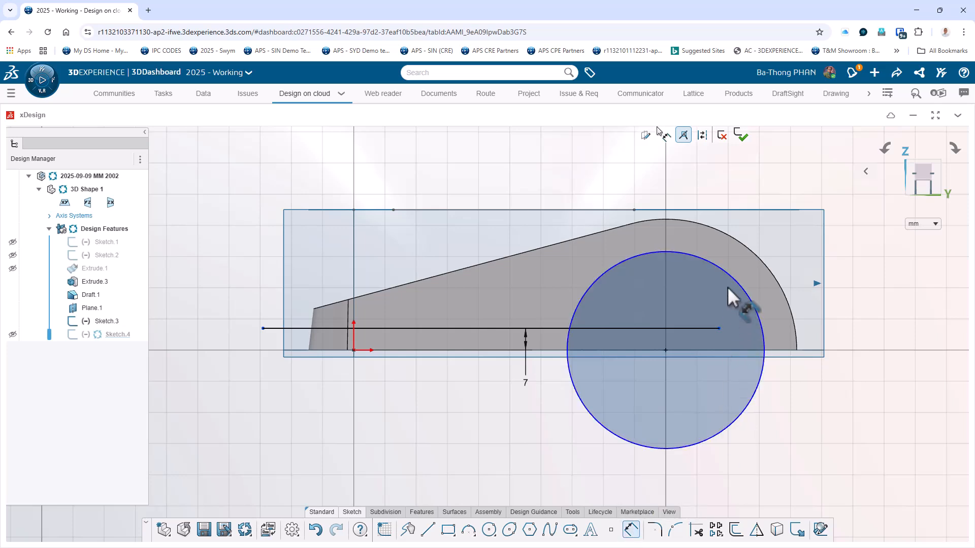
pyautogui.click(738, 292)
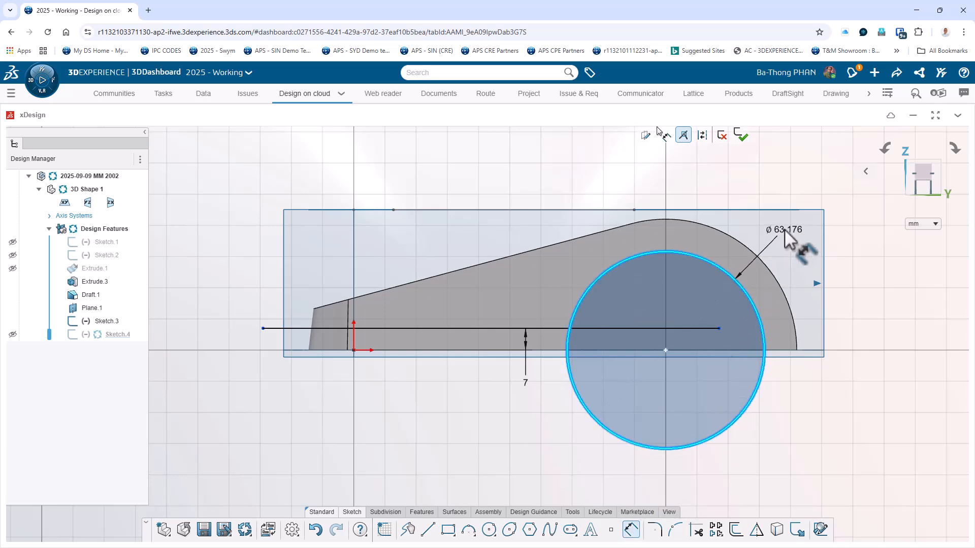
pyautogui.click(785, 233)
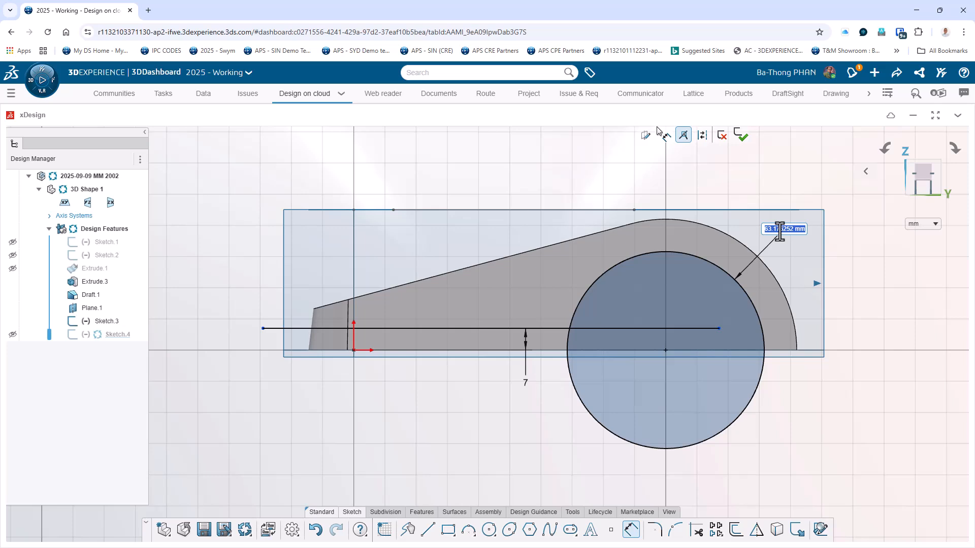
pyautogui.write('84')
pyautogui.press('Return')
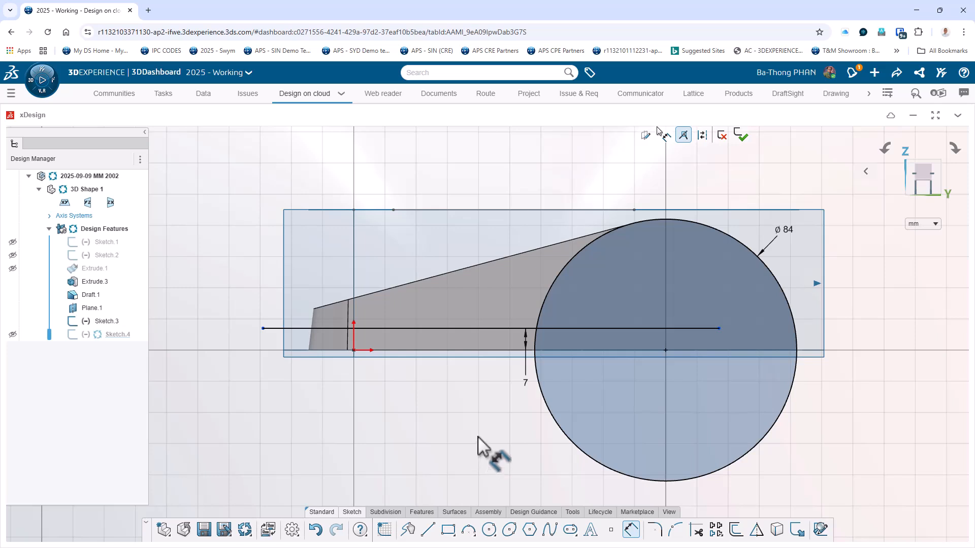
# Trim away the part of the horizontal line that lies inside the 84 mm circle.
pyautogui.click(696, 530)
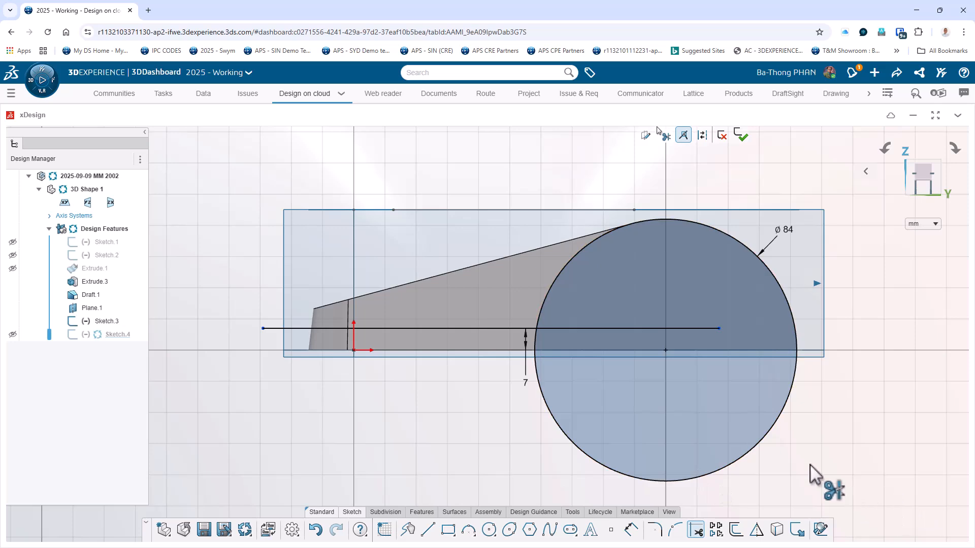
pyautogui.click(642, 328)
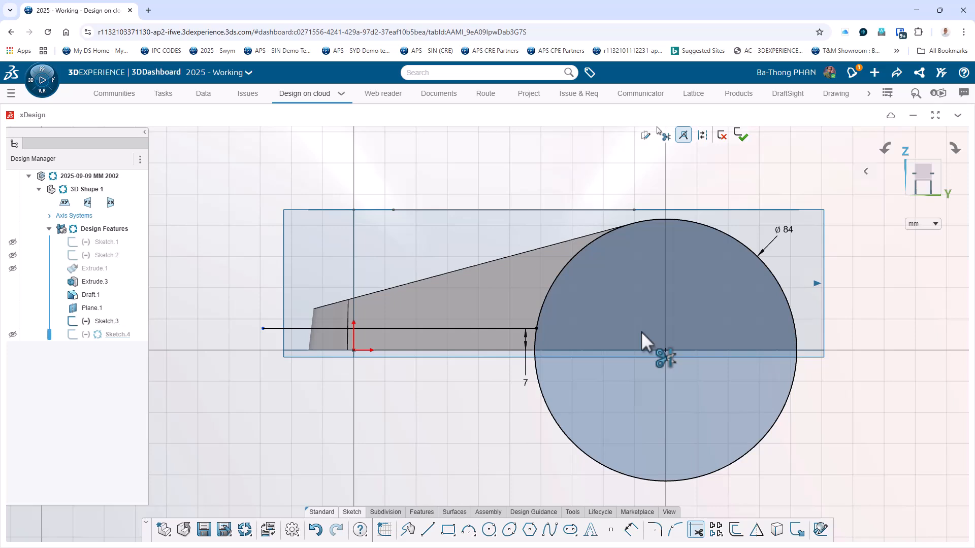
pyautogui.press('Escape')
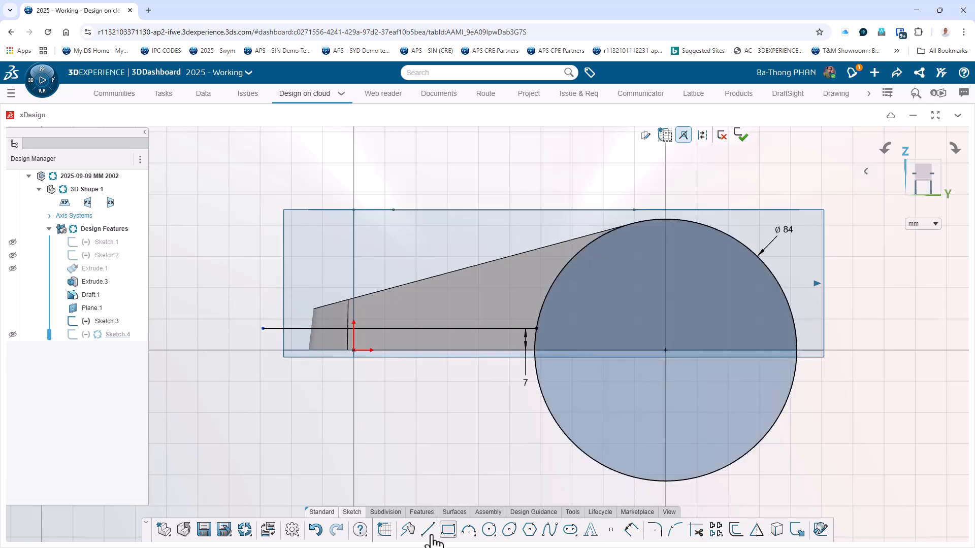
# Draw a vertical construction line about 59 mm long upward from the circle's centre.
pyautogui.click(703, 136)
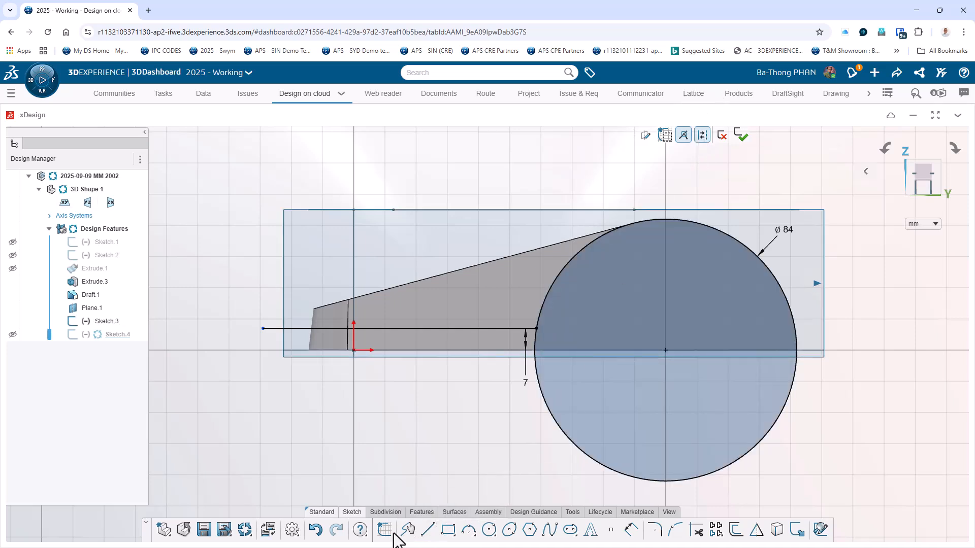
pyautogui.click(424, 532)
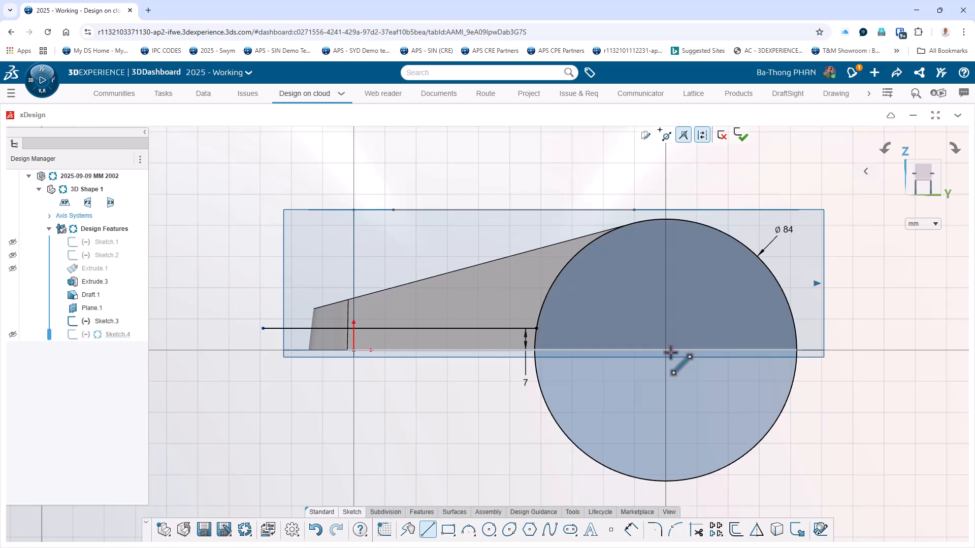
pyautogui.click(665, 350)
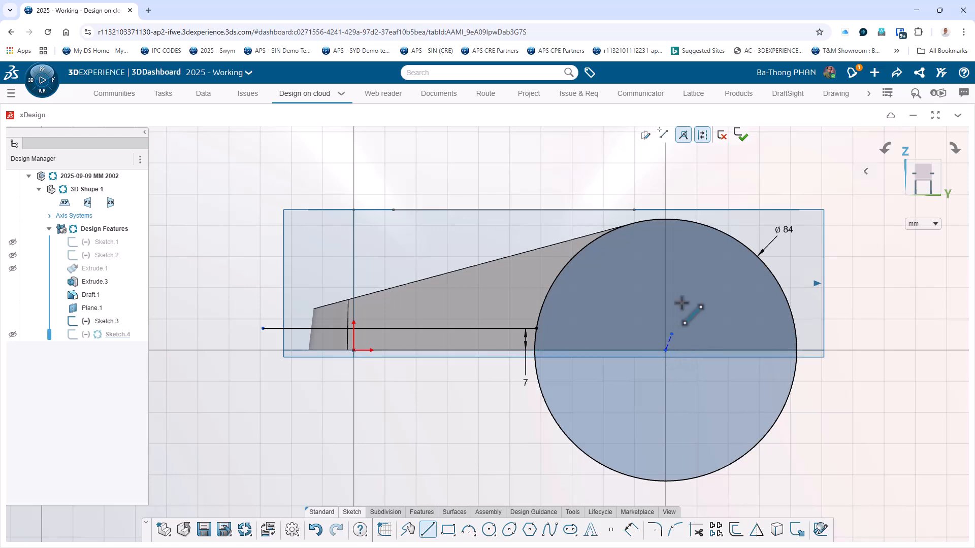
pyautogui.click(666, 165)
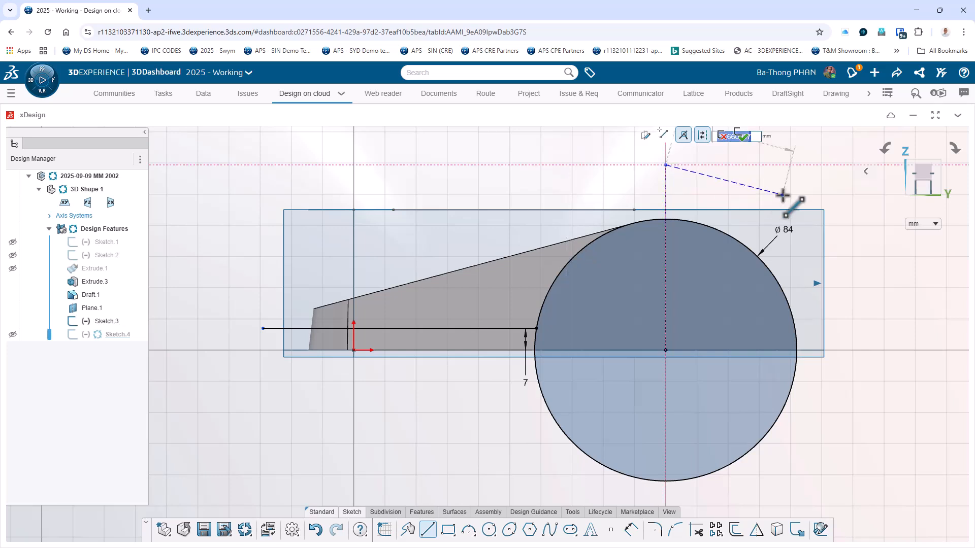
pyautogui.press('Escape')
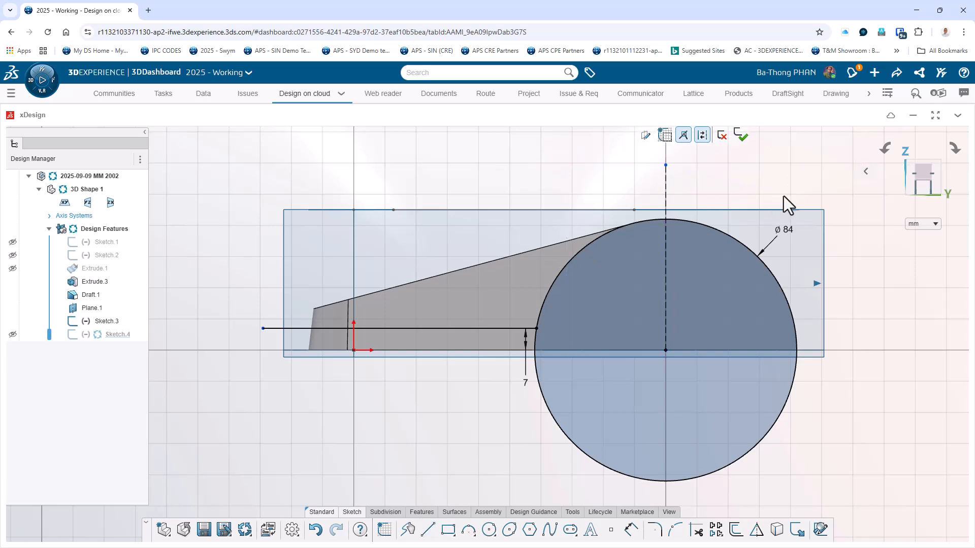
# Trim the circle to keep only the arc between the horizontal line's end and the vertical construction line, and finish the sketch.
pyautogui.click(690, 533)
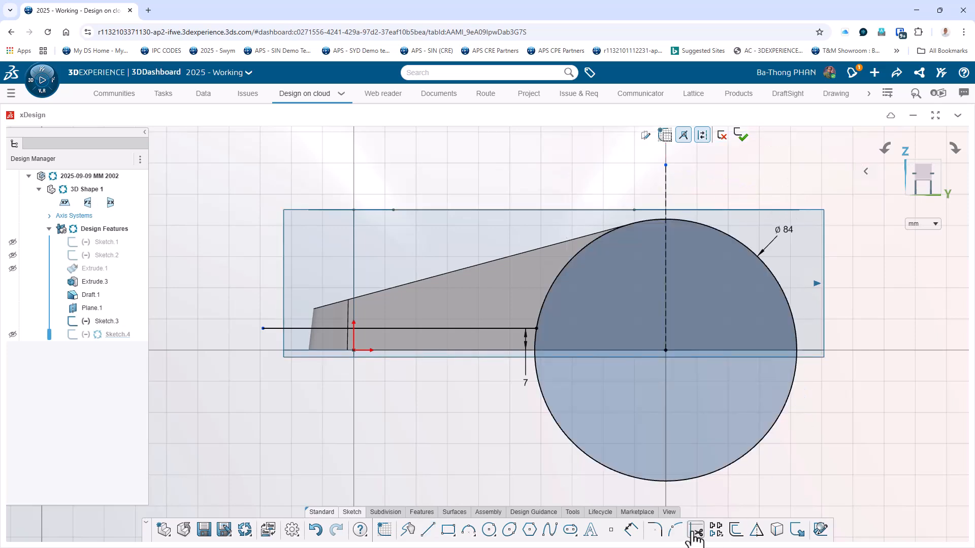
pyautogui.click(722, 470)
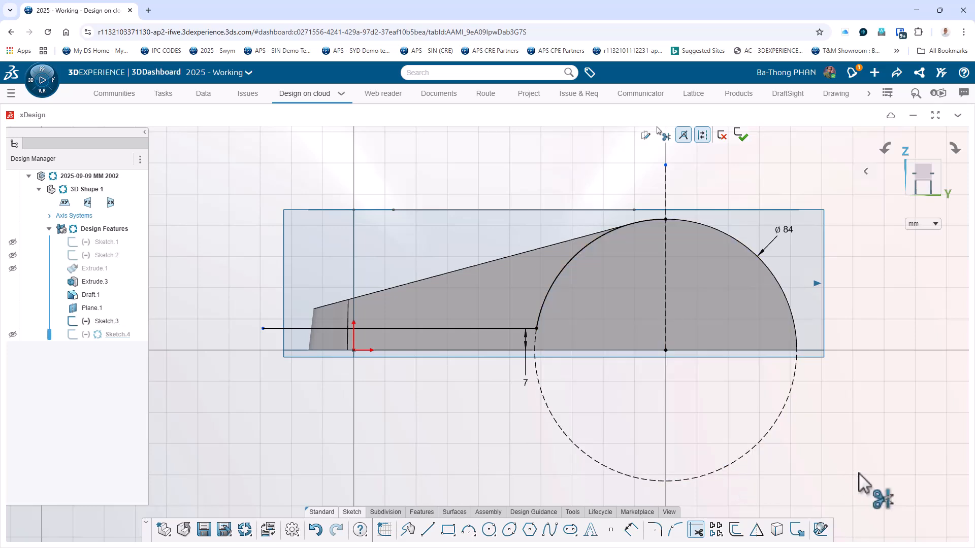
pyautogui.press('Escape')
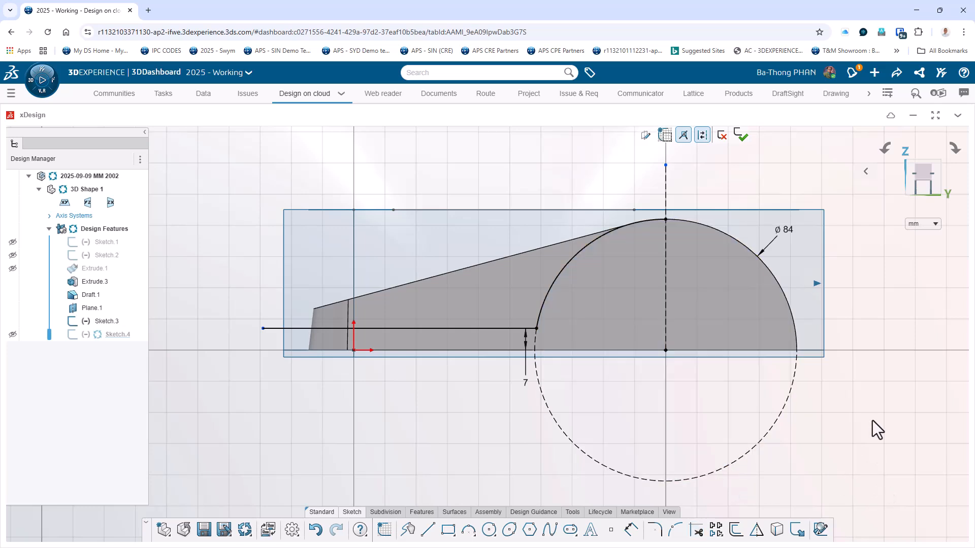
pyautogui.click(741, 136)
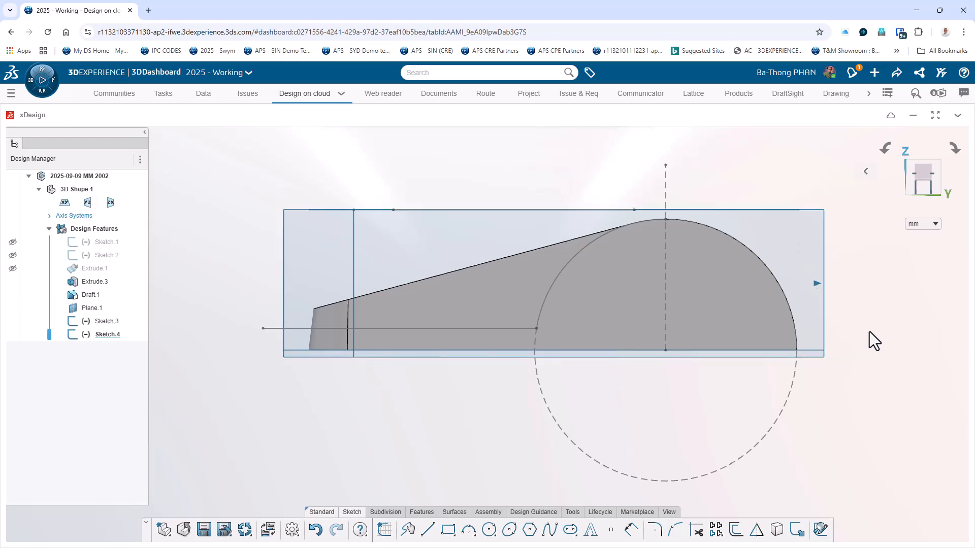
# Extrude the line-and-arc sketch as a surface, using Midplane with a distance of 100 mm.
pyautogui.moveTo(908, 336); pyautogui.dragTo(740, 370, button='middle')
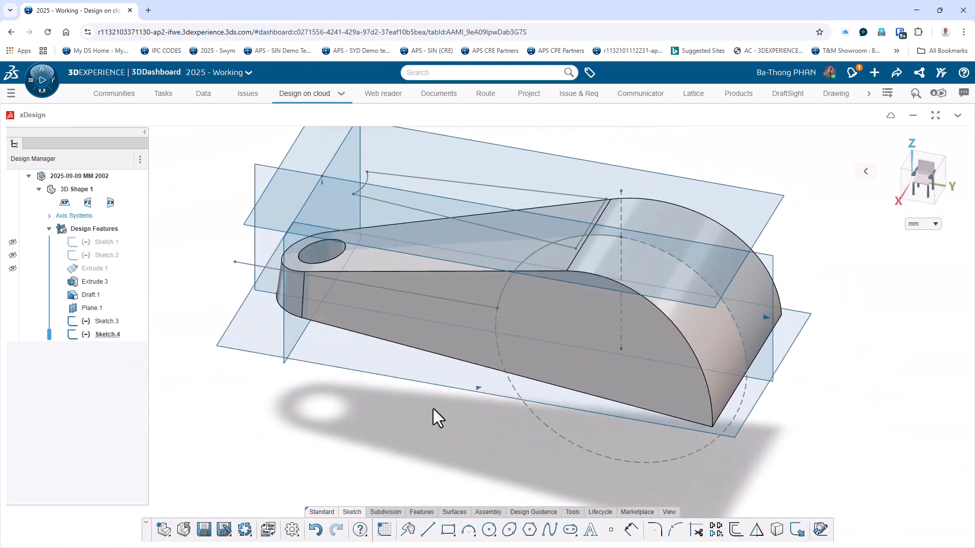
pyautogui.click(454, 513)
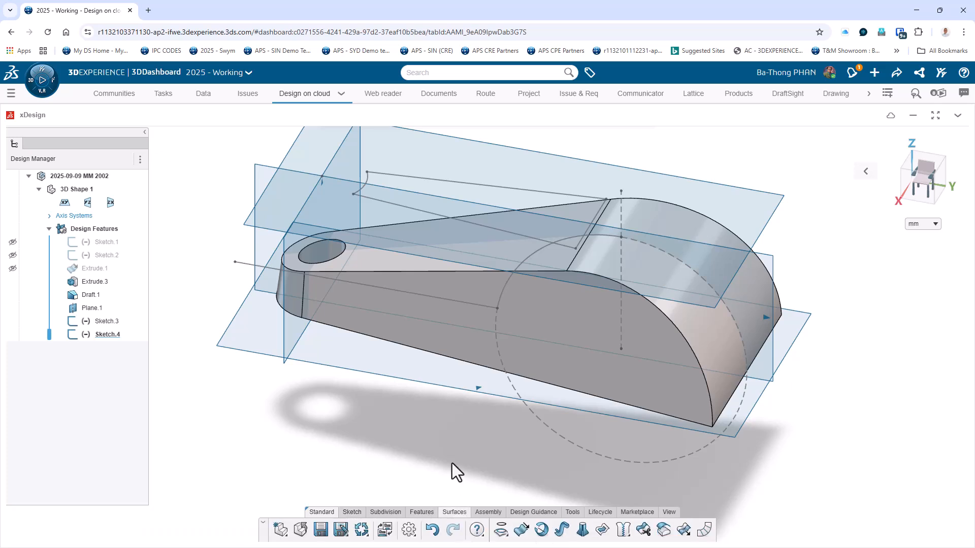
pyautogui.click(522, 530)
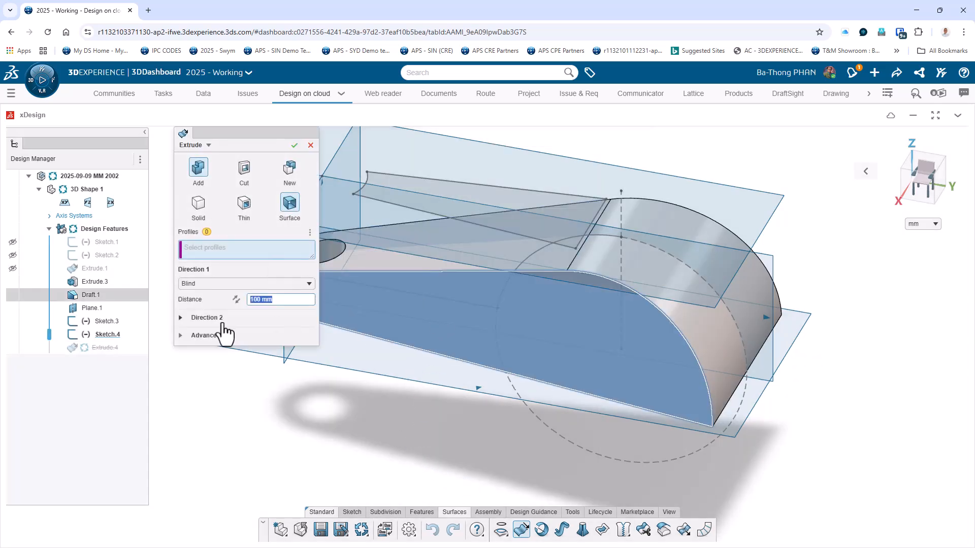
pyautogui.click(108, 335)
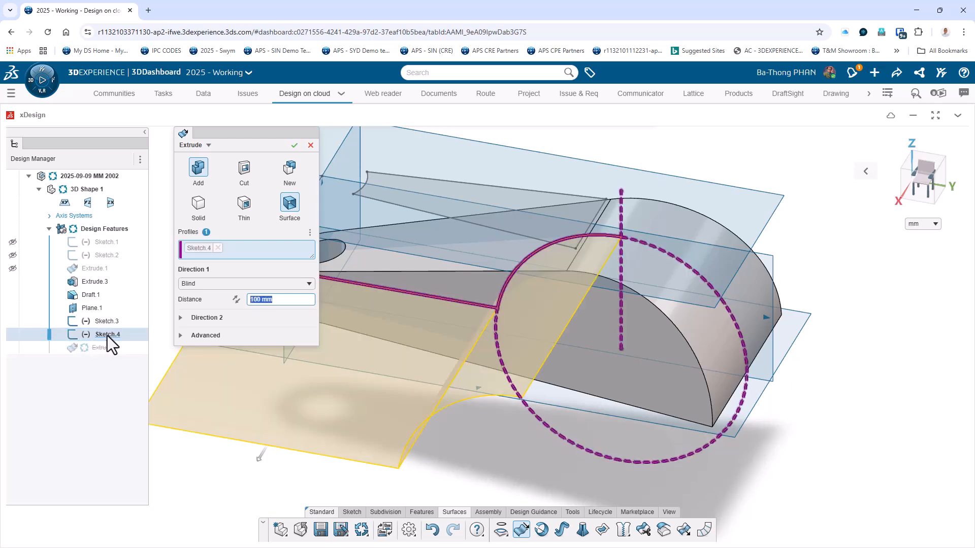
pyautogui.click(202, 285)
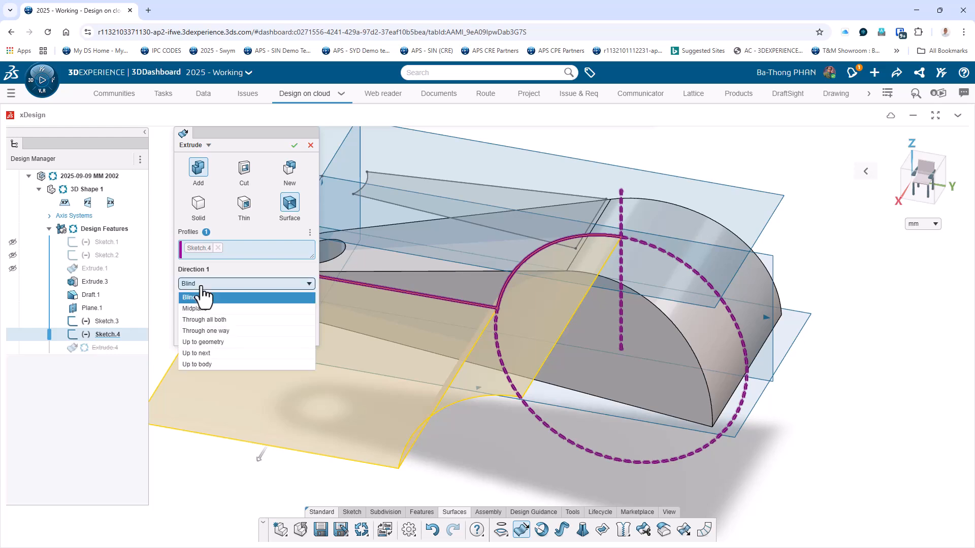
pyautogui.click(209, 309)
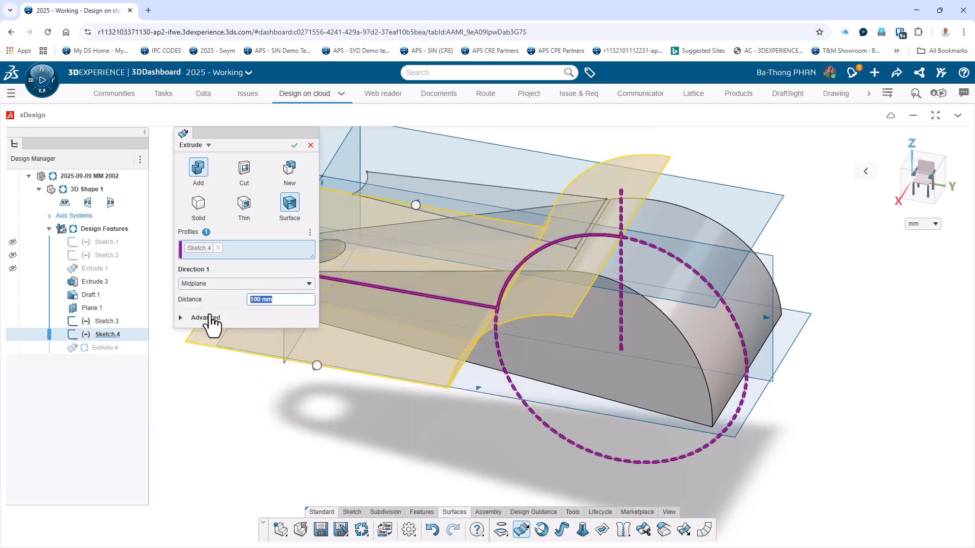
pyautogui.click(294, 146)
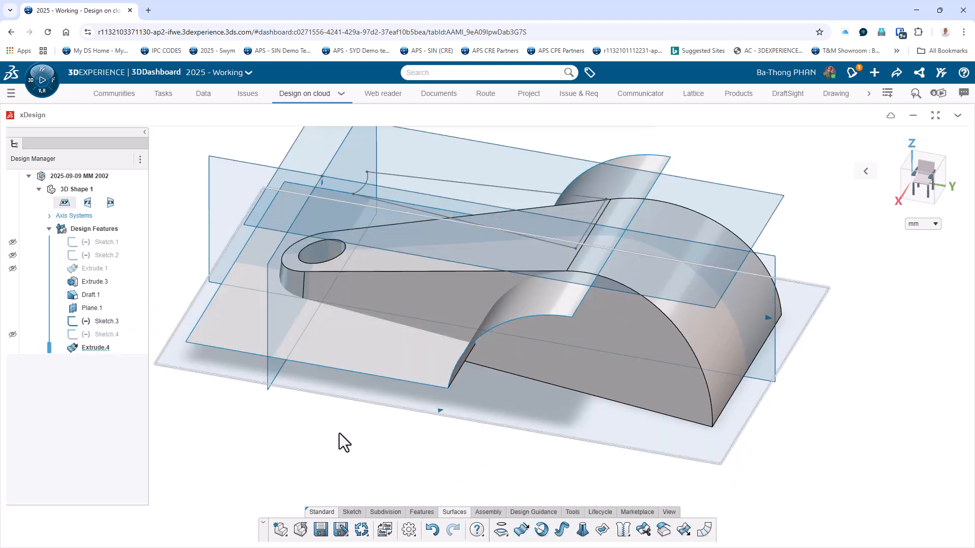
# Extrude-cut the tapered pocket profile into the solid, using Up to body with the extruded line-and-arc surface as the limit.
pyautogui.moveTo(331, 479); pyautogui.dragTo(361, 489, button='middle')
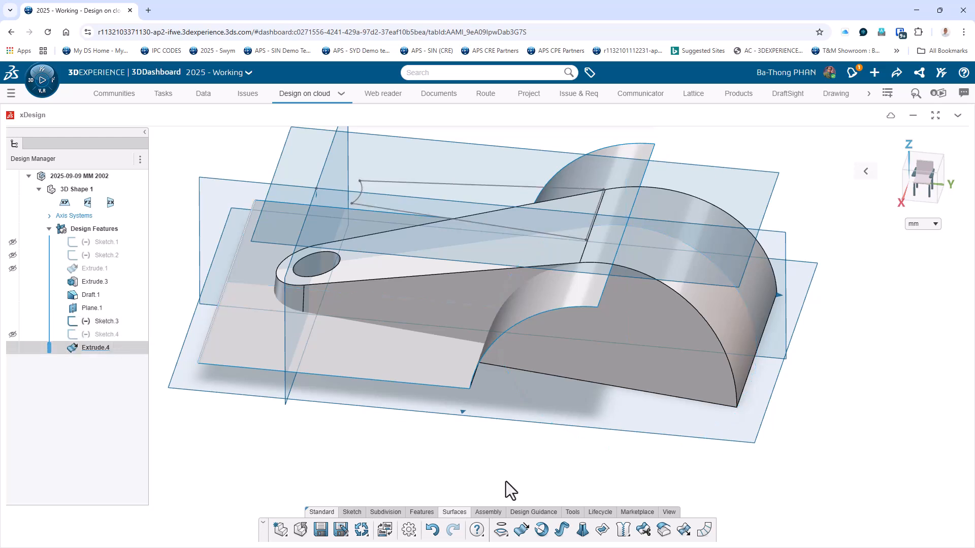
pyautogui.click(422, 514)
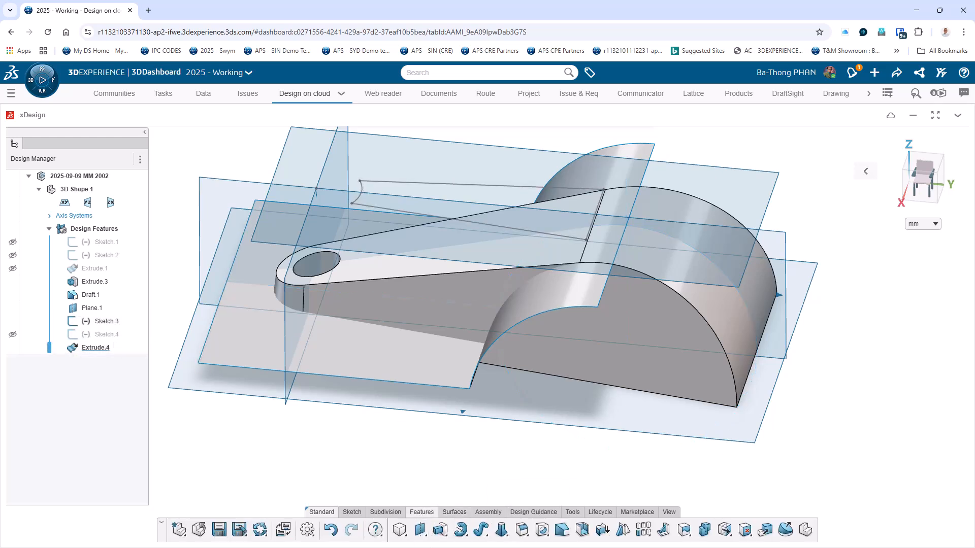
pyautogui.click(445, 535)
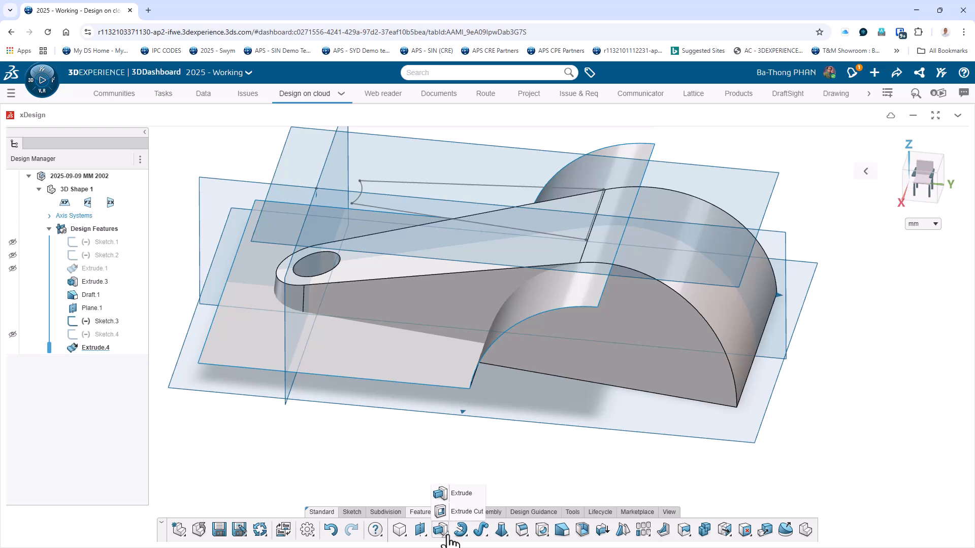
pyautogui.click(459, 507)
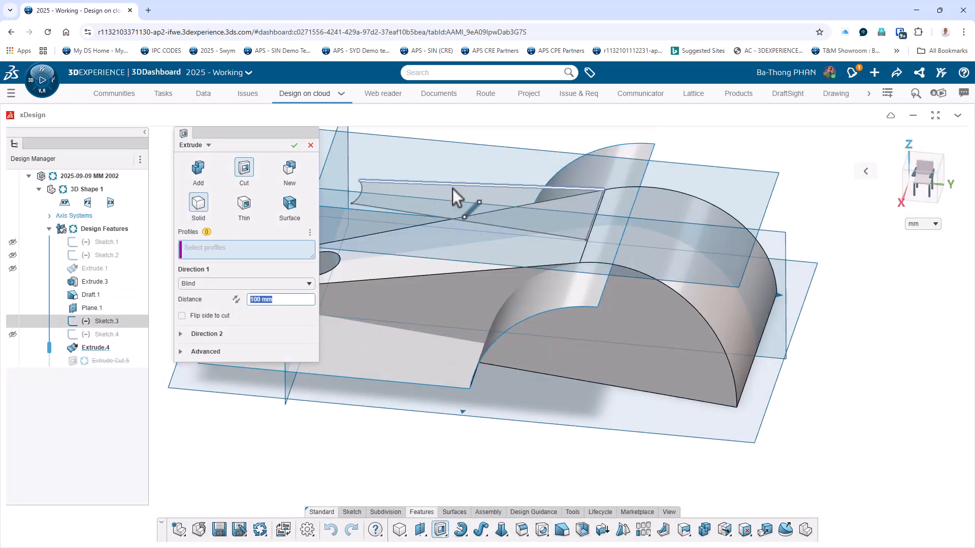
pyautogui.click(446, 191)
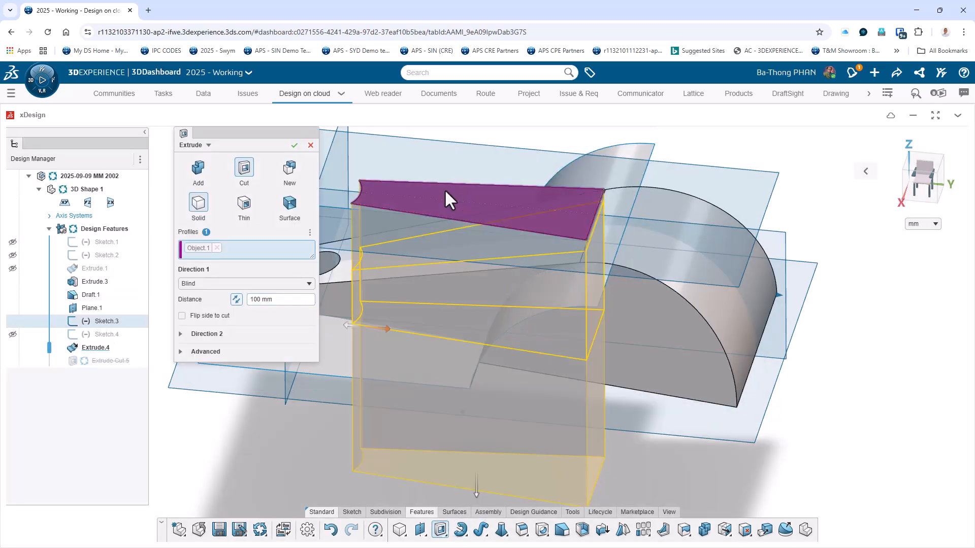
pyautogui.moveTo(277, 445); pyautogui.dragTo(264, 356, button='middle')
pyautogui.click(232, 285)
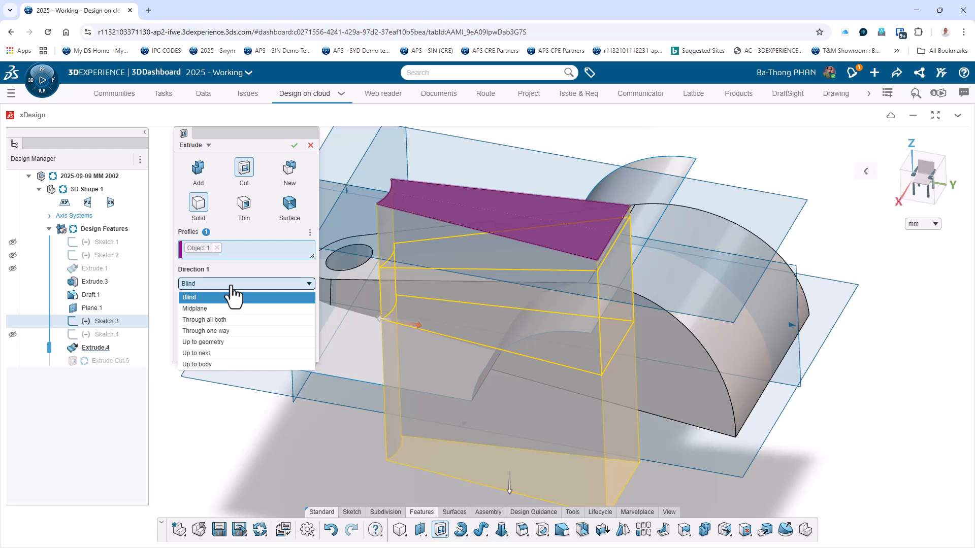
pyautogui.click(206, 363)
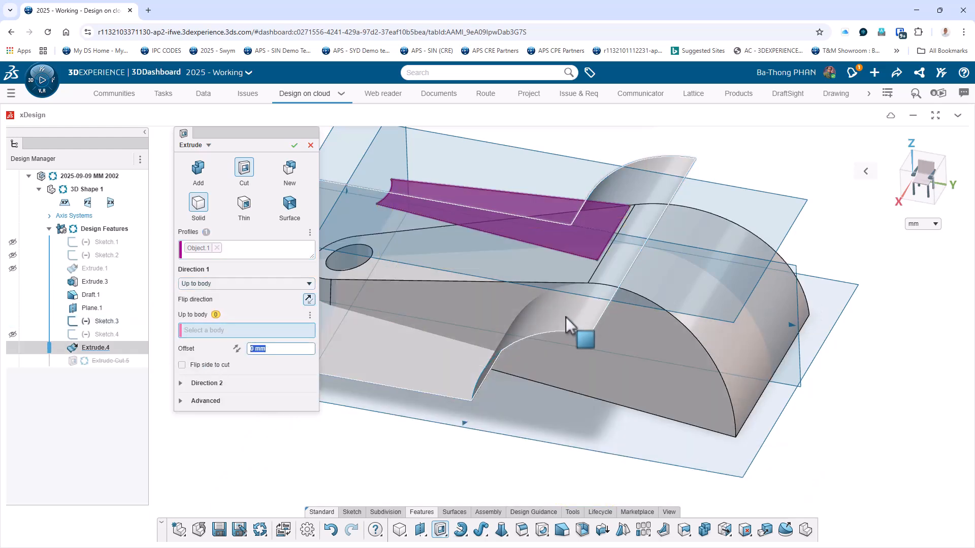
pyautogui.click(565, 317)
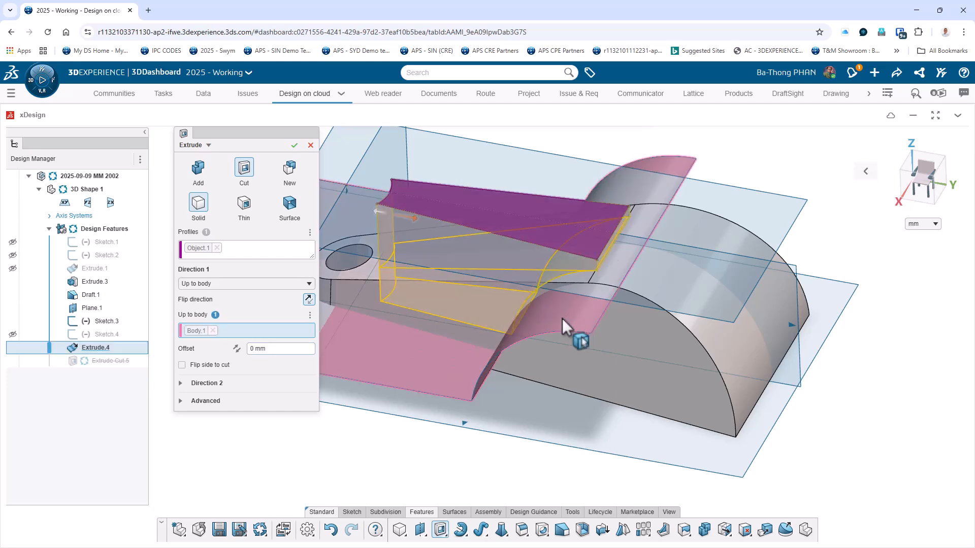
pyautogui.moveTo(413, 467)
pyautogui.mouseDown(button='middle')
pyautogui.moveTo(446, 451)
pyautogui.moveTo(446, 411)
pyautogui.moveTo(413, 456)
pyautogui.moveTo(384, 464)
pyautogui.moveTo(414, 458)
pyautogui.mouseUp(button='middle')
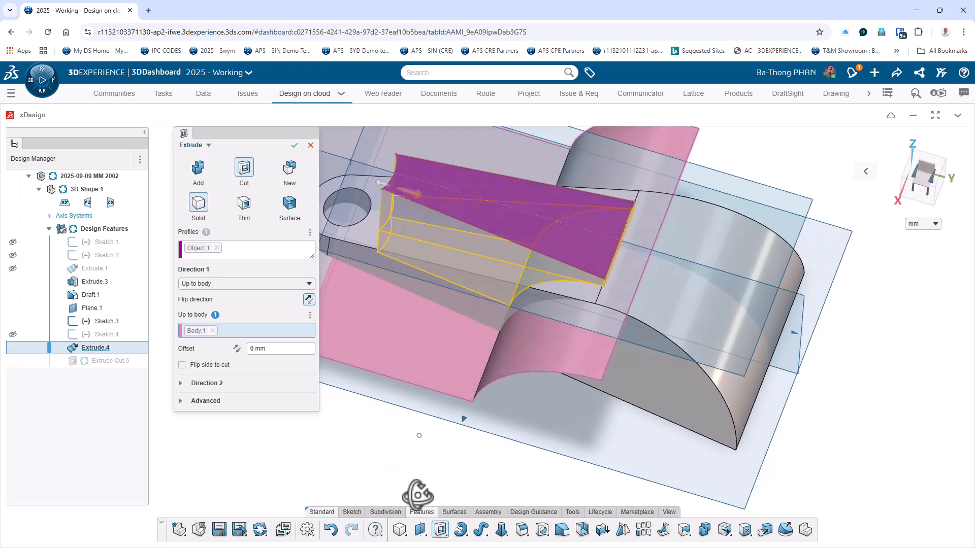
pyautogui.moveTo(838, 217); pyautogui.dragTo(795, 206, button='middle')
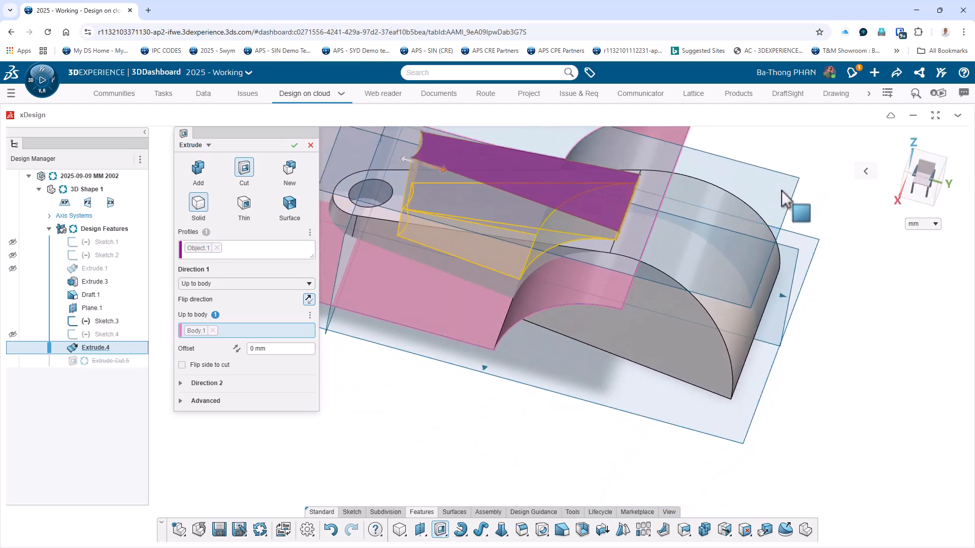
pyautogui.click(295, 147)
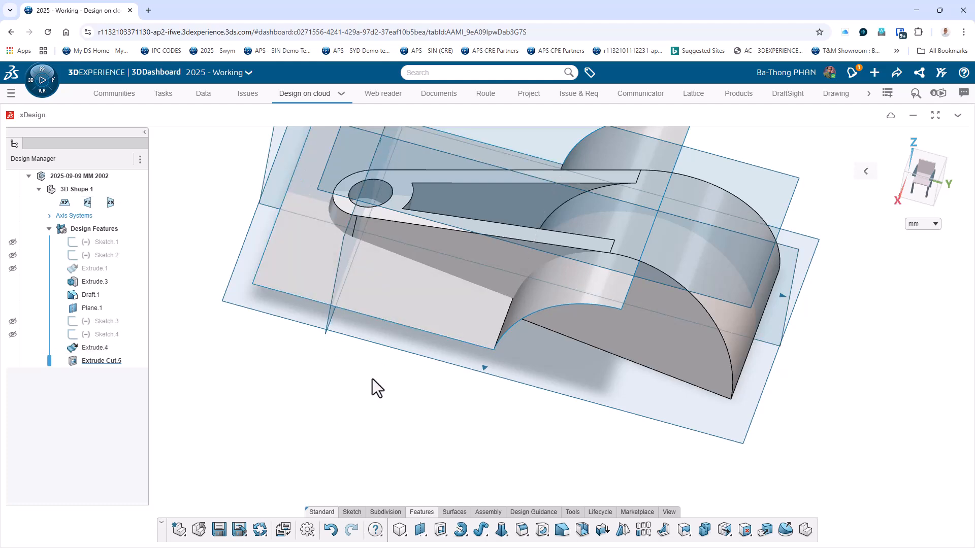
# Hide the extruded line-and-arc surface that limits the pocket cut.
pyautogui.moveTo(373, 376); pyautogui.dragTo(426, 351, button='middle')
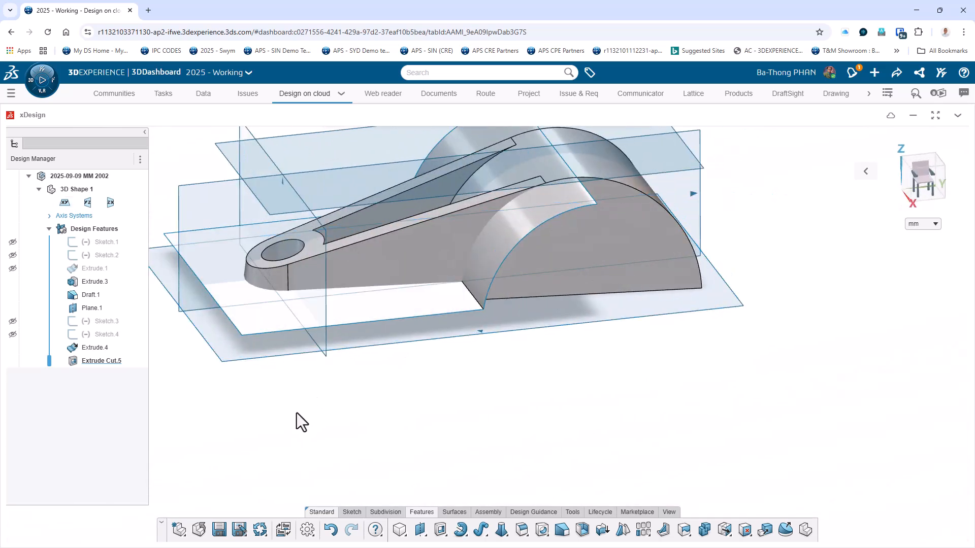
pyautogui.click(99, 348)
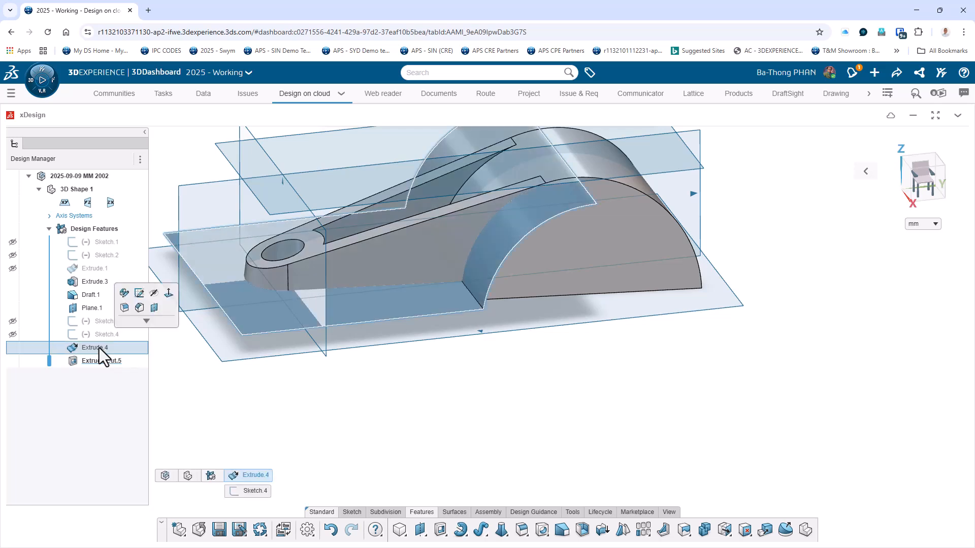
pyautogui.click(154, 293)
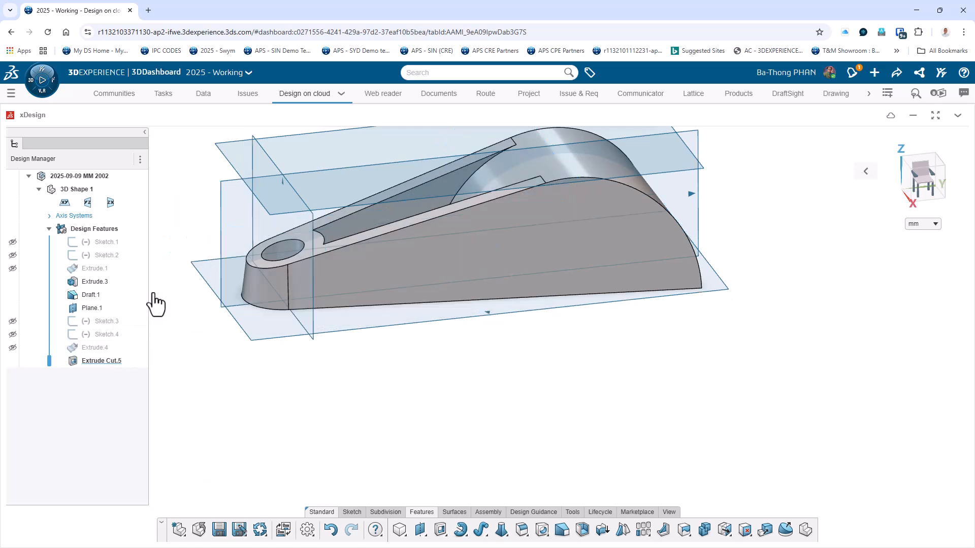
# Set up a Parting Line draft with the xy plane as pulling direction and an angle of 7 deg.
pyautogui.moveTo(754, 378); pyautogui.dragTo(802, 346, button='middle')
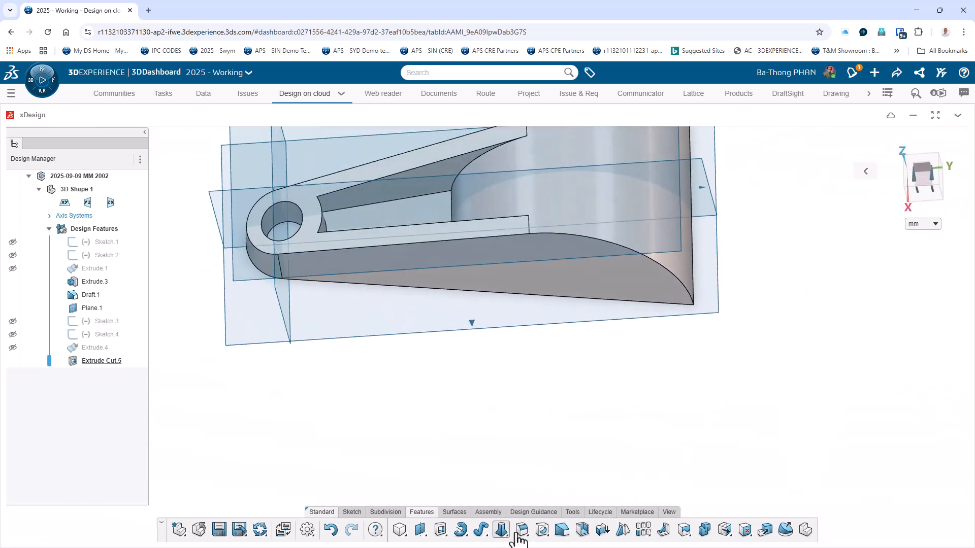
pyautogui.click(561, 530)
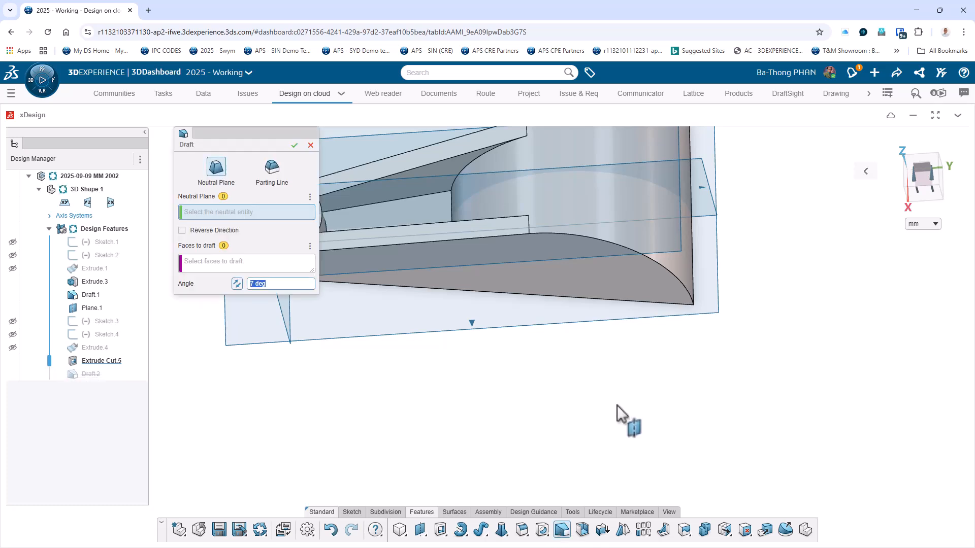
pyautogui.click(379, 318)
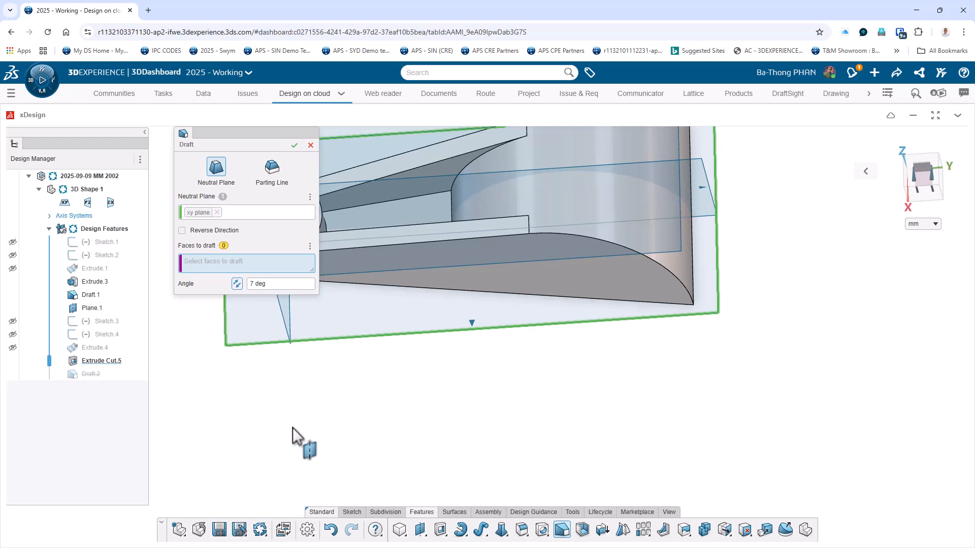
pyautogui.click(272, 167)
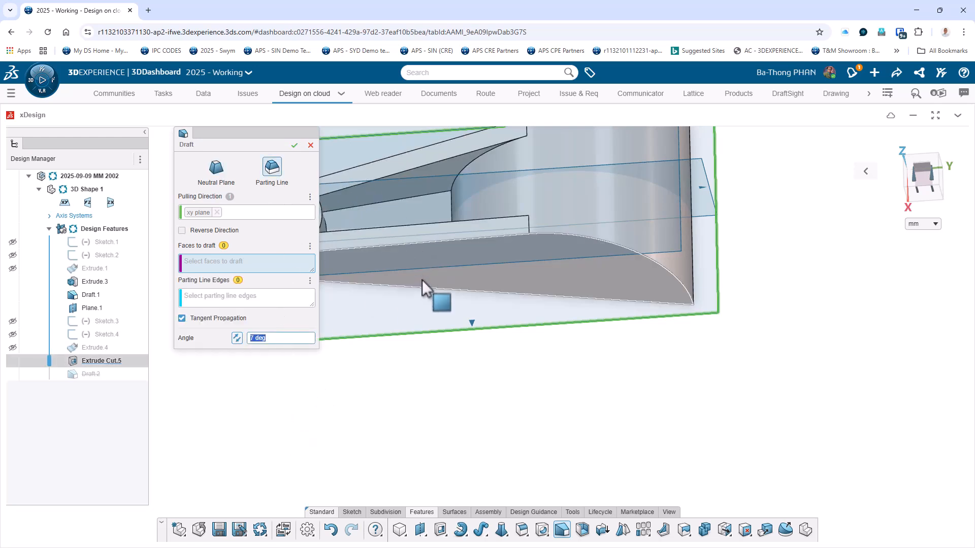
pyautogui.write('1')
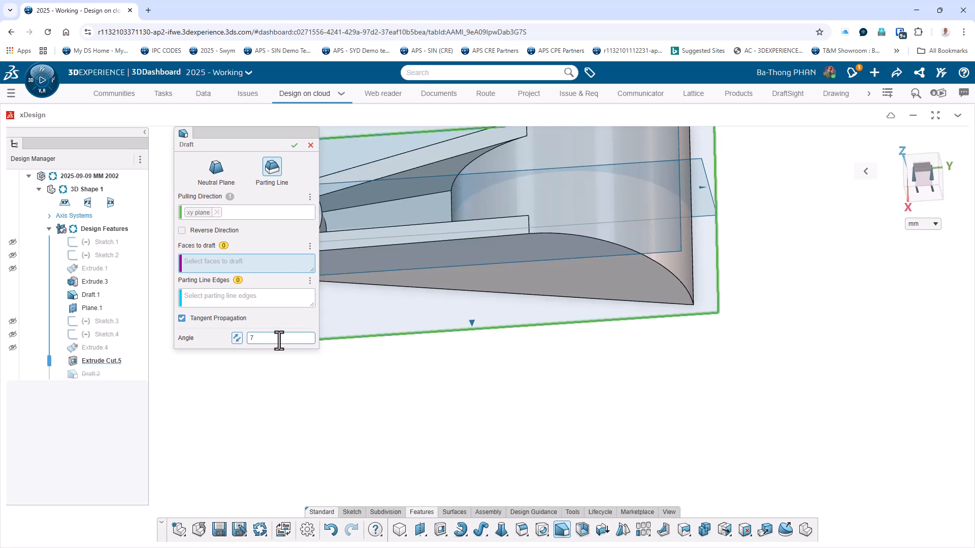
pyautogui.click(416, 408)
pyautogui.press('f')
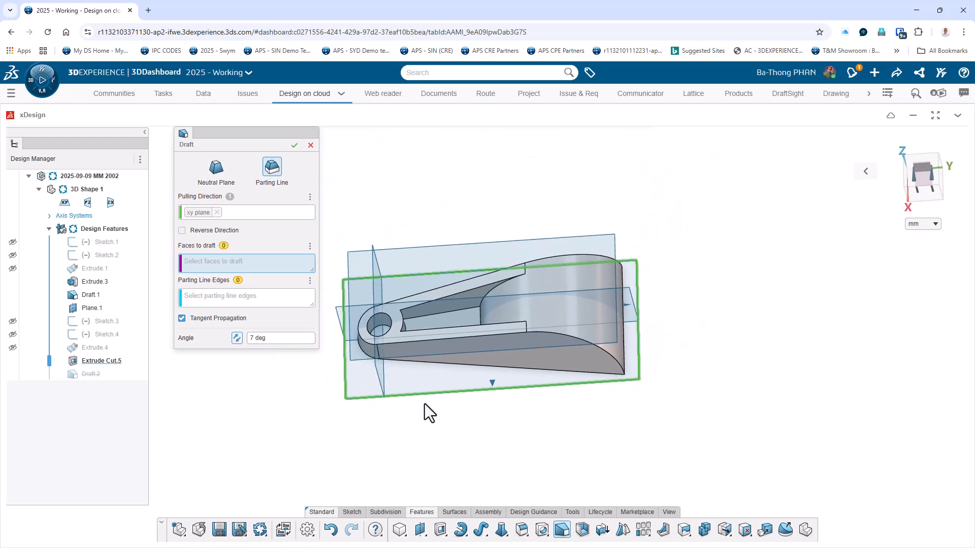
# Choose the pocket's two long upper edges and the short arc edge near the hole as the draft's parting line edges.
pyautogui.click(257, 337)
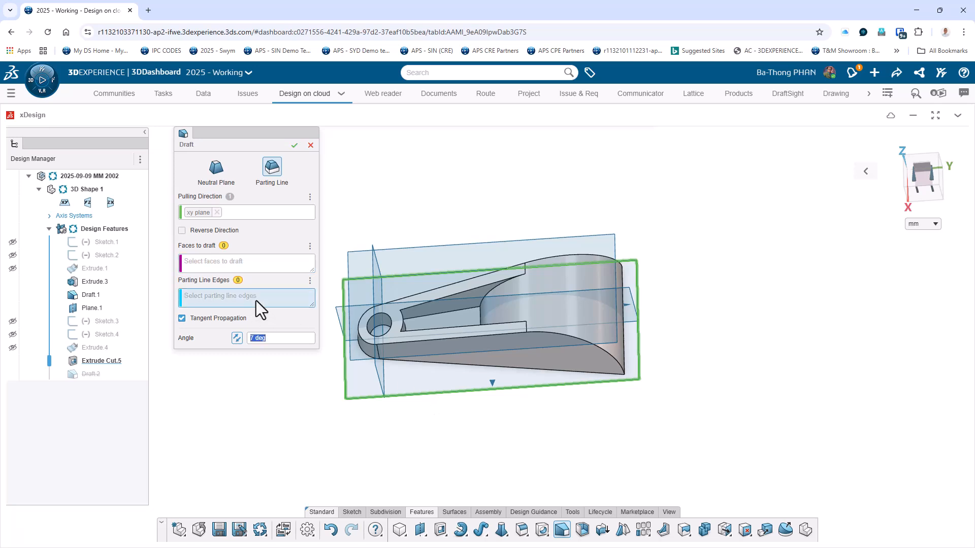
pyautogui.click(468, 292)
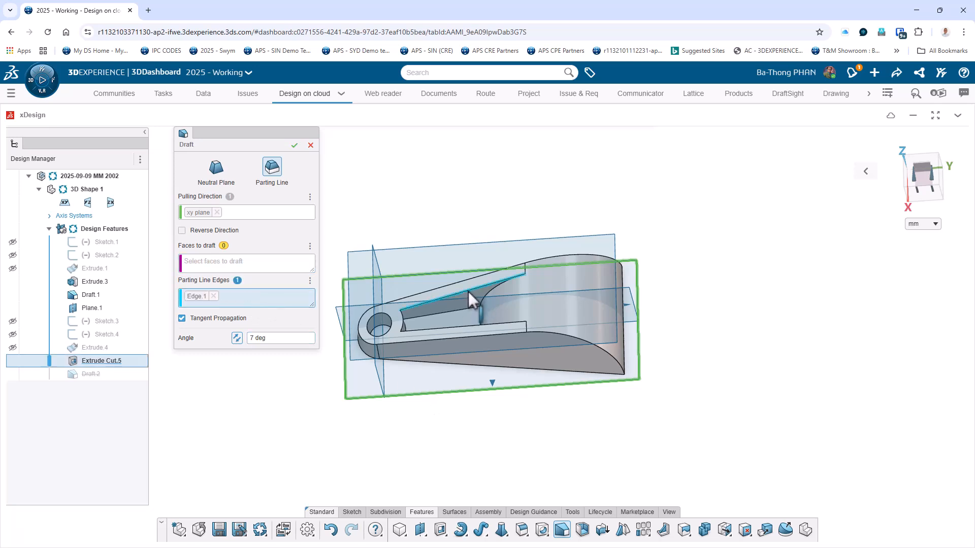
pyautogui.click(403, 321)
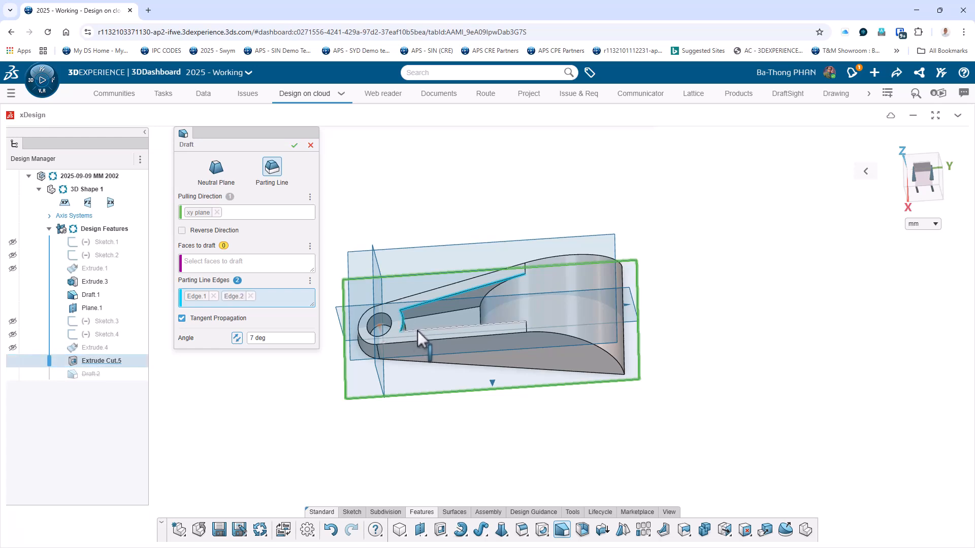
pyautogui.click(417, 330)
# Choose the pocket's two long side walls and its curved end wall near the hole as the faces to draft.
pyautogui.click(278, 269)
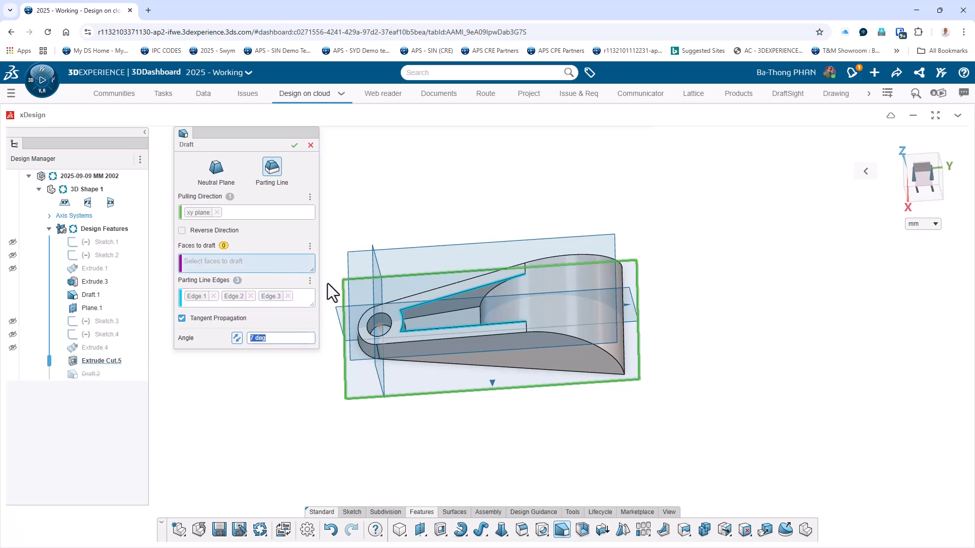
pyautogui.click(450, 308)
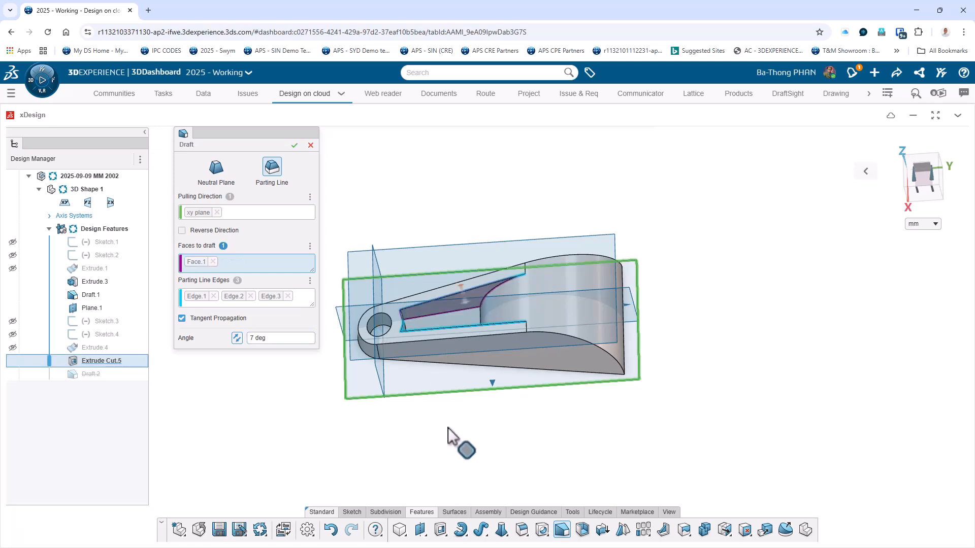
pyautogui.moveTo(447, 429); pyautogui.dragTo(404, 347, button='middle')
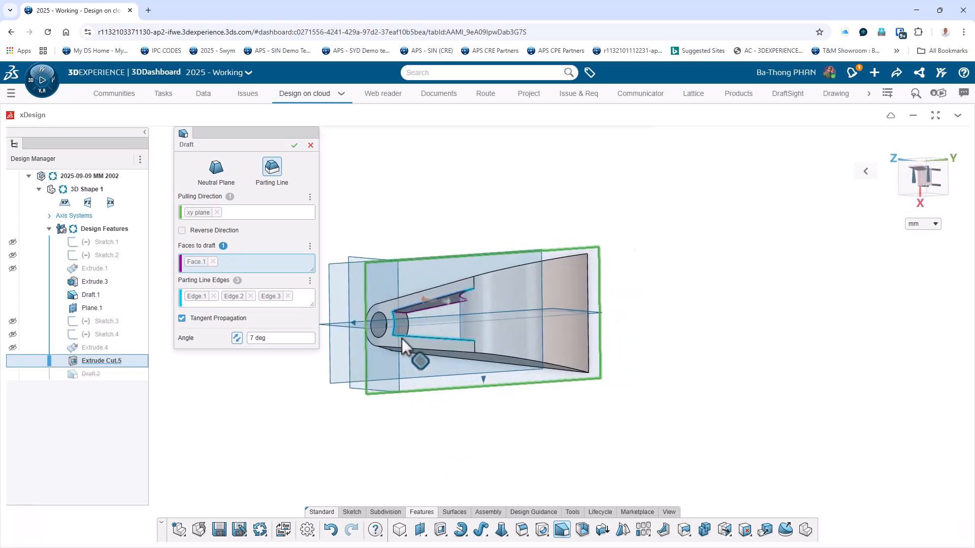
pyautogui.moveTo(411, 438); pyautogui.dragTo(428, 461, button='middle')
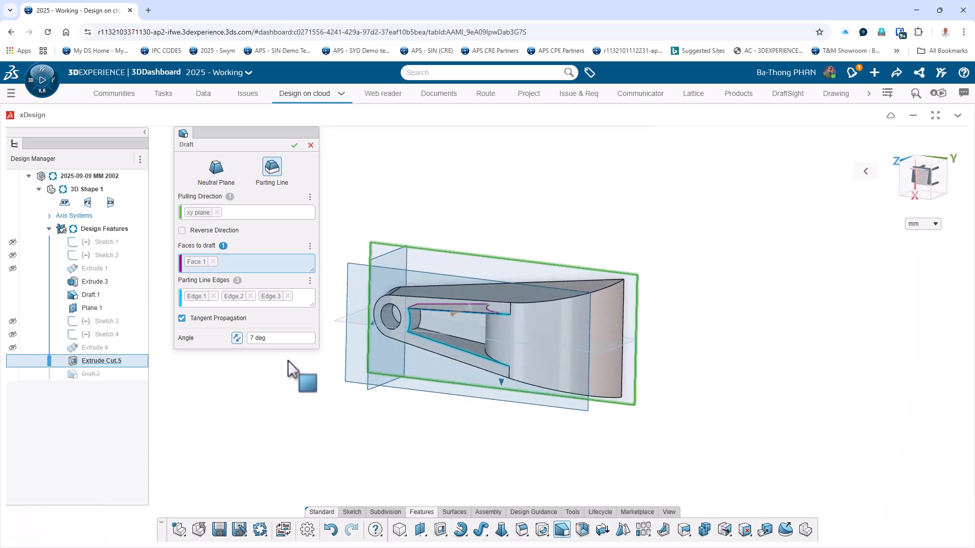
pyautogui.click(463, 347)
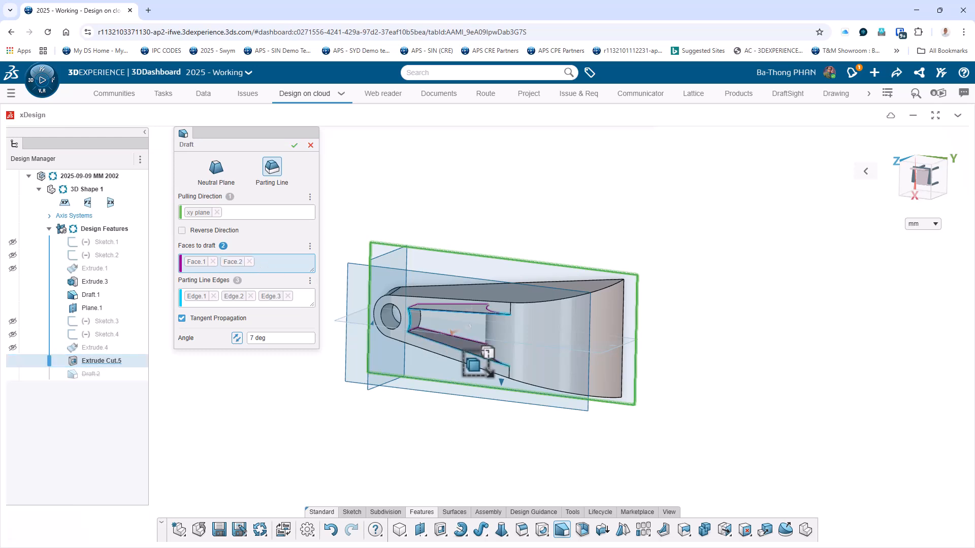
pyautogui.click(415, 320)
# Reverse the direction of the draft angle on the pocket walls and complete the draft.
pyautogui.moveTo(385, 460); pyautogui.dragTo(435, 333, button='middle')
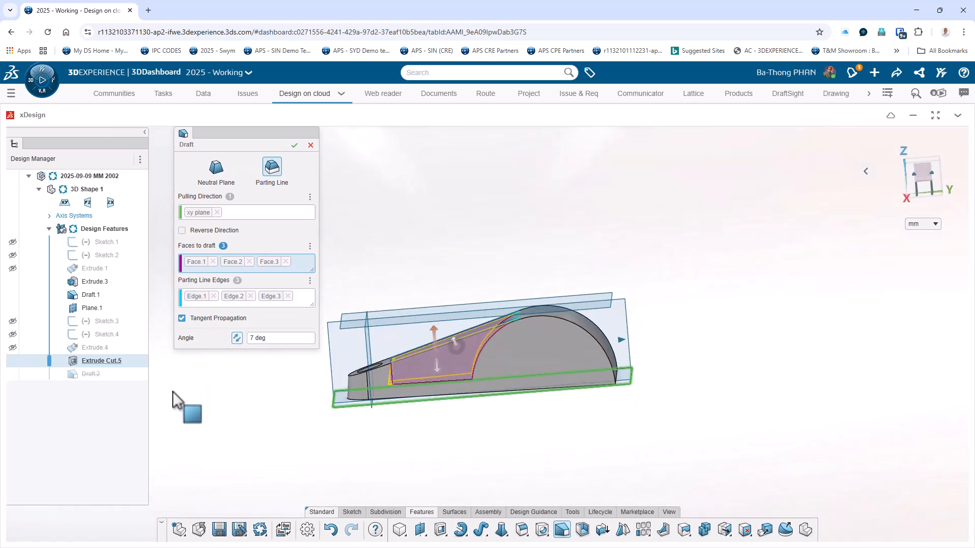
pyautogui.click(237, 338)
pyautogui.moveTo(274, 432); pyautogui.dragTo(323, 464, button='middle')
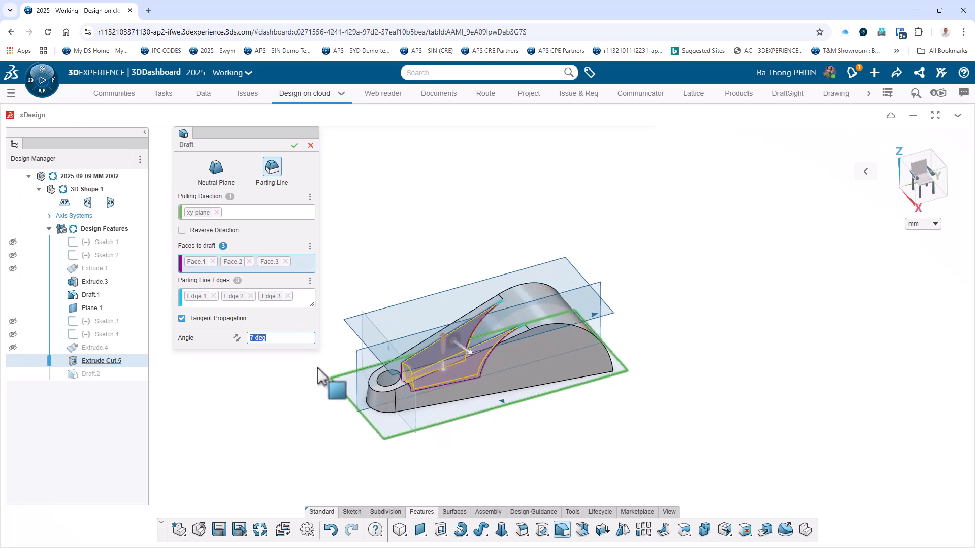
pyautogui.click(295, 146)
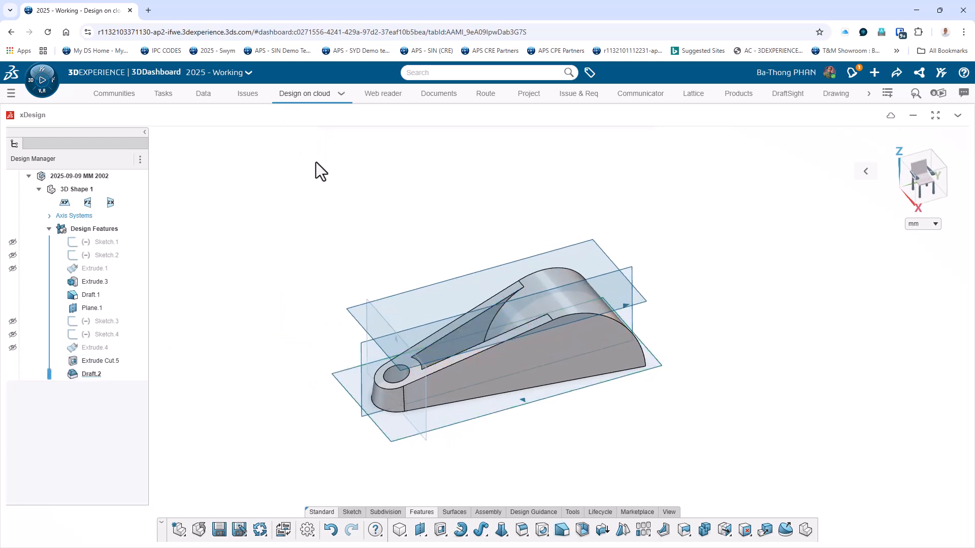
# Start a new sketch on the yz plane running lengthwise through the part.
pyautogui.moveTo(750, 304); pyautogui.dragTo(769, 378, button='middle')
pyautogui.moveTo(757, 366); pyautogui.dragTo(707, 337, button='middle')
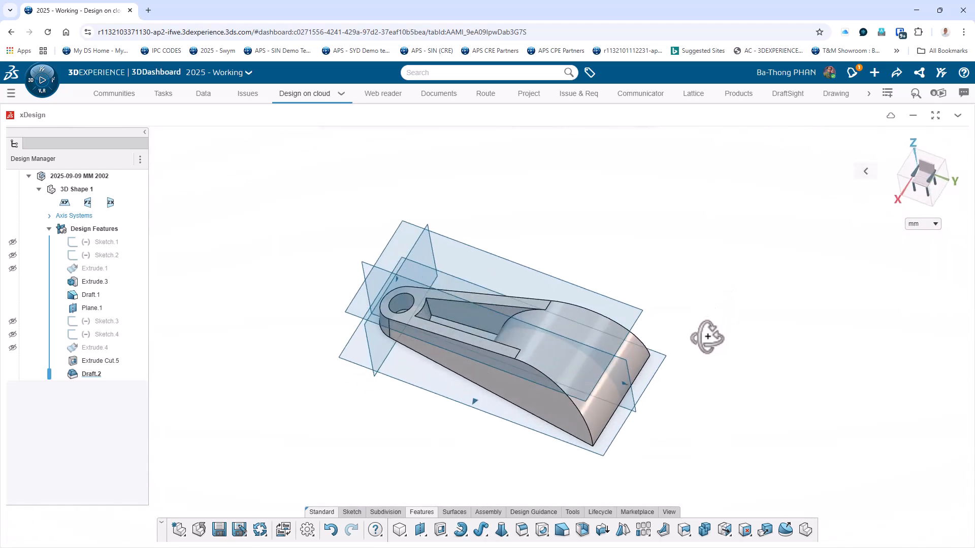
pyautogui.scroll(-1, 707, 337)
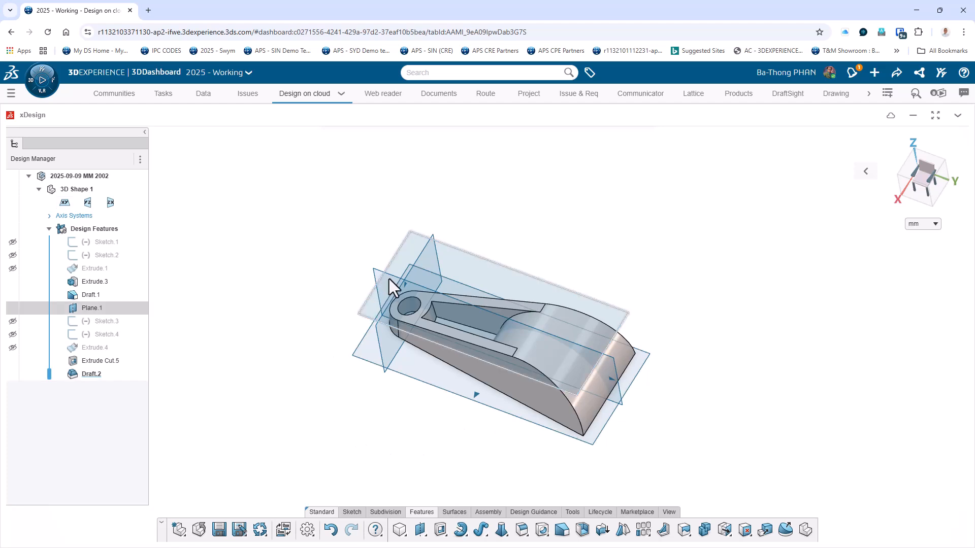
pyautogui.click(373, 273)
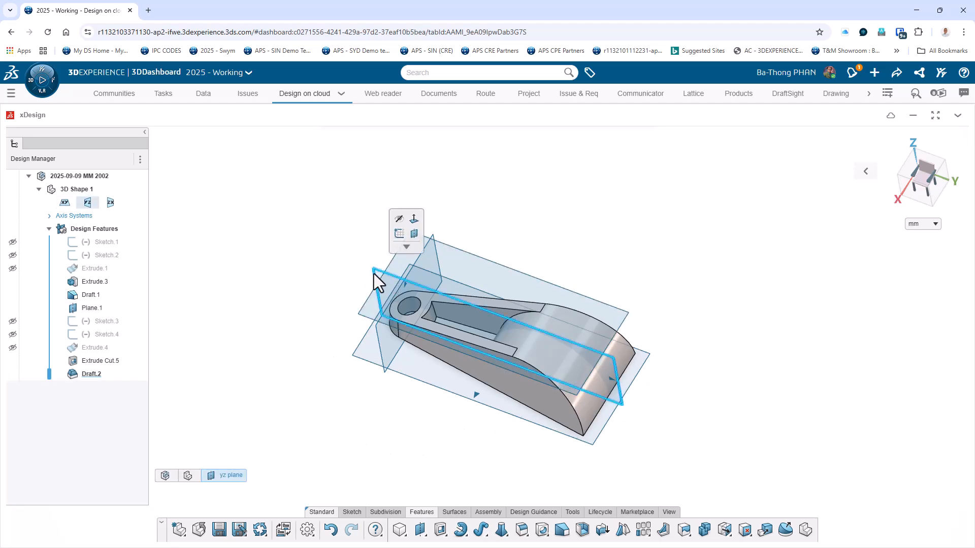
pyautogui.click(400, 235)
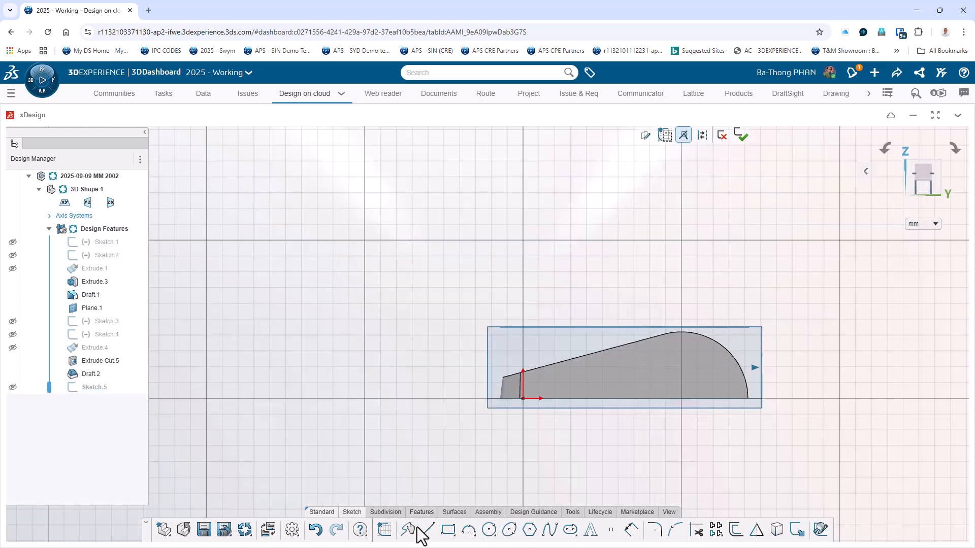
# Sketch a circle about 65 mm in diameter centred on the baseline at the centre of the part's large rounded end.
pyautogui.click(488, 530)
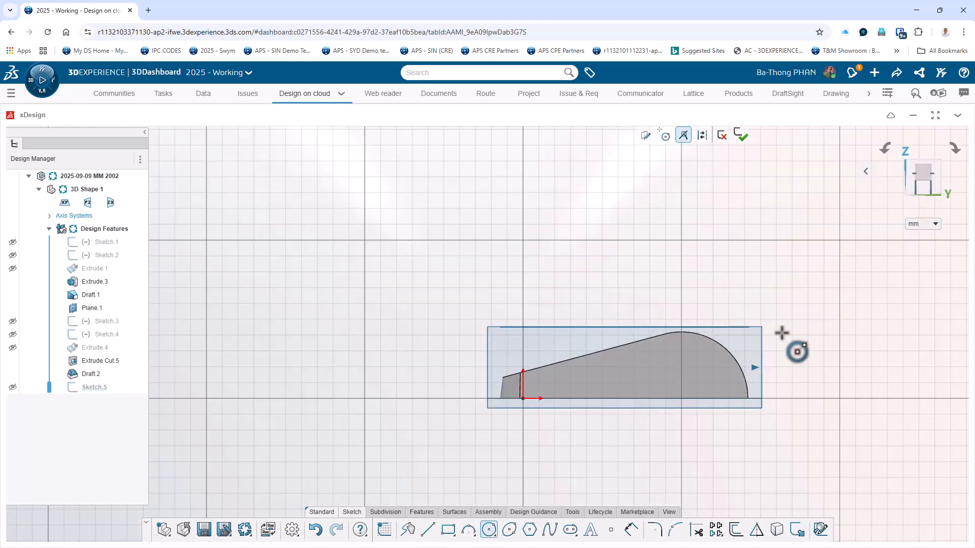
pyautogui.click(681, 398)
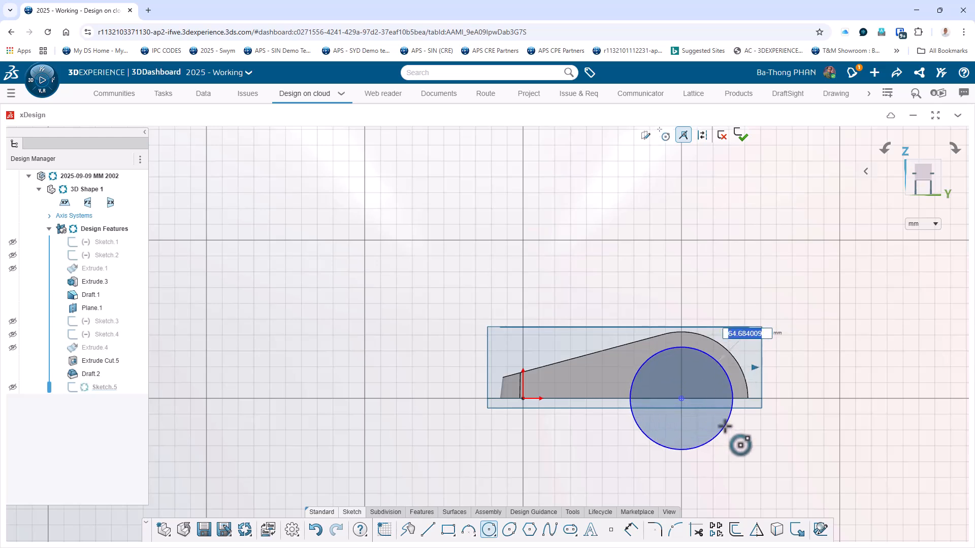
pyautogui.click(725, 427)
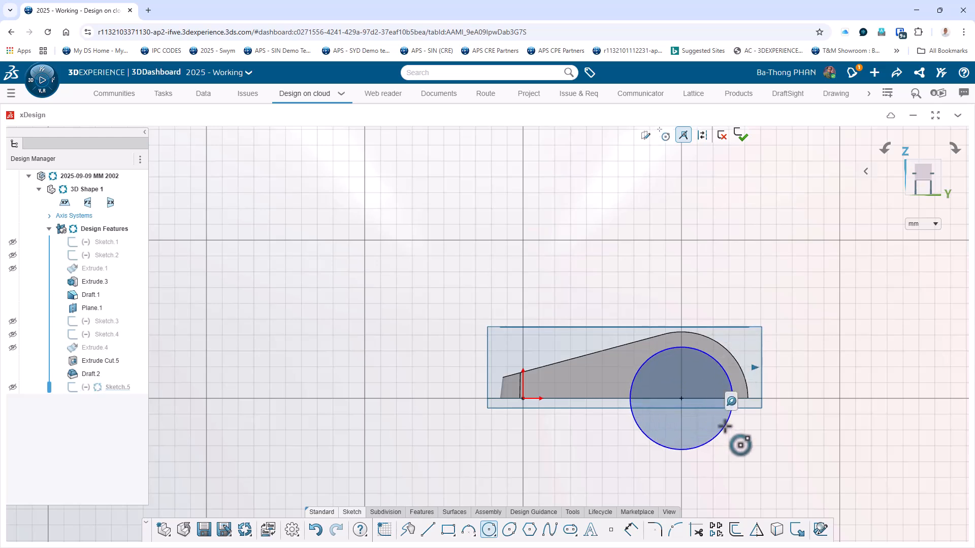
# Dimension the circle's diameter as 70 mm and finish the sketch.
pyautogui.click(631, 530)
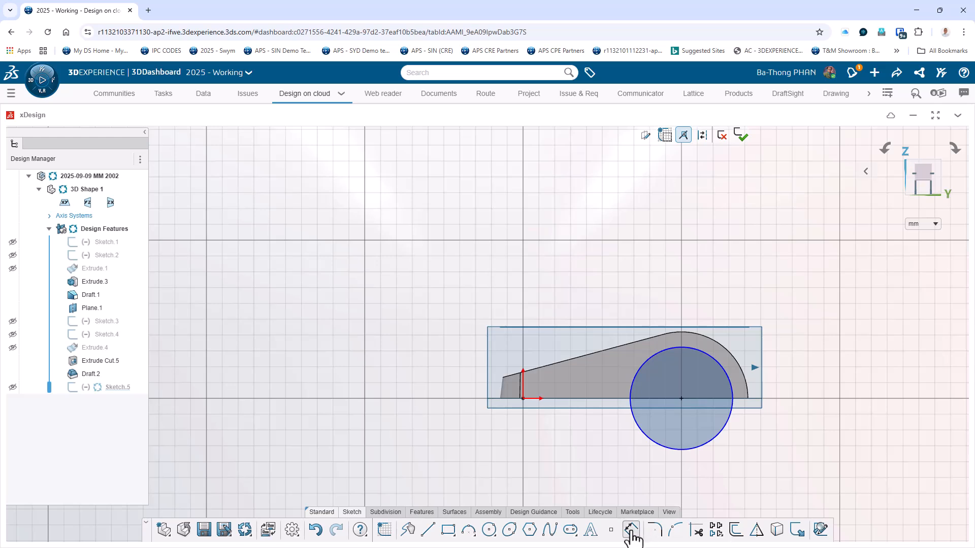
pyautogui.click(726, 371)
pyautogui.click(784, 303)
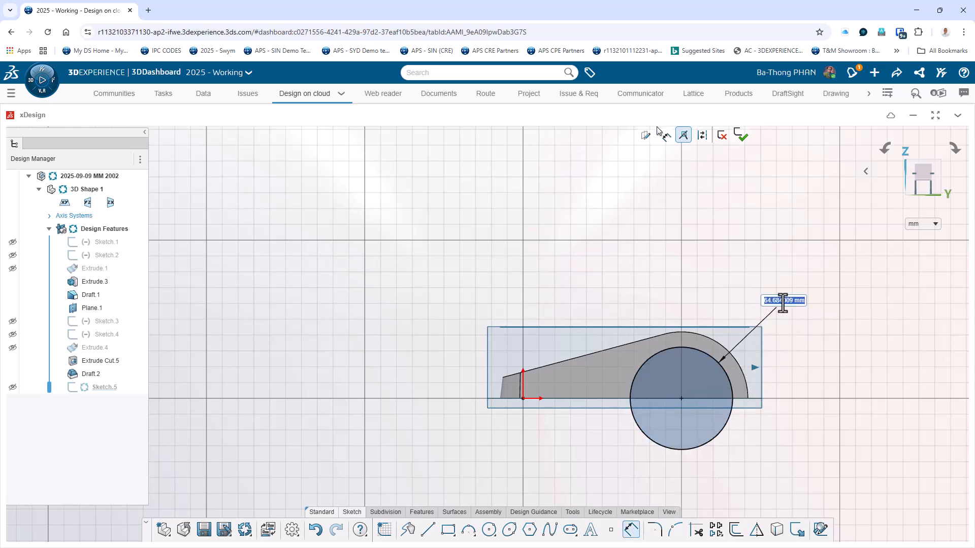
pyautogui.write('70')
pyautogui.press('Return')
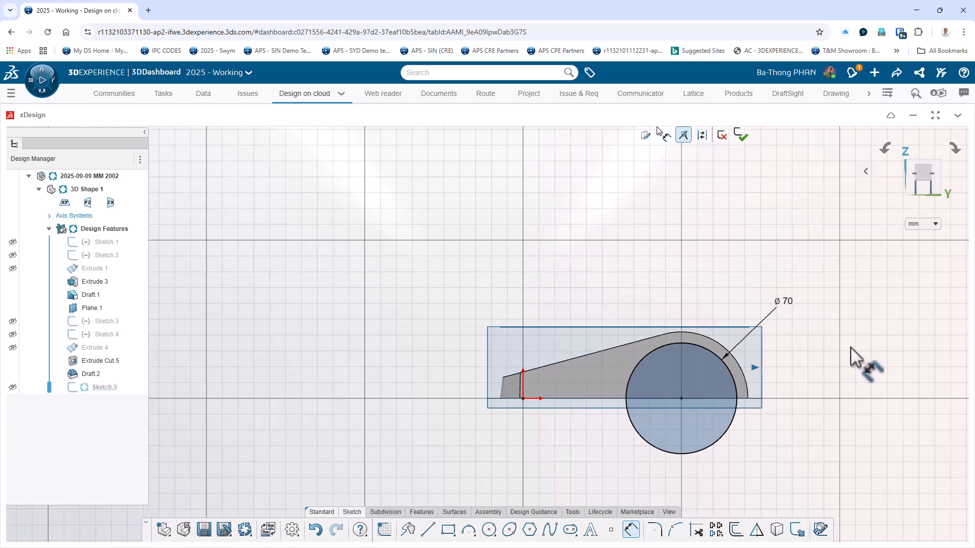
pyautogui.press('Escape')
pyautogui.moveTo(838, 364); pyautogui.dragTo(833, 442, button='middle')
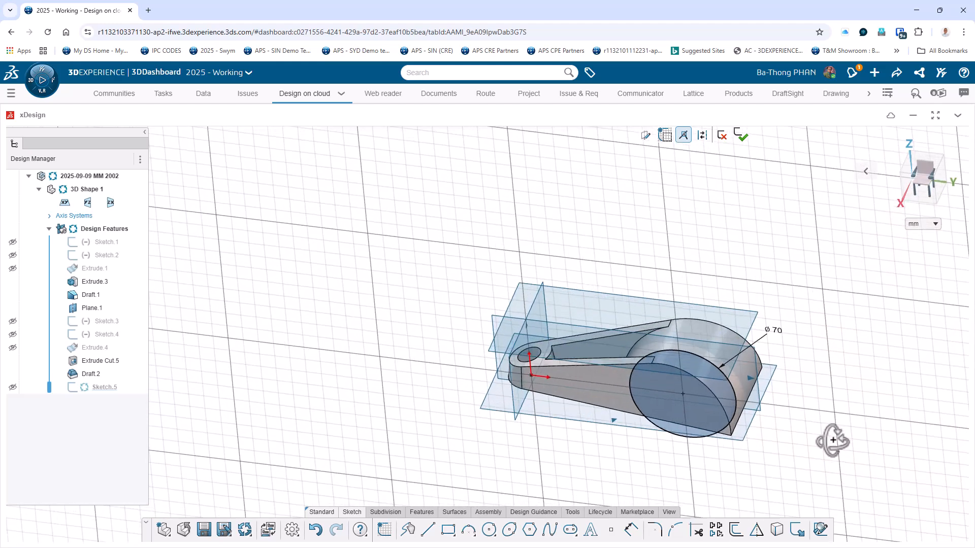
pyautogui.click(741, 135)
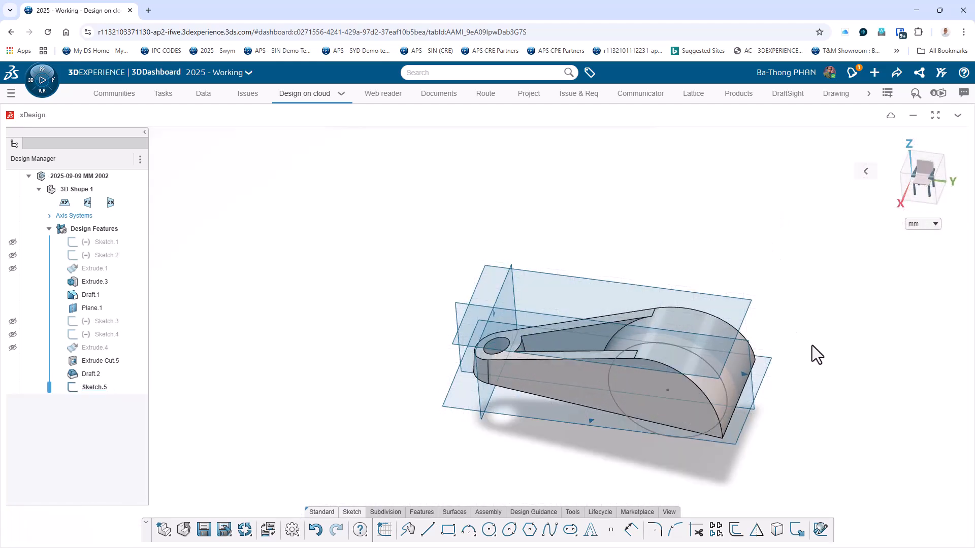
# Cut the 70 mm circle through the solid in both directions using the Through all both extrude option.
pyautogui.scroll(4, 737, 371)
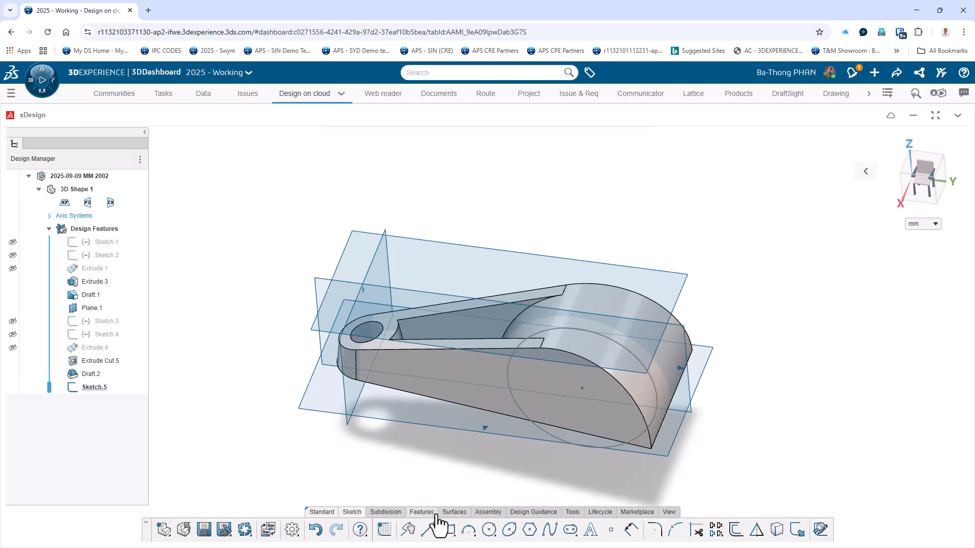
pyautogui.click(421, 512)
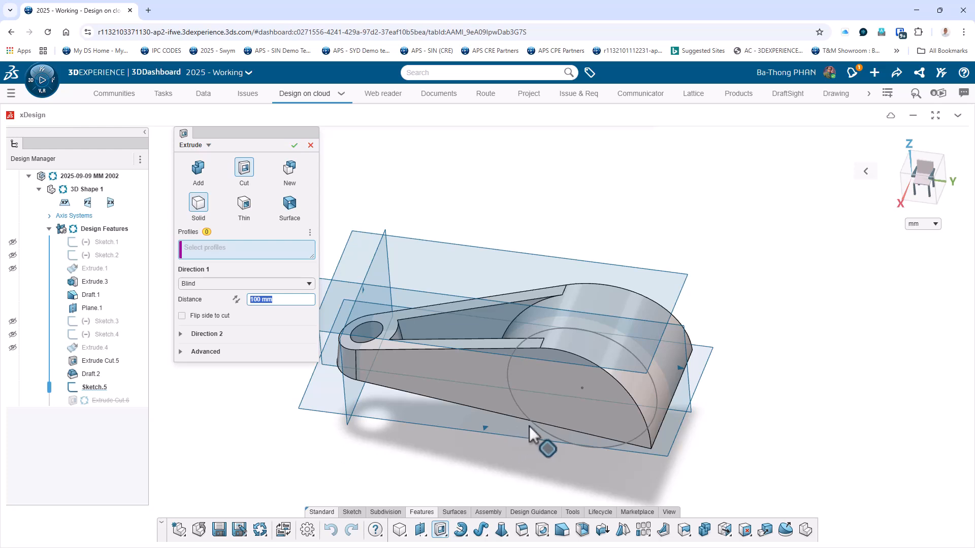
pyautogui.click(556, 436)
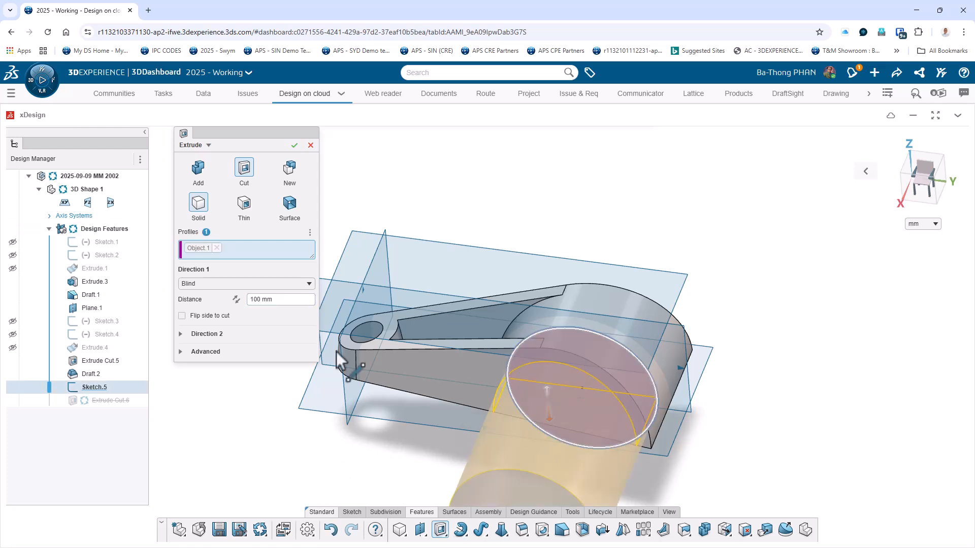
pyautogui.click(213, 285)
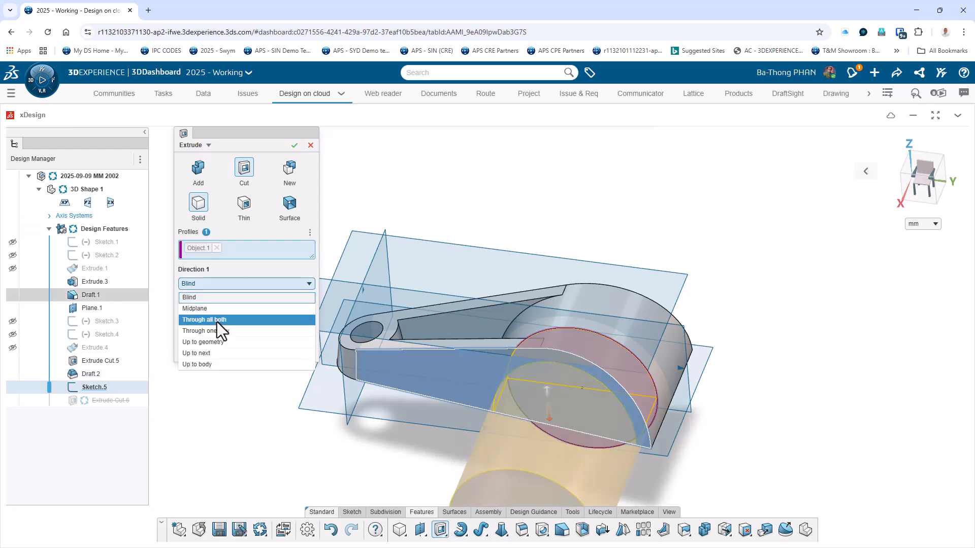
pyautogui.click(217, 320)
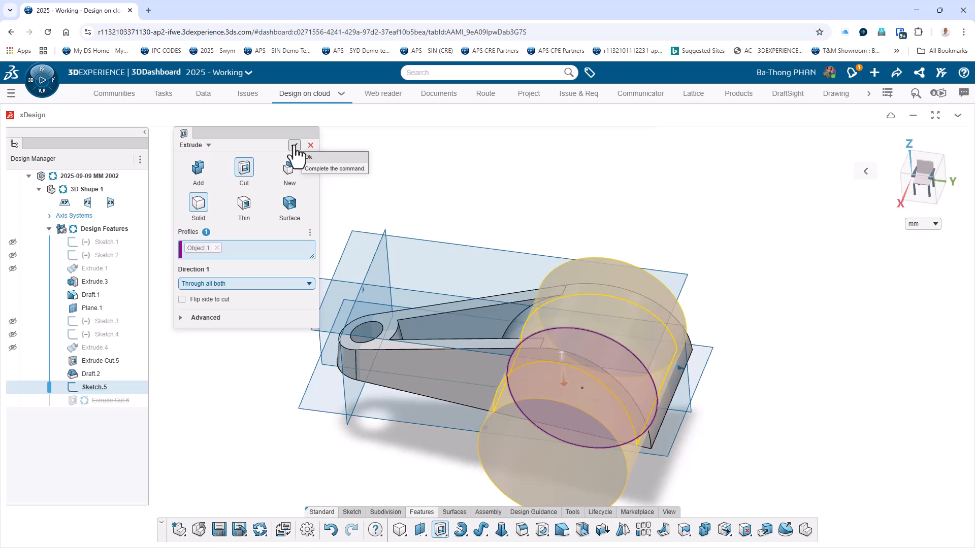
pyautogui.click(294, 146)
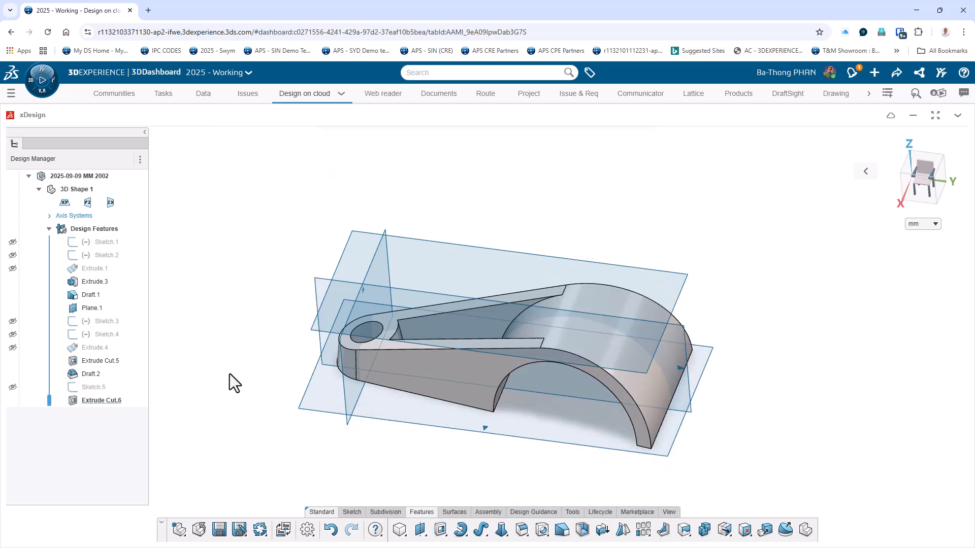
# Fillet the pocket's two upright corner edges near the hole and the part's outer upper edge with a 3 mm radius.
pyautogui.moveTo(240, 380); pyautogui.dragTo(239, 408, button='middle')
pyautogui.scroll(2, 275, 349)
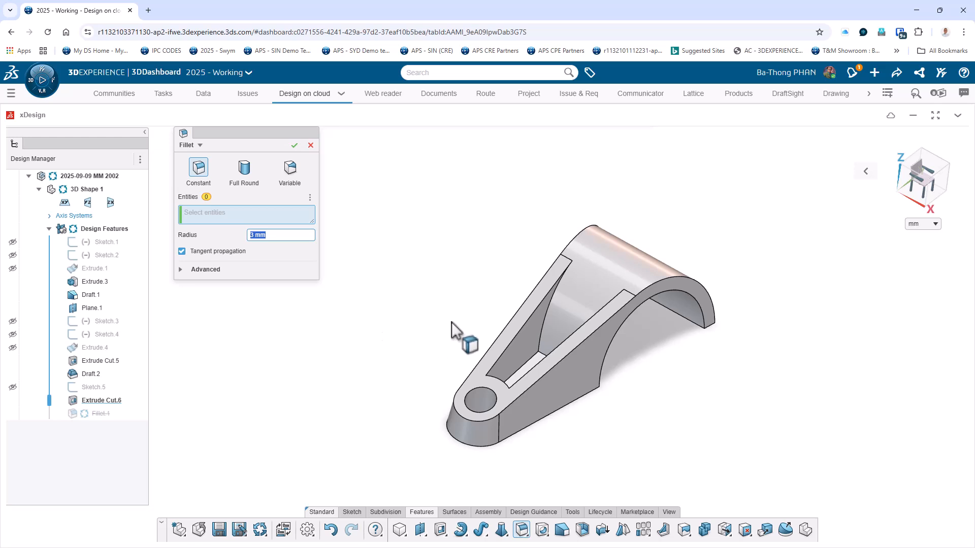
pyautogui.moveTo(455, 316); pyautogui.dragTo(486, 385, button='middle')
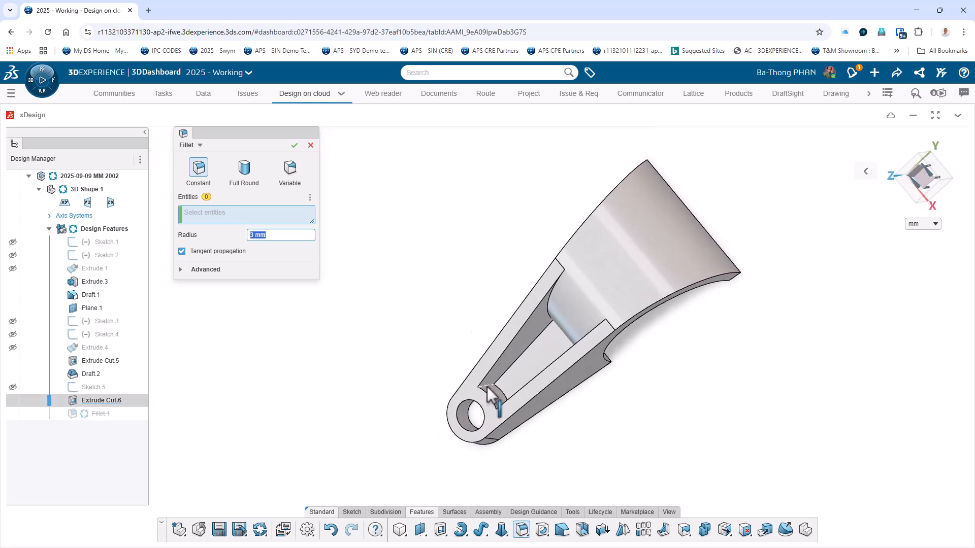
pyautogui.click(486, 385)
pyautogui.moveTo(580, 434); pyautogui.dragTo(557, 428, button='middle')
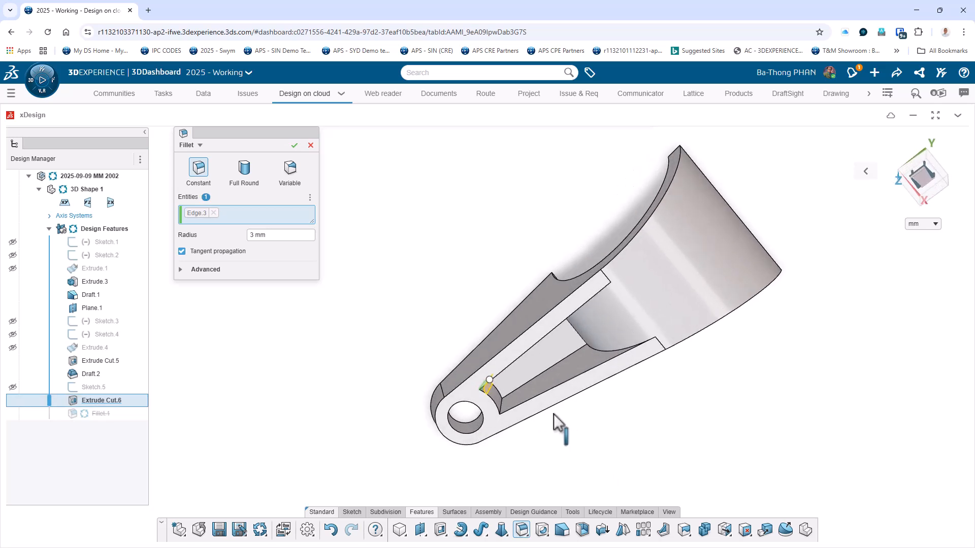
pyautogui.click(503, 411)
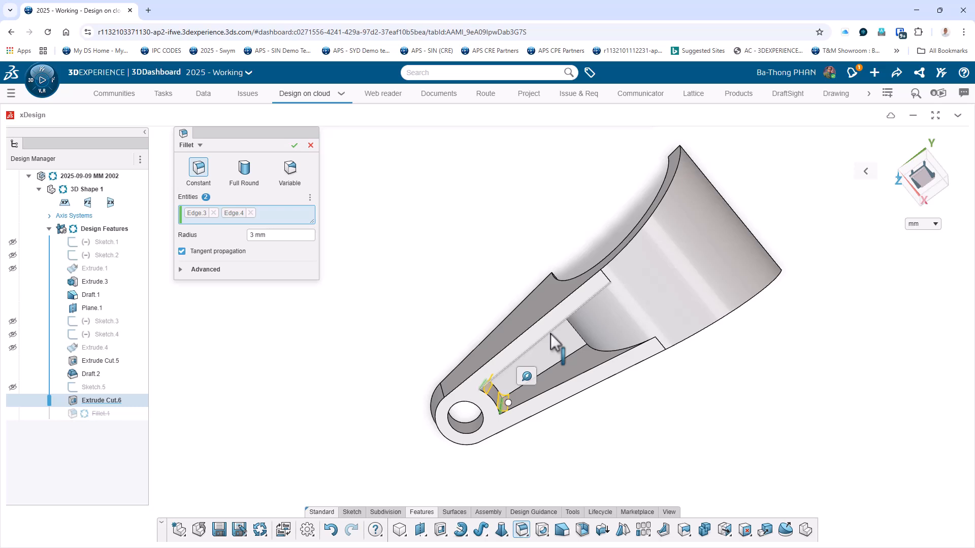
pyautogui.click(523, 332)
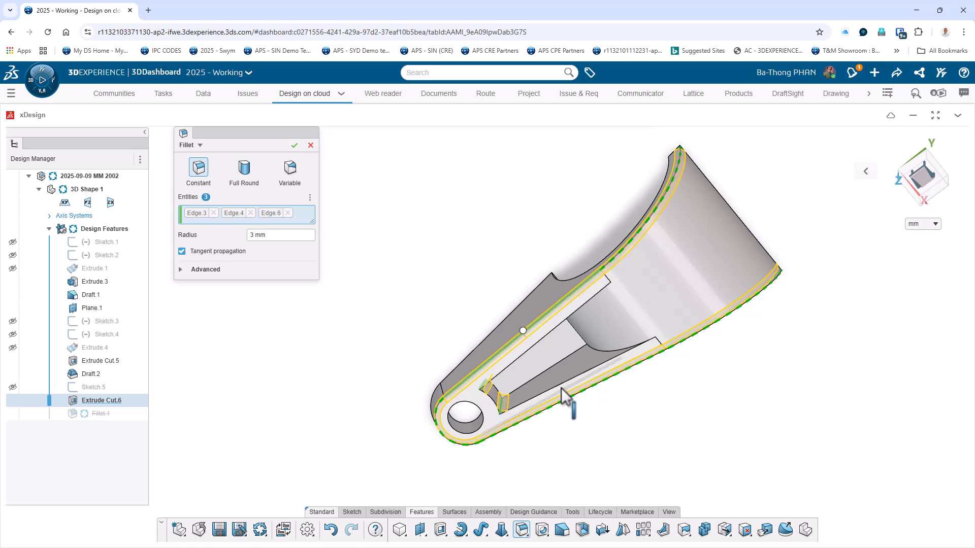
pyautogui.click(531, 405)
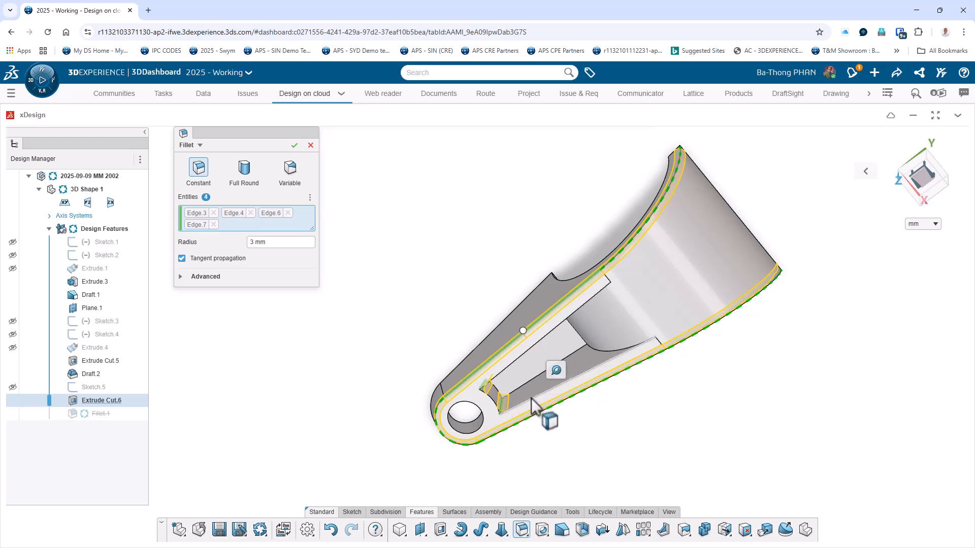
pyautogui.click(533, 405)
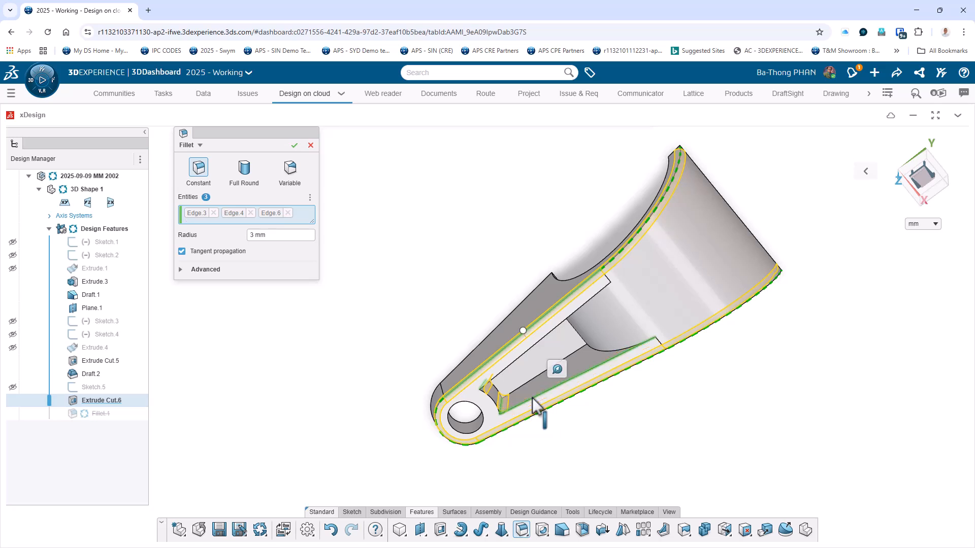
pyautogui.click(294, 146)
# Add 3 mm fillets around the pocket's floor face and along both edges where its side walls meet the large curved surface.
pyautogui.moveTo(392, 361); pyautogui.dragTo(390, 283, button='middle')
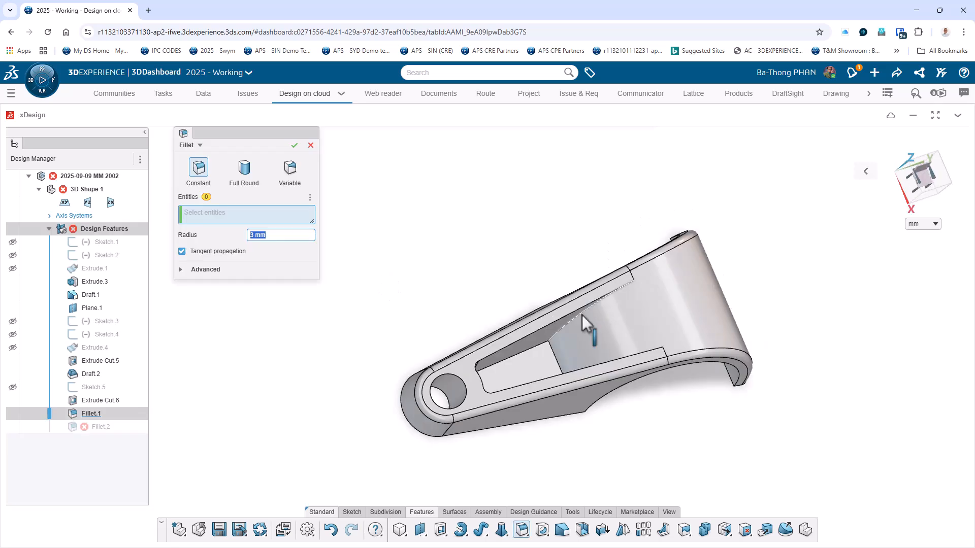
pyautogui.click(582, 314)
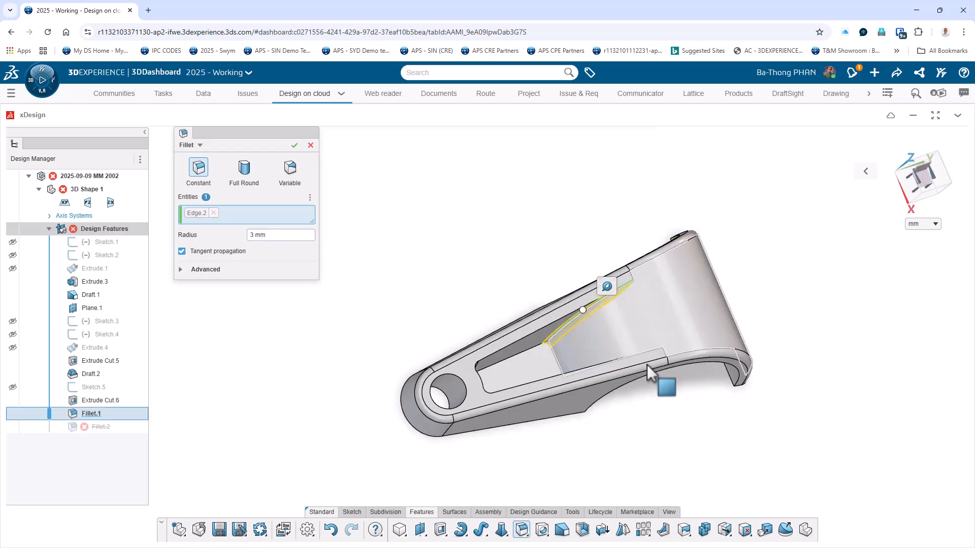
pyautogui.moveTo(649, 366); pyautogui.dragTo(662, 435, button='middle')
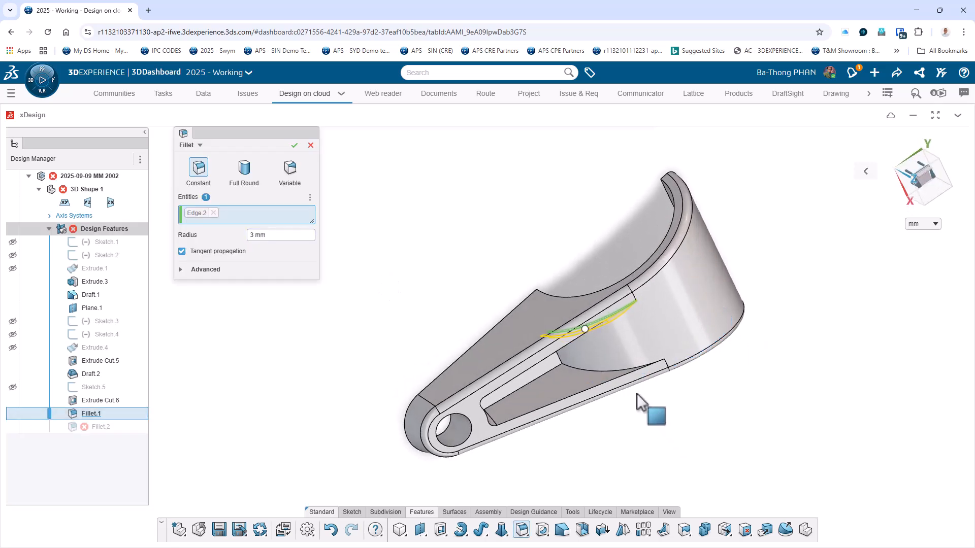
pyautogui.click(616, 372)
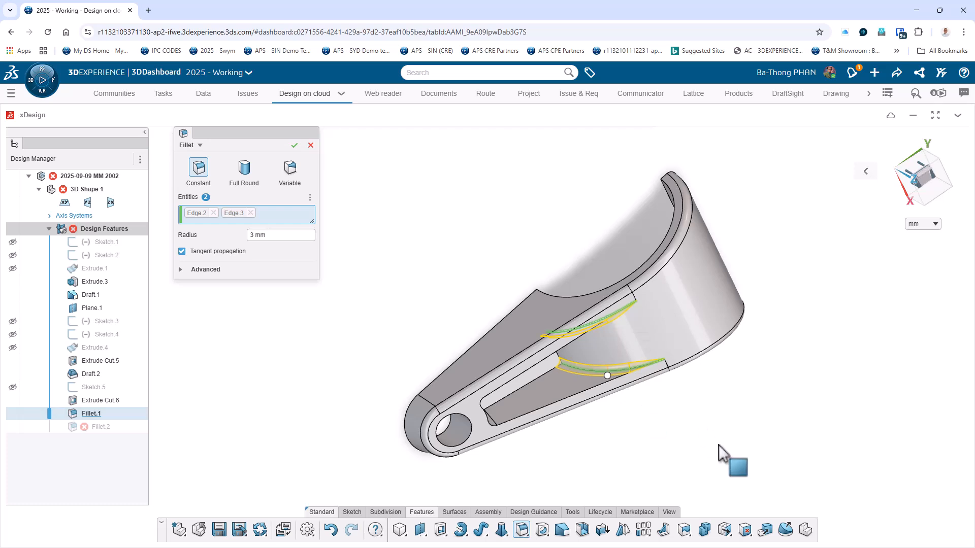
pyautogui.moveTo(666, 456); pyautogui.dragTo(538, 340, button='middle')
pyautogui.click(525, 336)
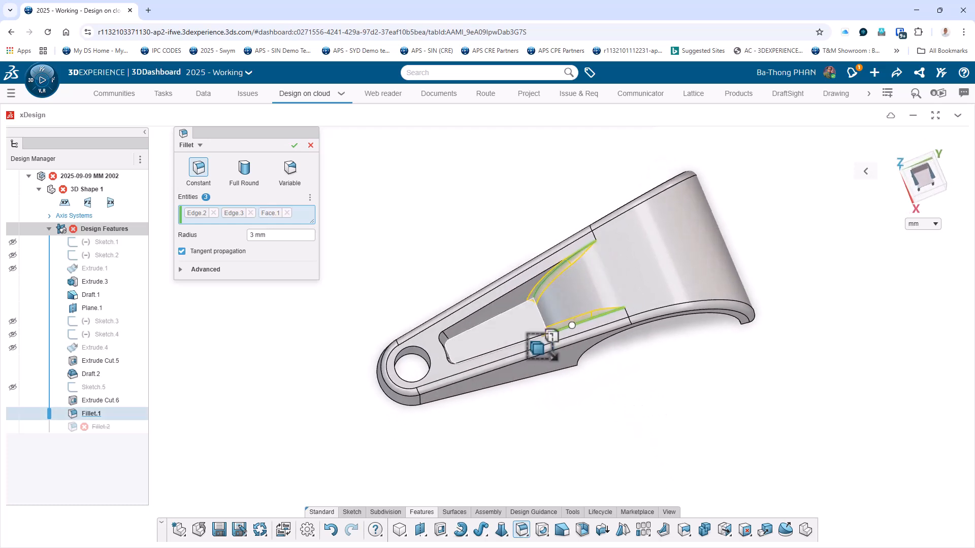
pyautogui.click(294, 146)
# Fillet the pocket's upper rim edge with a 3 mm radius and the Keep edge option turned off.
pyautogui.moveTo(305, 381); pyautogui.dragTo(389, 458, button='middle')
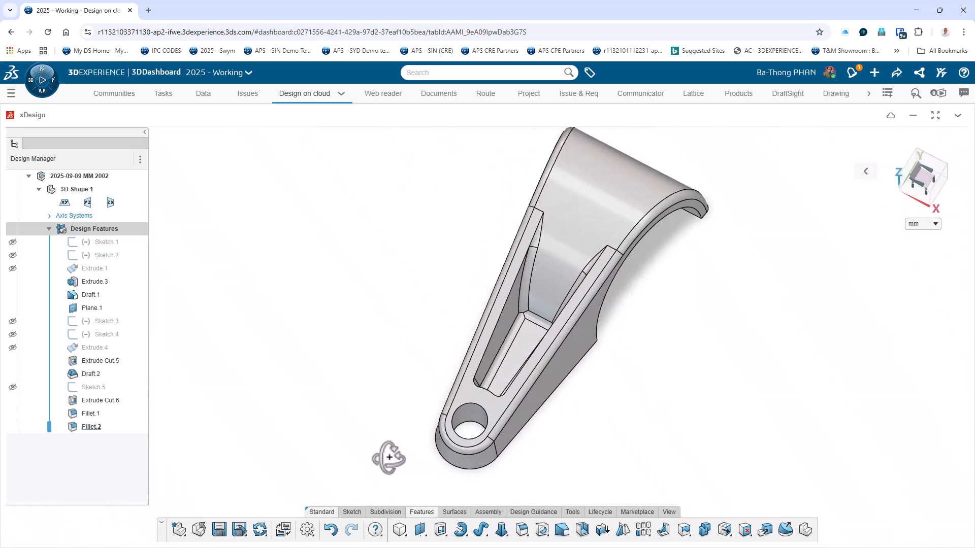
pyautogui.scroll(-1, 371, 438)
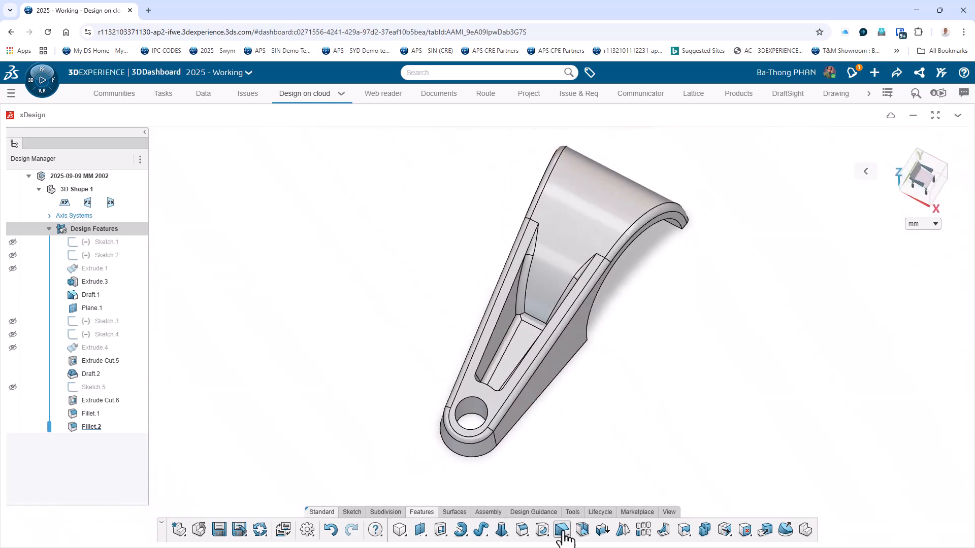
pyautogui.click(522, 530)
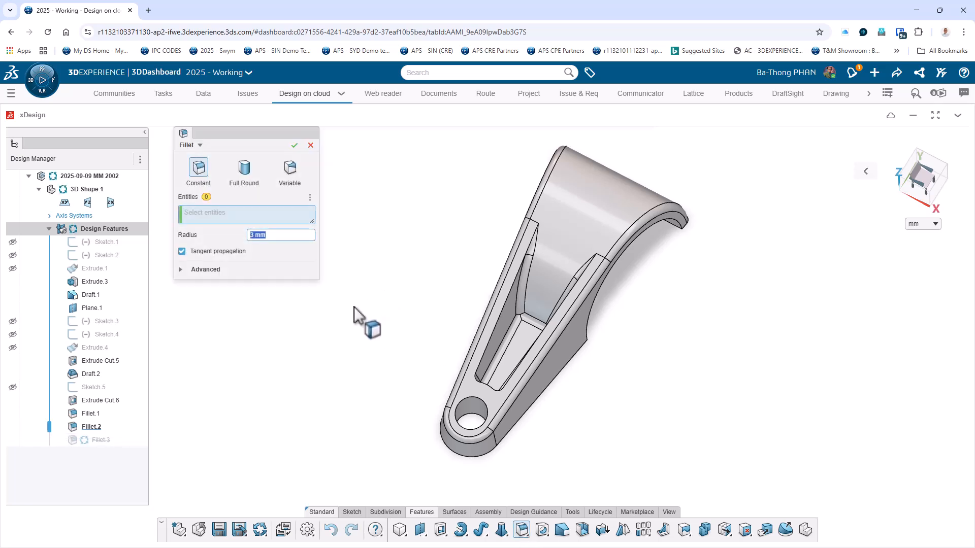
pyautogui.click(202, 269)
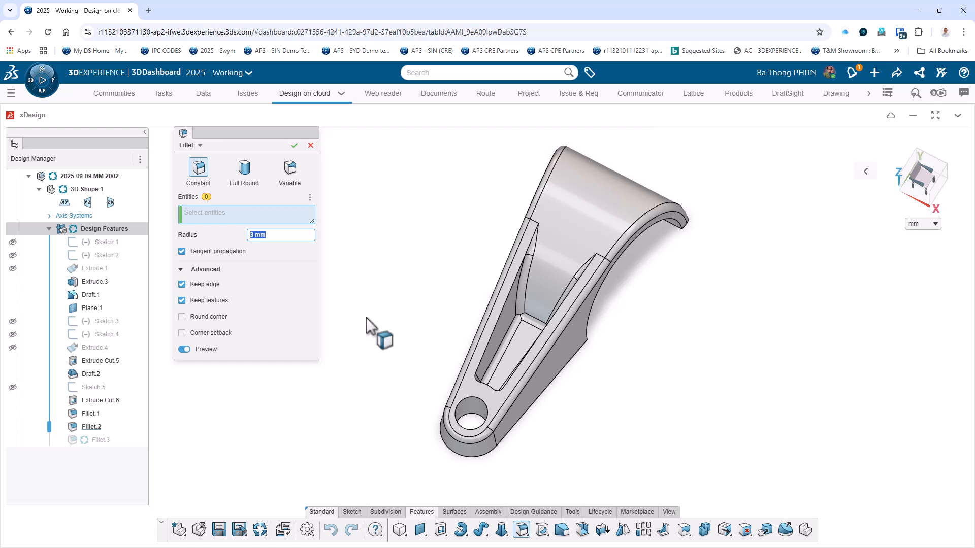
pyautogui.click(205, 285)
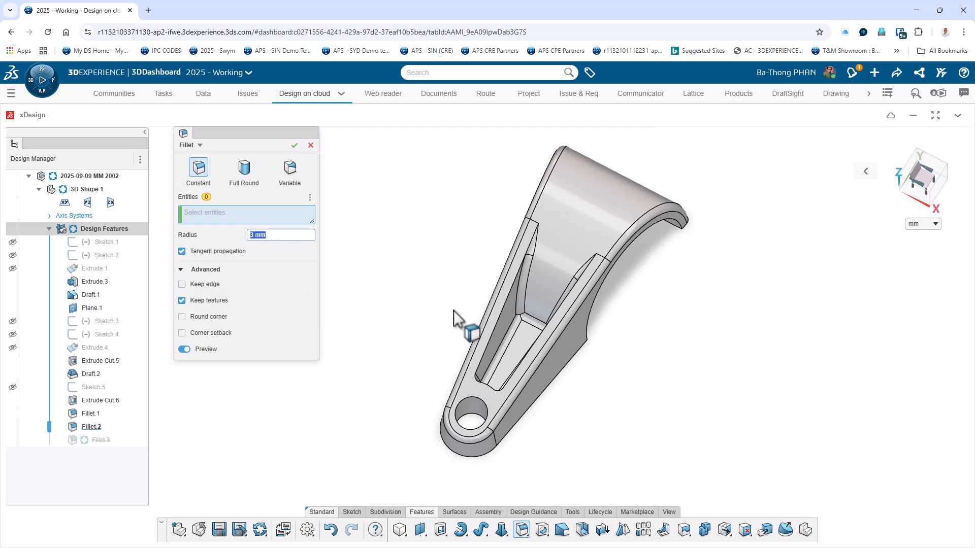
pyautogui.click(504, 307)
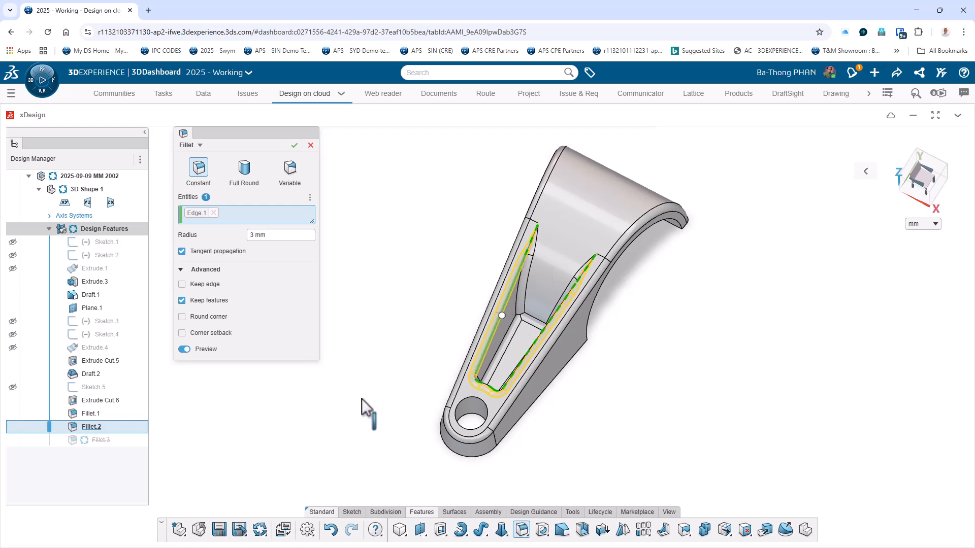
pyautogui.click(294, 146)
pyautogui.moveTo(648, 409); pyautogui.dragTo(554, 325, button='middle')
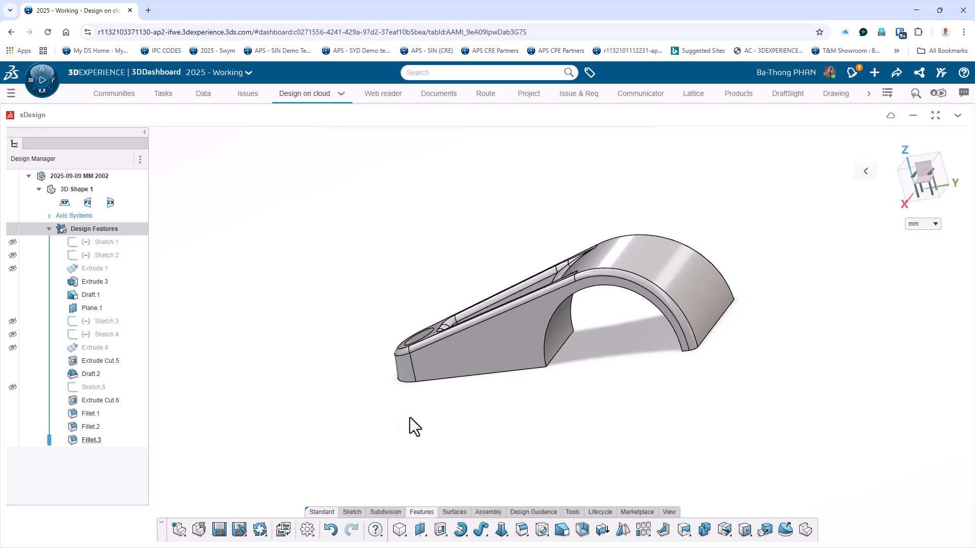
pyautogui.moveTo(410, 418); pyautogui.dragTo(524, 446, button='middle')
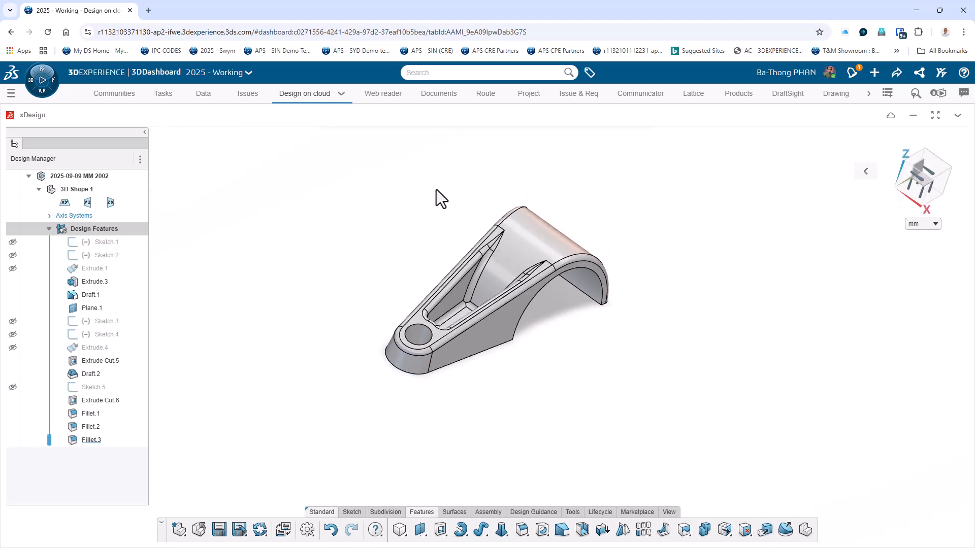
pyautogui.scroll(10, 439, 194)
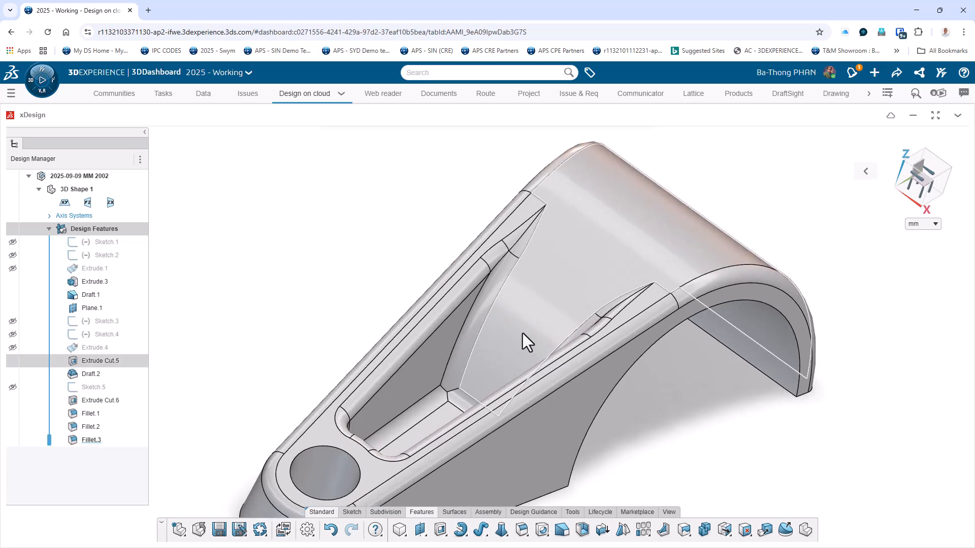
pyautogui.scroll(3, 522, 333)
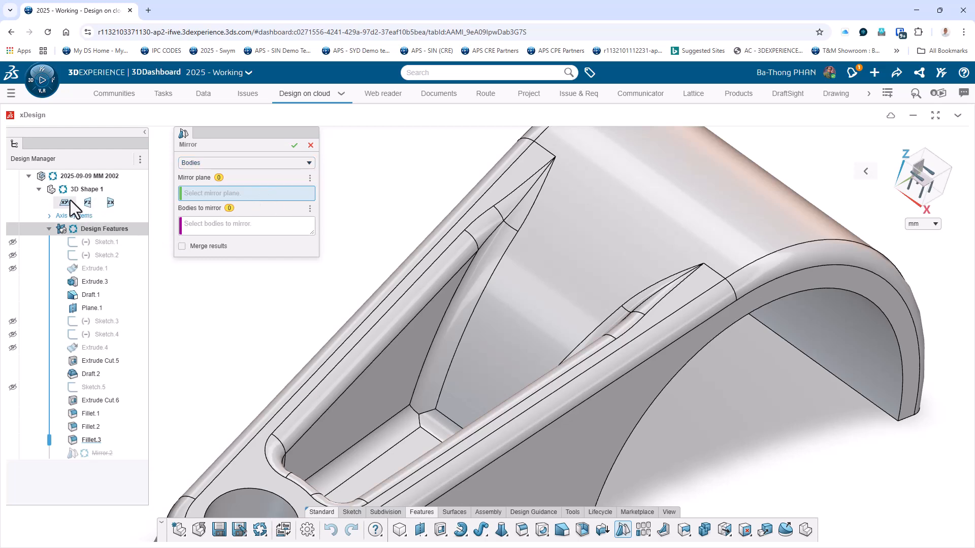
# Mirror the filleted solid body about the xy plane using the Bodies option, with Merge results left off.
pyautogui.click(66, 202)
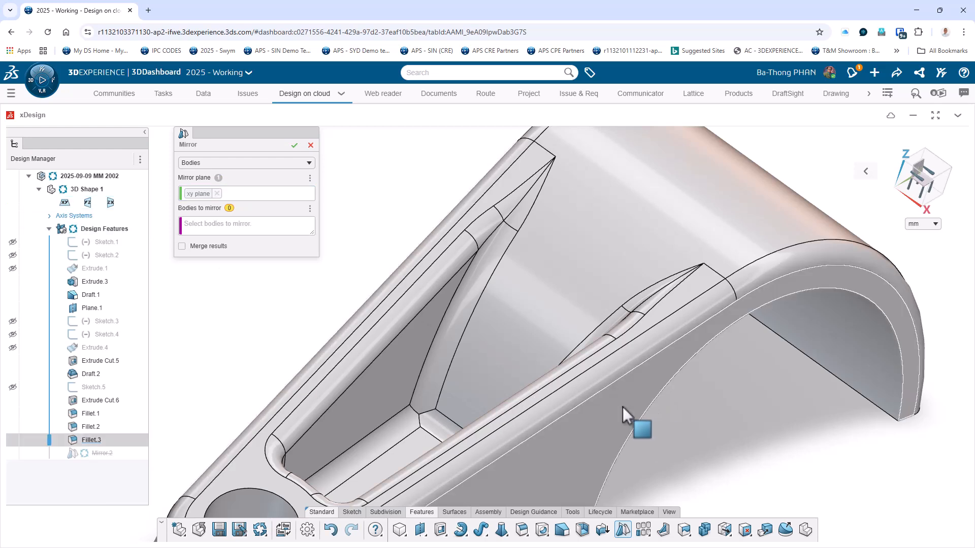
pyautogui.click(216, 164)
pyautogui.click(275, 184)
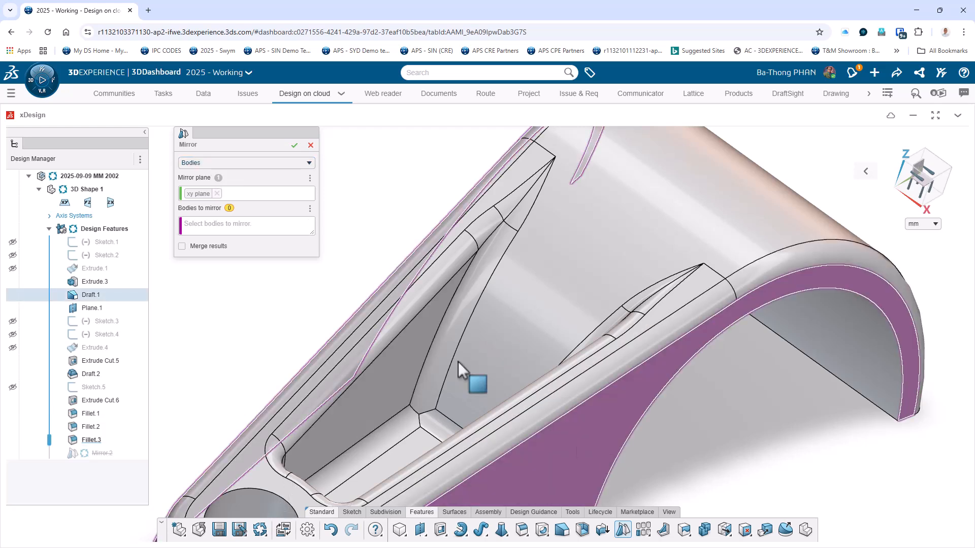
pyautogui.click(224, 224)
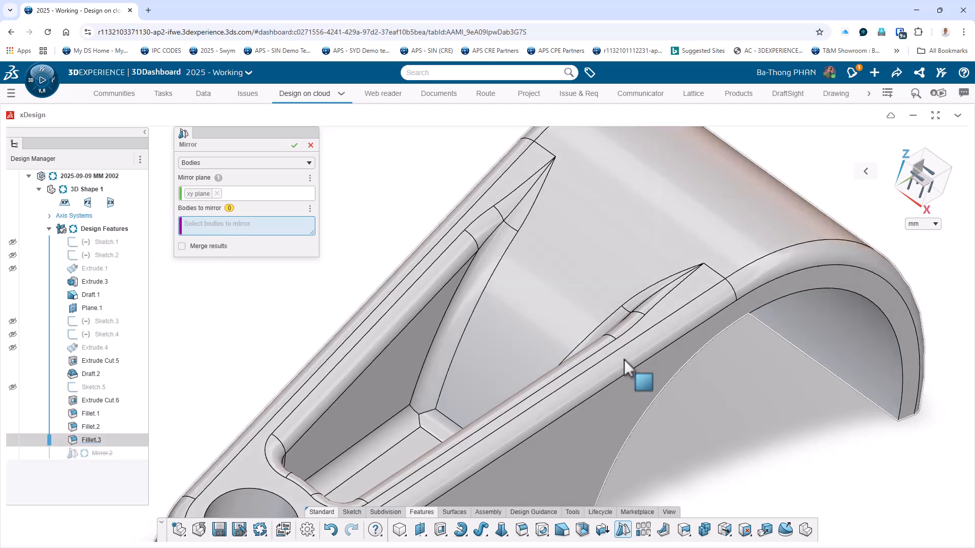
pyautogui.click(601, 369)
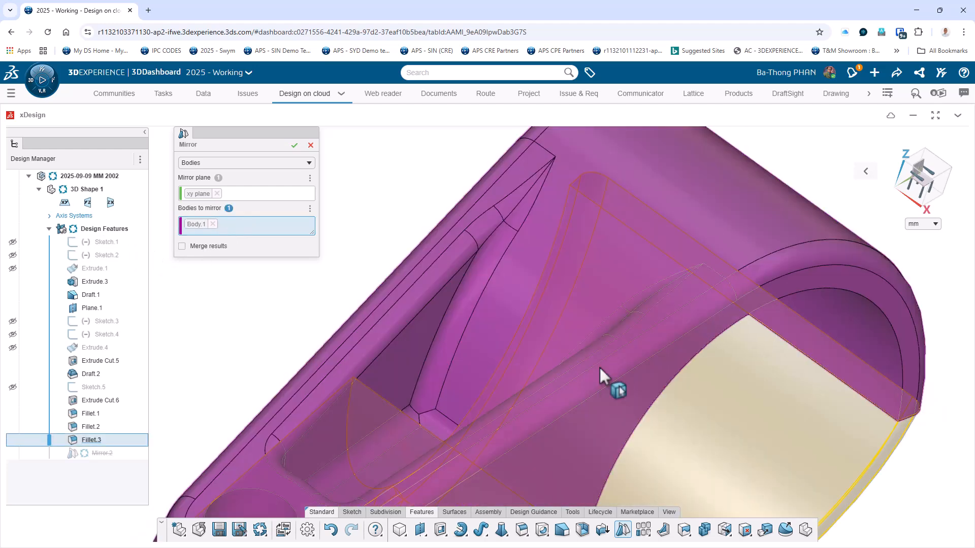
pyautogui.click(294, 145)
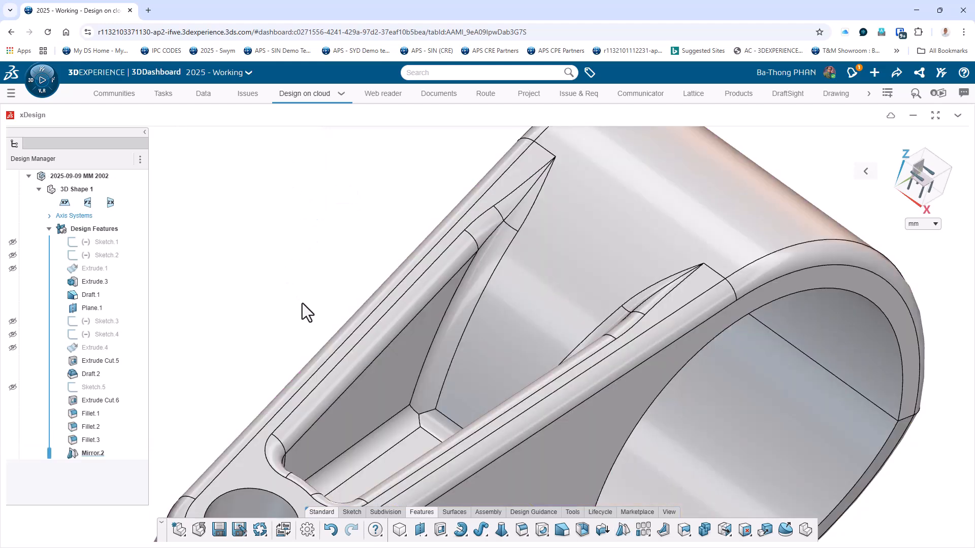
# Check the mirrored part as a whole from another side and save the component.
pyautogui.scroll(-8, 294, 348)
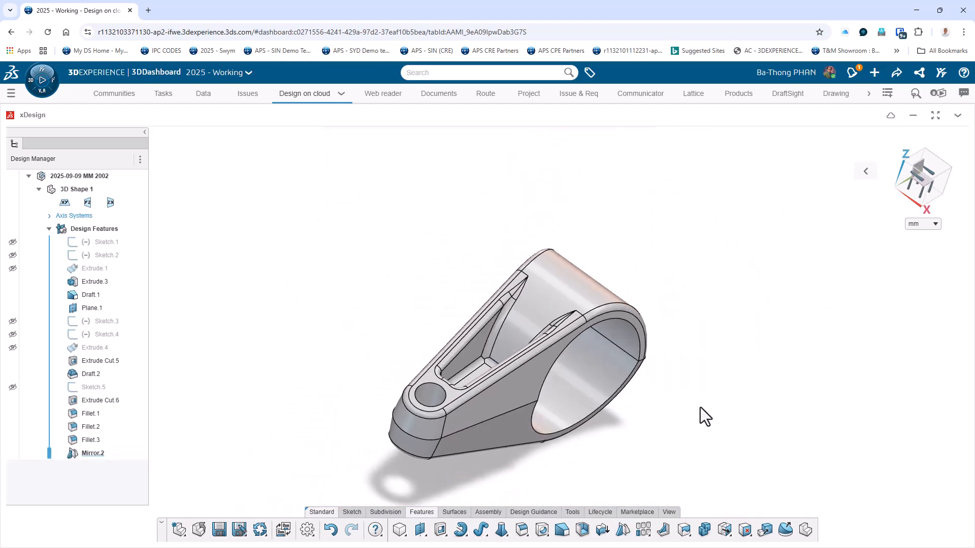
pyautogui.moveTo(699, 407); pyautogui.dragTo(597, 399, button='middle')
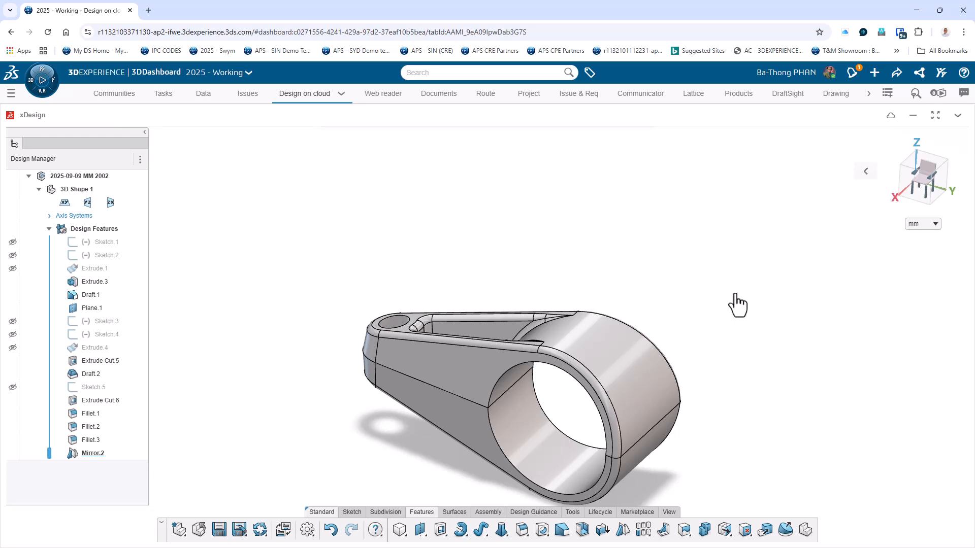
pyautogui.click(218, 530)
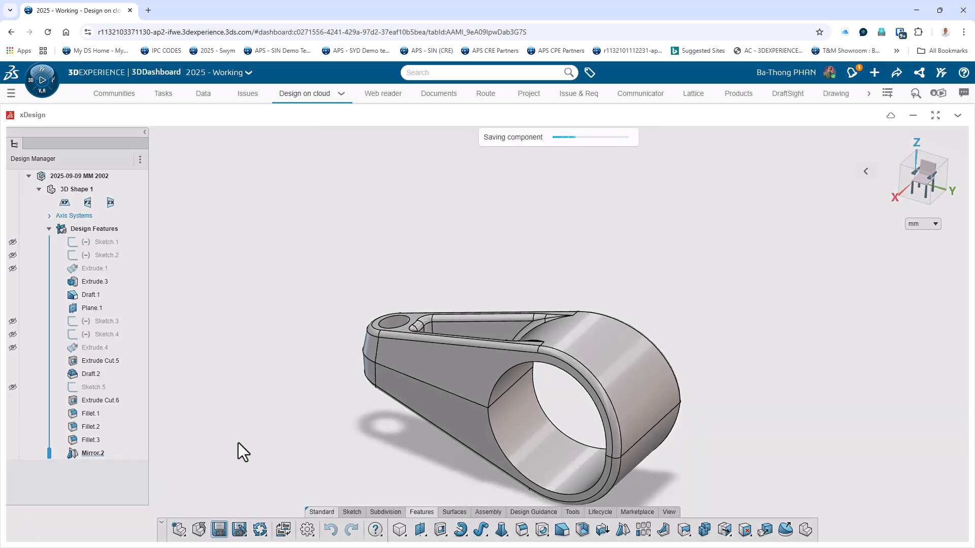